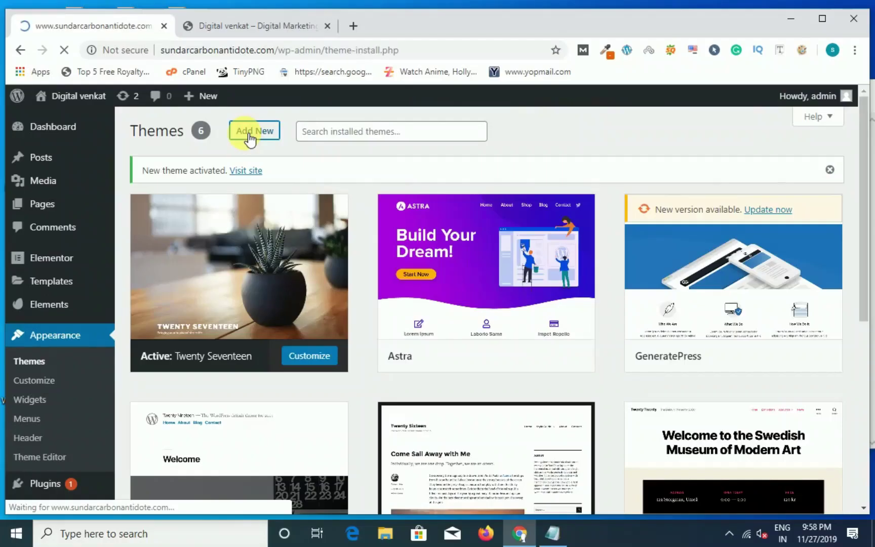
Step: Search the theme directory for 'astra' and activate the Astra theme
{"action": "left_click", "coordinate": [252, 133]}
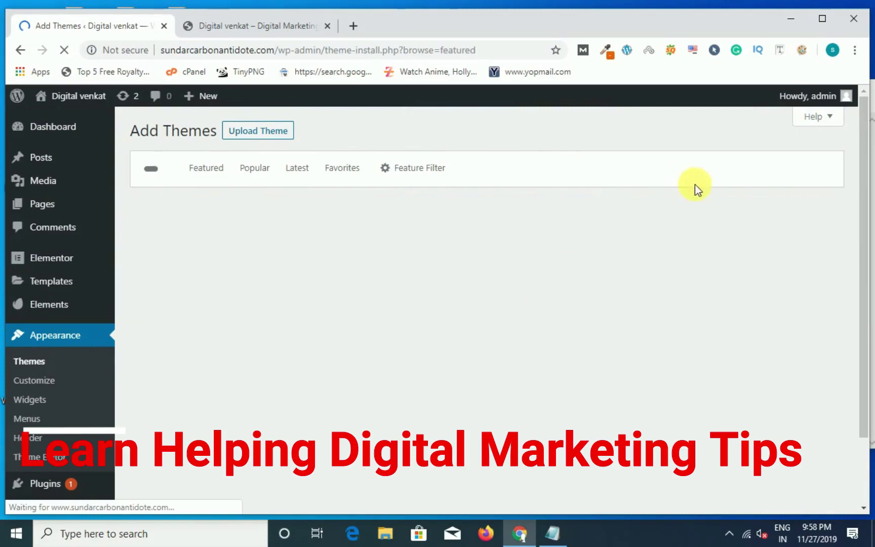
{"action": "left_click", "coordinate": [711, 169]}
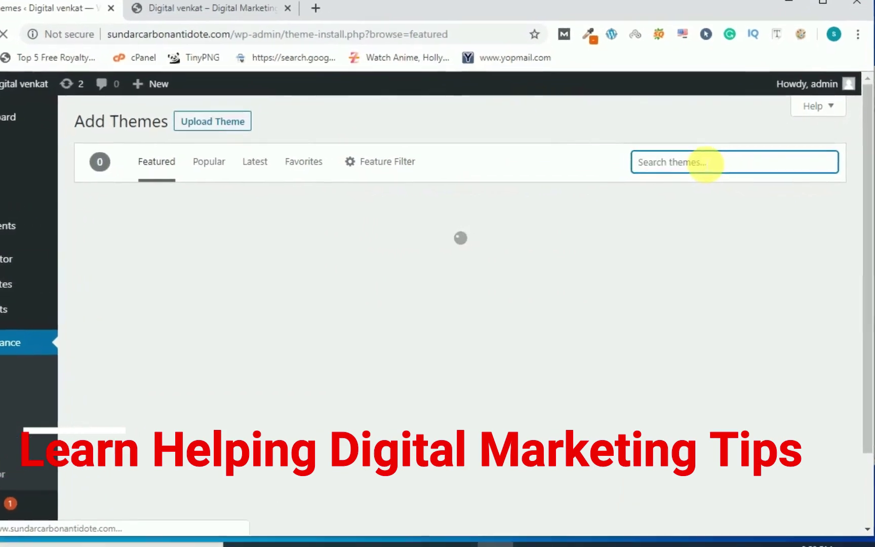
{"action": "type", "text": "astra"}
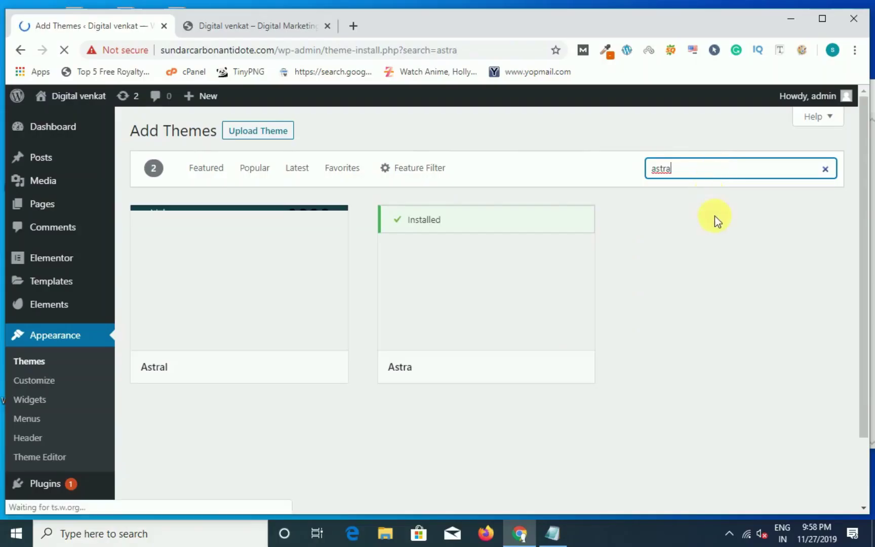
{"action": "mouse_move", "coordinate": [460, 351]}
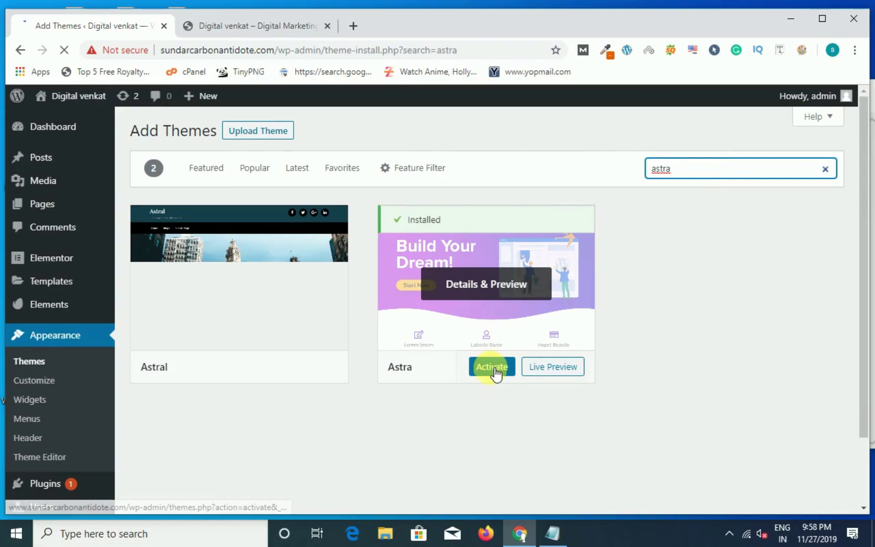
{"action": "left_click", "coordinate": [480, 369]}
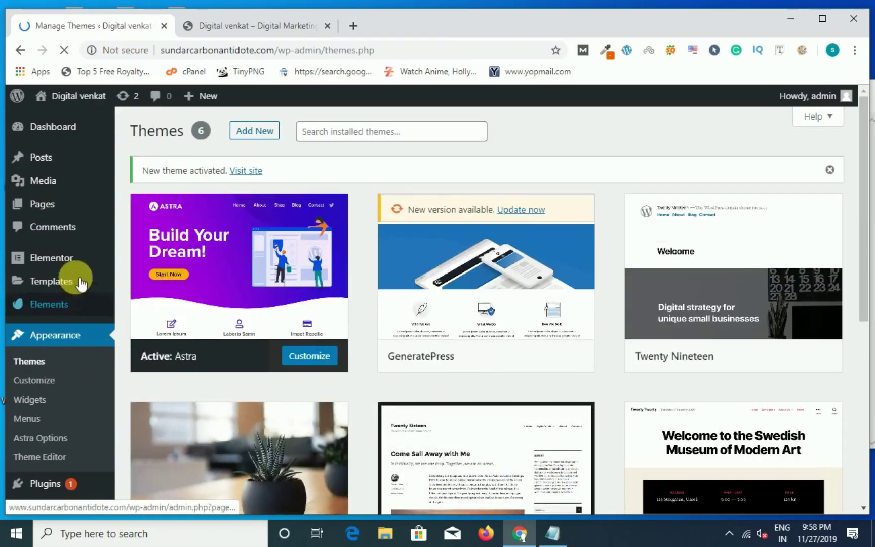
Step: Open Installed Plugins and highlight the active Elementor plugin row
{"action": "scroll", "coordinate": [96, 332], "scroll_direction": "down", "scroll_amount": 3}
{"action": "mouse_move", "coordinate": [50, 401]}
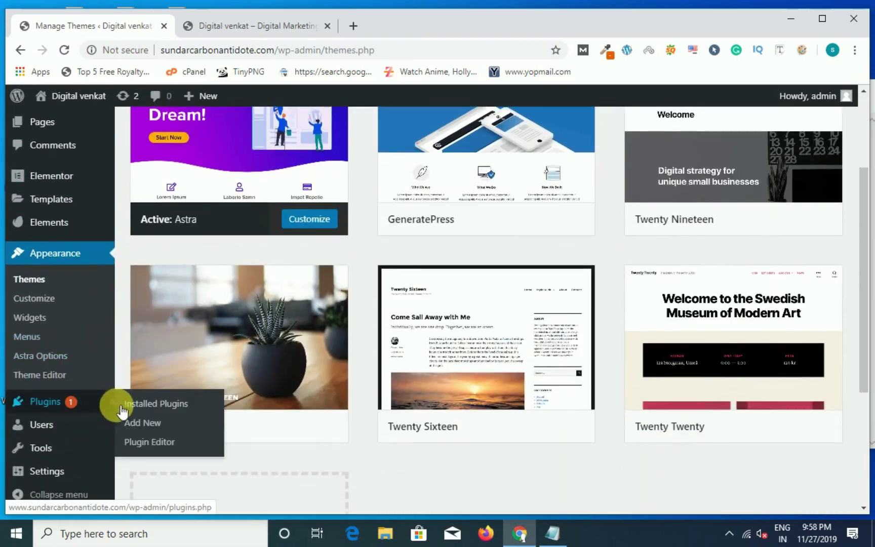
{"action": "left_click", "coordinate": [133, 405]}
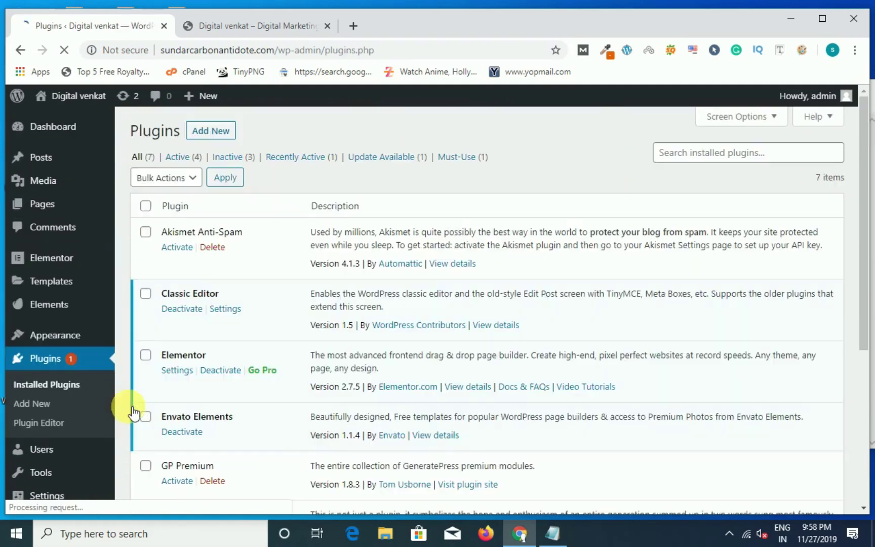
{"action": "scroll", "coordinate": [314, 269], "scroll_direction": "down", "scroll_amount": 2}
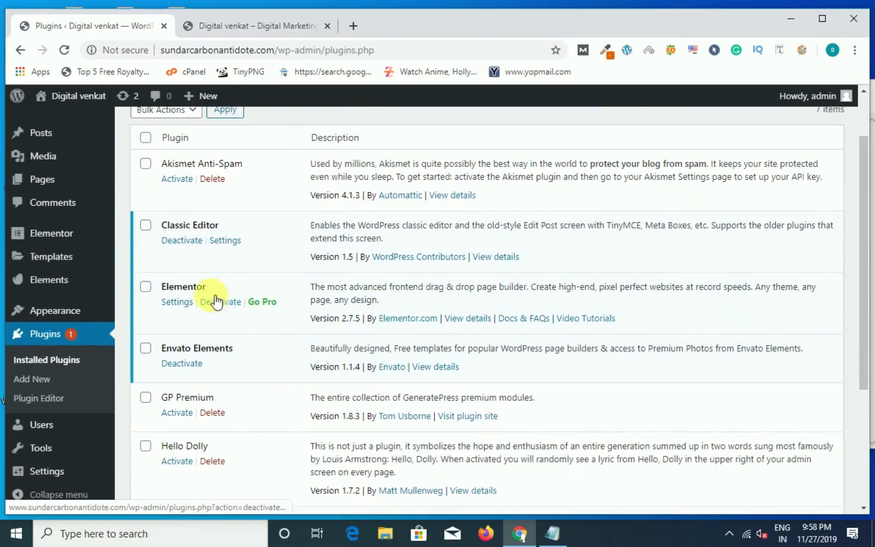
{"action": "mouse_move", "coordinate": [133, 260]}
{"action": "left_mouse_down"}
{"action": "mouse_move", "coordinate": [228, 320]}
{"action": "mouse_move", "coordinate": [316, 333]}
{"action": "mouse_move", "coordinate": [300, 333]}
{"action": "left_mouse_up"}
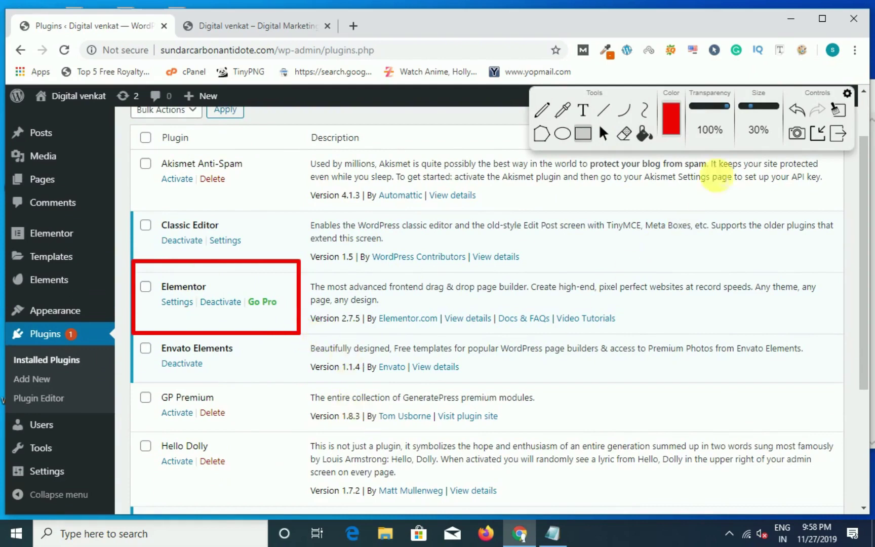
{"action": "left_click", "coordinate": [838, 115]}
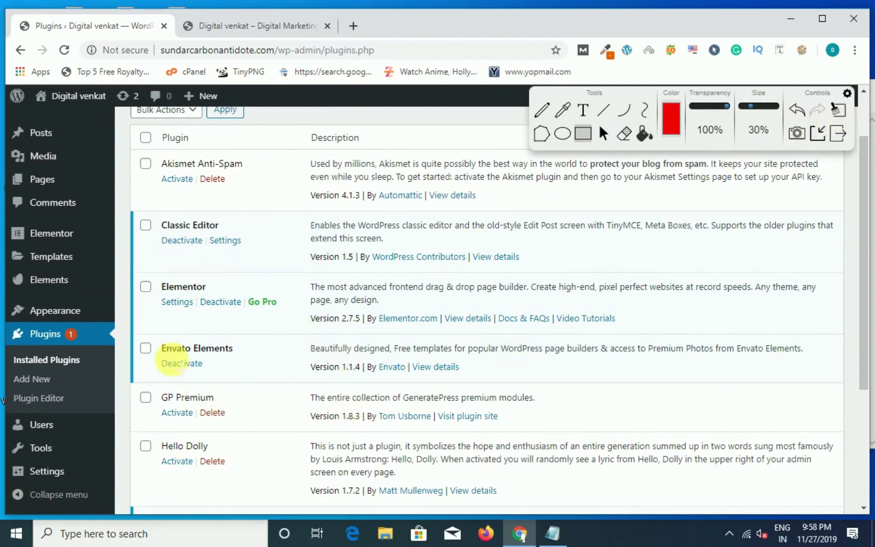
Step: Highlight the active Envato Elements row, then go to Add New plugins
{"action": "mouse_move", "coordinate": [134, 324]}
{"action": "left_mouse_down"}
{"action": "mouse_move", "coordinate": [212, 377]}
{"action": "mouse_move", "coordinate": [308, 397]}
{"action": "mouse_move", "coordinate": [308, 387]}
{"action": "left_mouse_up"}
{"action": "scroll", "coordinate": [404, 422], "scroll_direction": "up", "scroll_amount": 2}
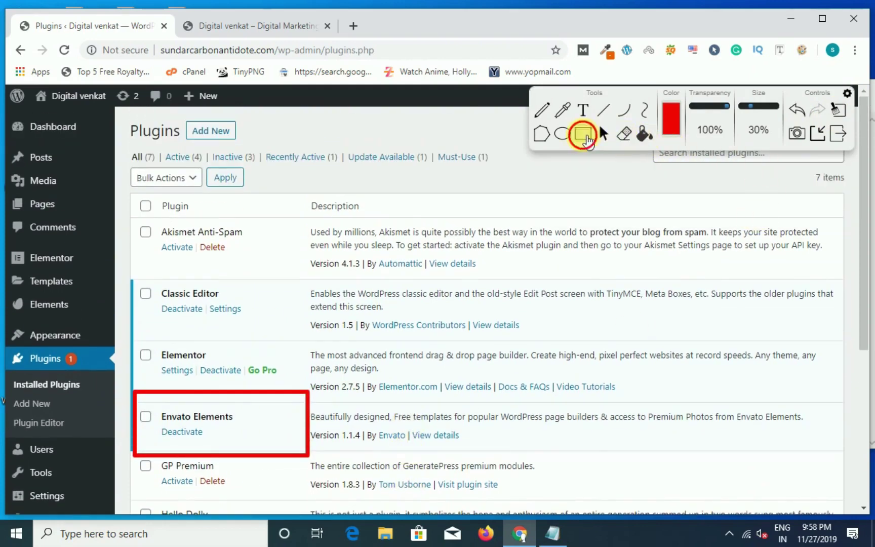
{"action": "left_click", "coordinate": [837, 109]}
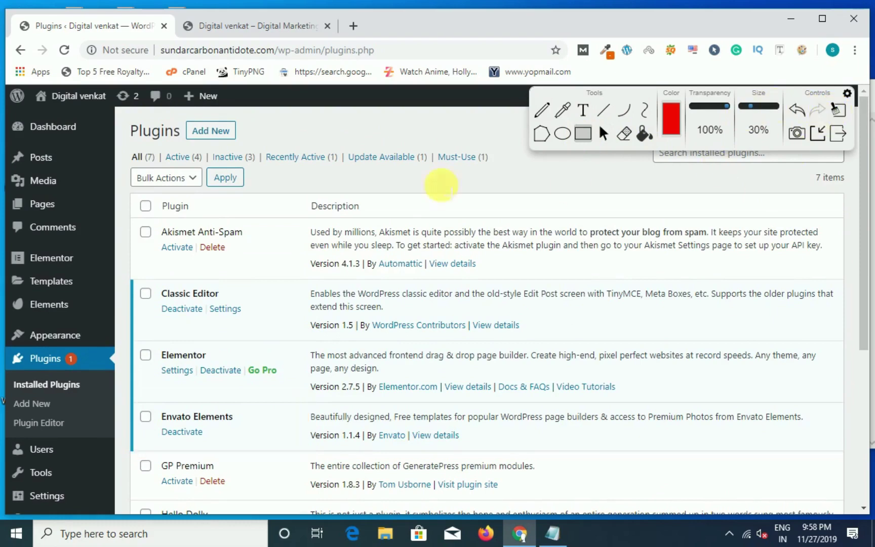
{"action": "left_click", "coordinate": [227, 134]}
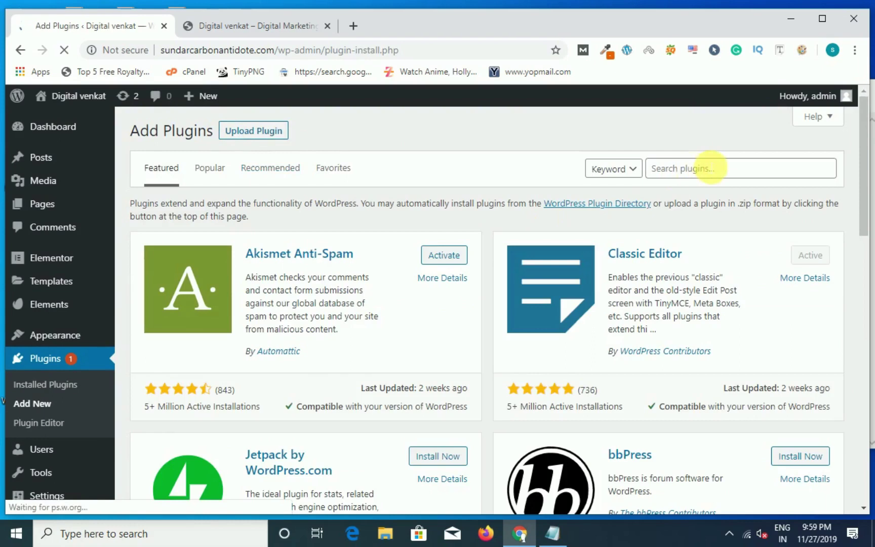
Step: Search plugins for 'elementor' and highlight the already-active Elementor Page Builder result
{"action": "left_click", "coordinate": [712, 175]}
{"action": "type", "text": "ele"}
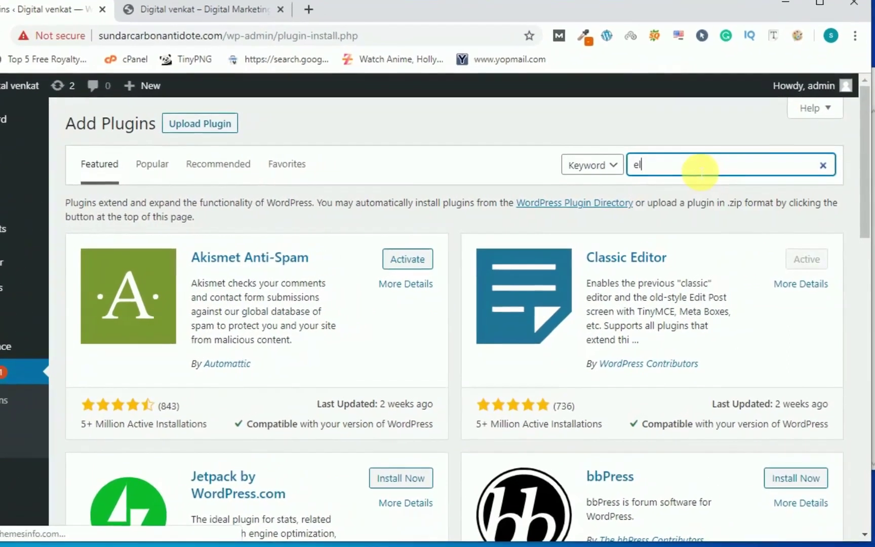
{"action": "type", "text": "me"}
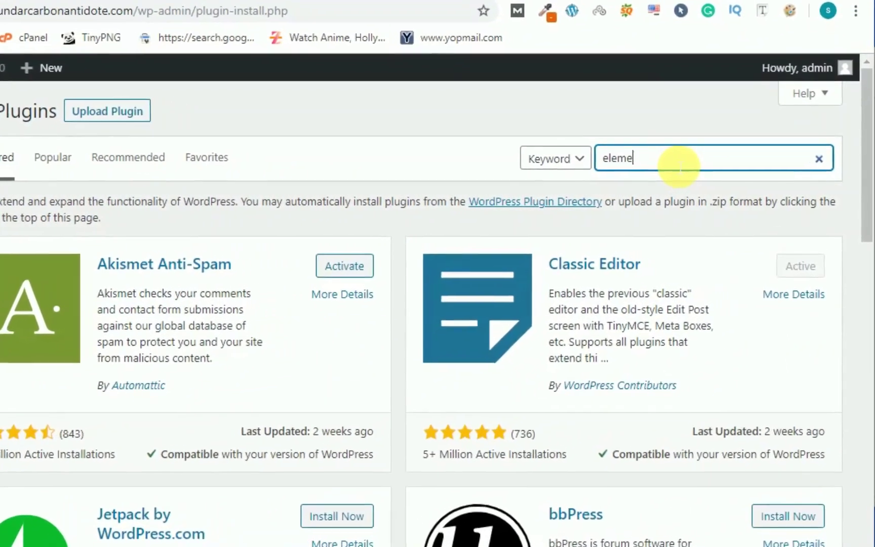
{"action": "type", "text": "ntor"}
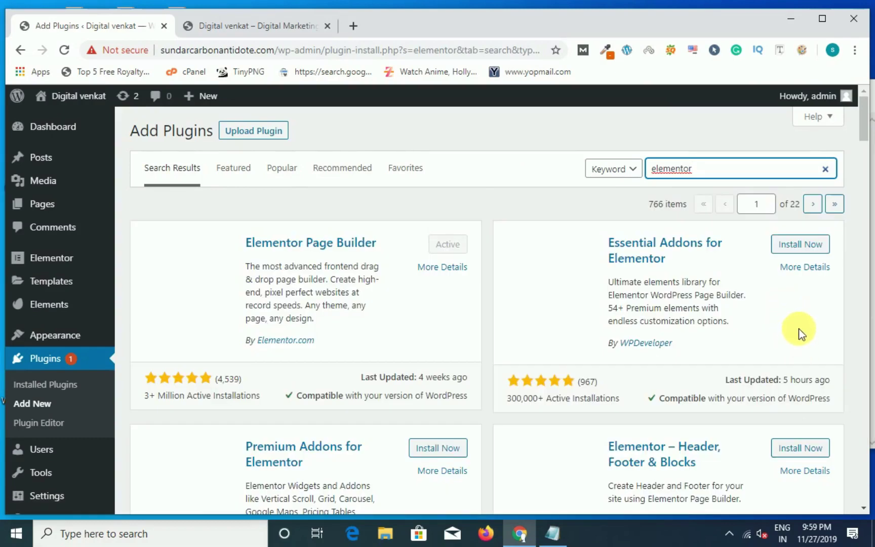
{"action": "left_click", "coordinate": [804, 54]}
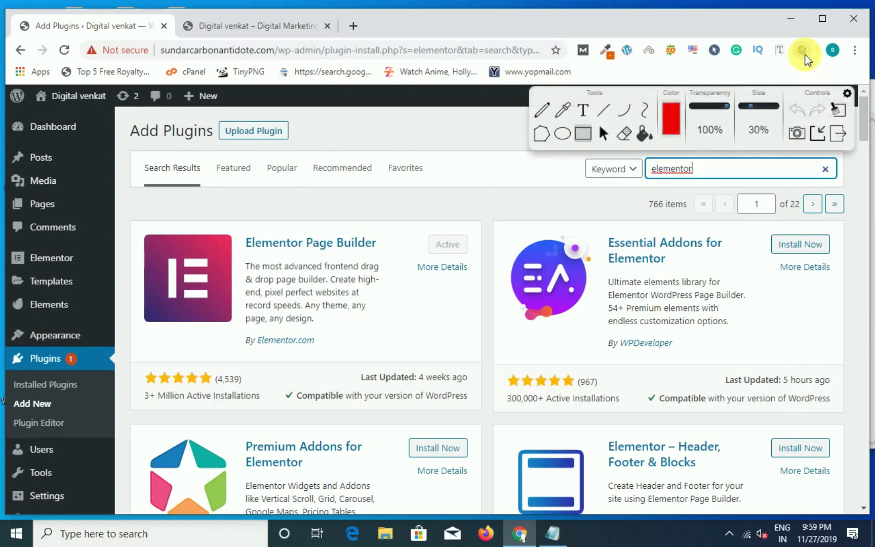
{"action": "left_click", "coordinate": [578, 144]}
{"action": "left_click_drag", "start_coordinate": [132, 218], "coordinate": [168, 288]}
{"action": "mouse_move", "coordinate": [335, 362]}
{"action": "left_mouse_down"}
{"action": "mouse_move", "coordinate": [408, 386]}
{"action": "mouse_move", "coordinate": [463, 385]}
{"action": "mouse_move", "coordinate": [462, 408]}
{"action": "mouse_move", "coordinate": [481, 416]}
{"action": "left_mouse_up"}
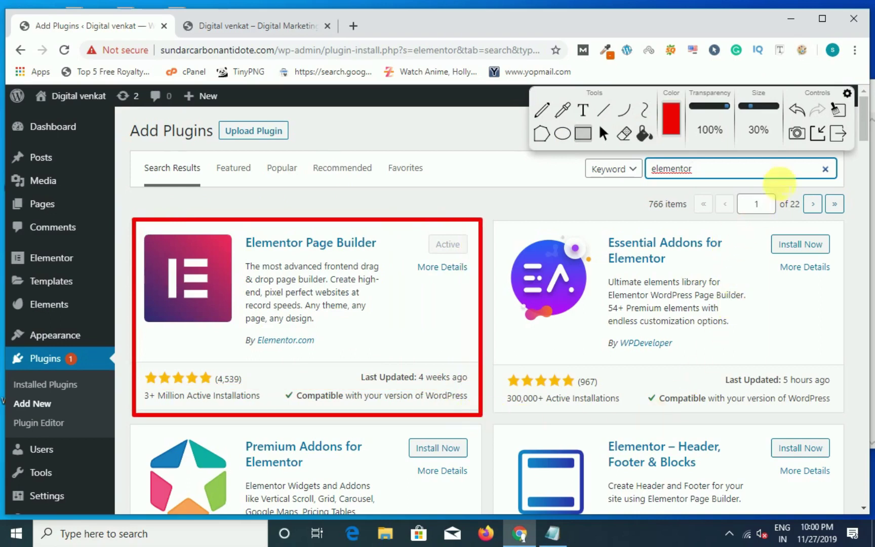
{"action": "left_click", "coordinate": [838, 135]}
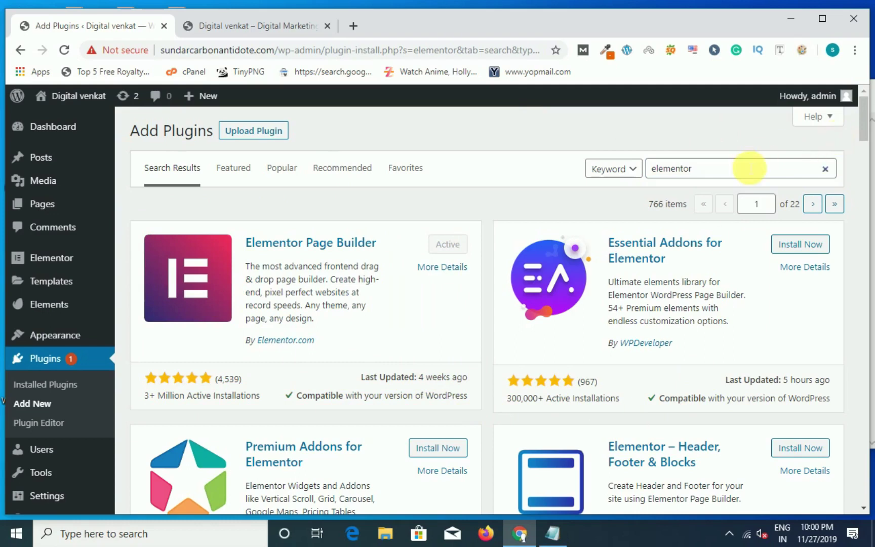
Step: Search plugins for 'envato' and highlight the already-active Envato Elements result
{"action": "type", "text": "envato"}
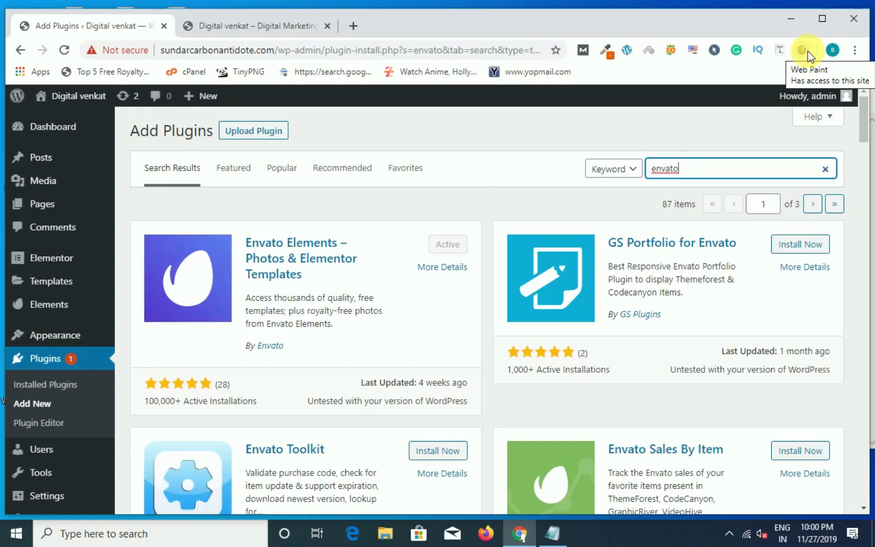
{"action": "left_click", "coordinate": [807, 51]}
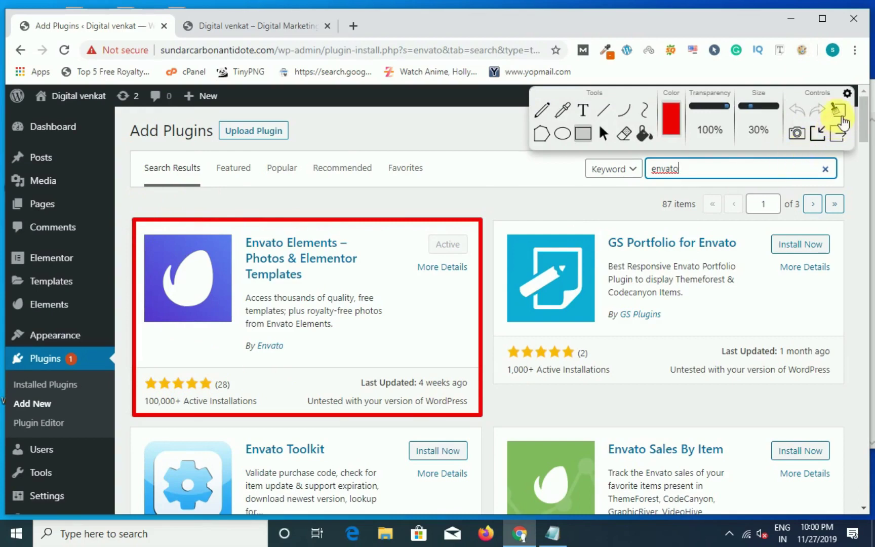
{"action": "left_click", "coordinate": [844, 132]}
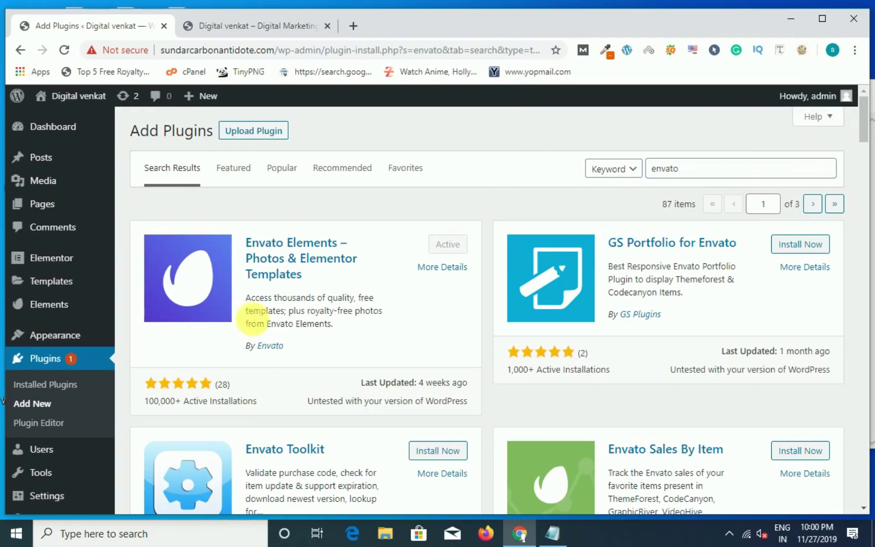
Step: Open the Envato Elements template kit library and highlight the Premium Template Kits heading
{"action": "scroll", "coordinate": [79, 370], "scroll_direction": "down", "scroll_amount": 3}
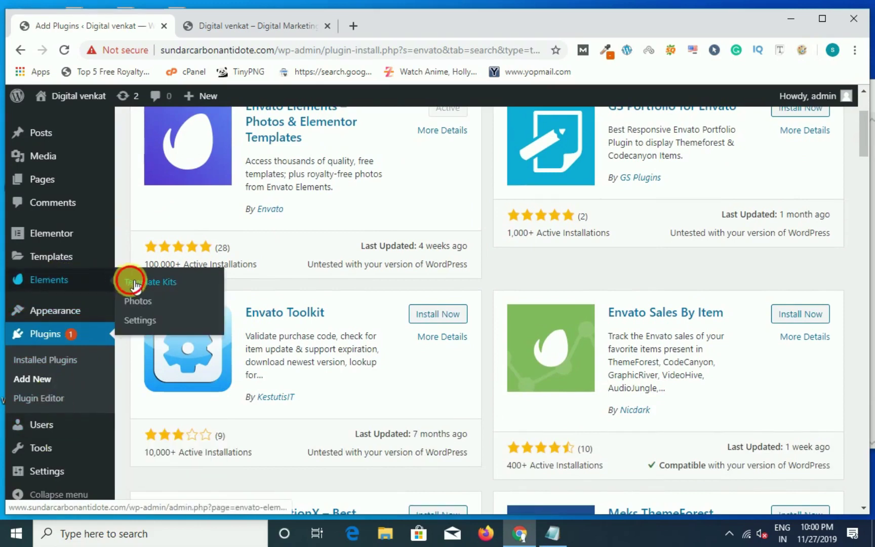
{"action": "left_click", "coordinate": [134, 285]}
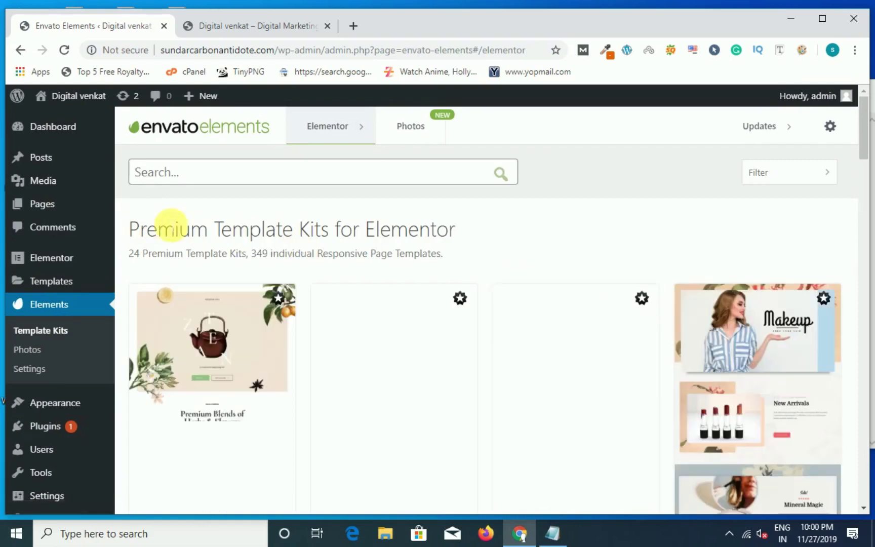
{"action": "left_click", "coordinate": [802, 49]}
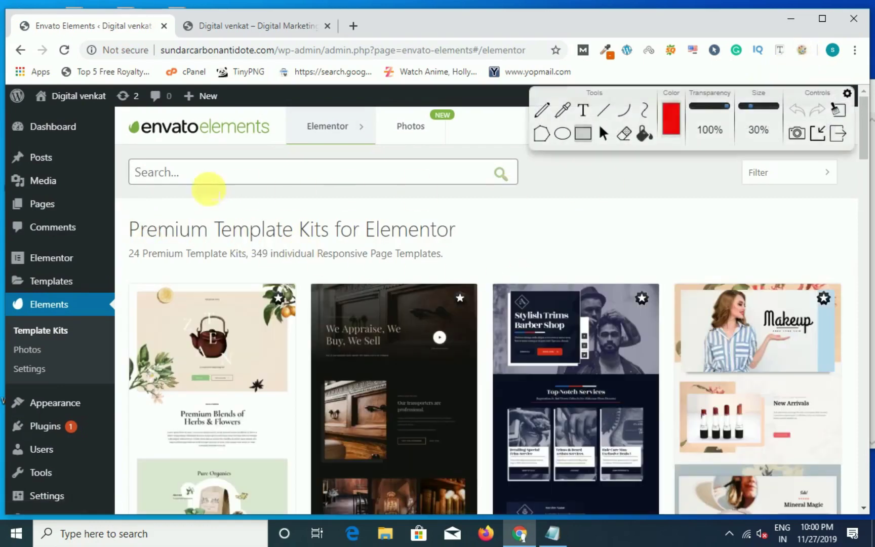
{"action": "mouse_move", "coordinate": [120, 203]}
{"action": "left_mouse_down"}
{"action": "mouse_move", "coordinate": [164, 250]}
{"action": "mouse_move", "coordinate": [230, 263]}
{"action": "left_mouse_up"}
{"action": "mouse_move", "coordinate": [340, 271]}
{"action": "left_mouse_down"}
{"action": "mouse_move", "coordinate": [512, 257]}
{"action": "mouse_move", "coordinate": [520, 272]}
{"action": "left_mouse_up"}
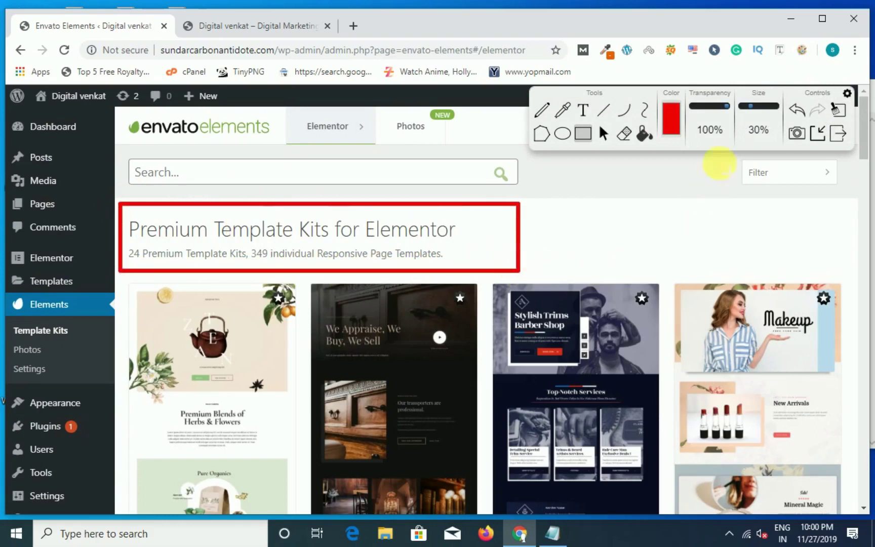
{"action": "left_click", "coordinate": [836, 133]}
Step: Highlight the Free Template Kits for Elementor heading and open the Indie Garage kit
{"action": "scroll", "coordinate": [543, 238], "scroll_direction": "down", "scroll_amount": 8}
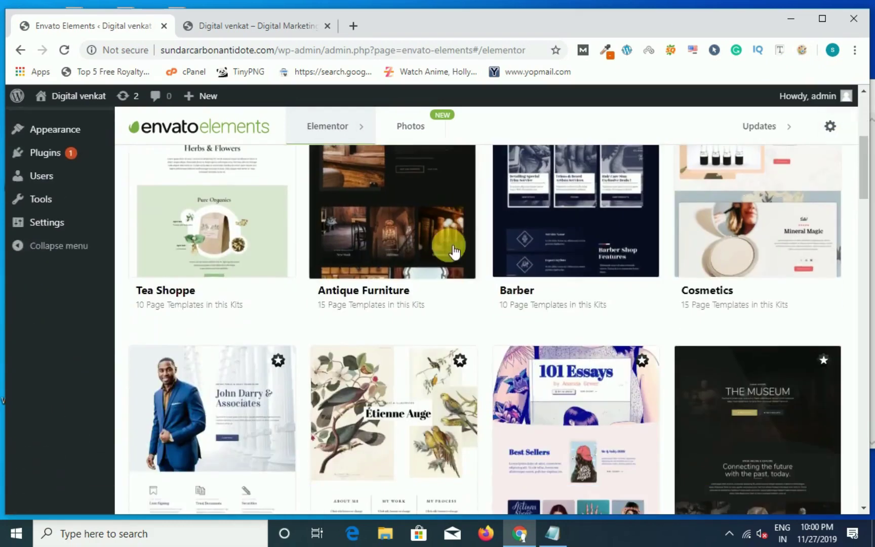
{"action": "scroll", "coordinate": [447, 259], "scroll_direction": "down", "scroll_amount": 15}
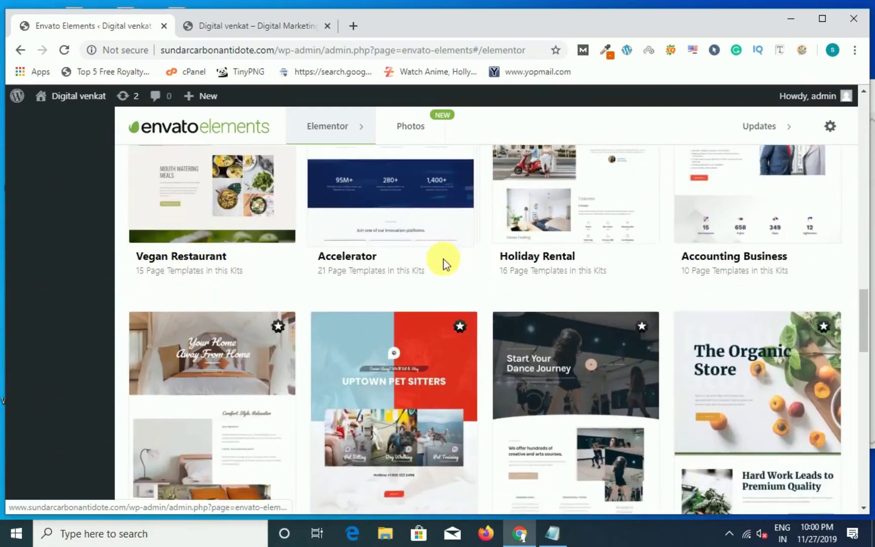
{"action": "scroll", "coordinate": [448, 264], "scroll_direction": "down", "scroll_amount": 10}
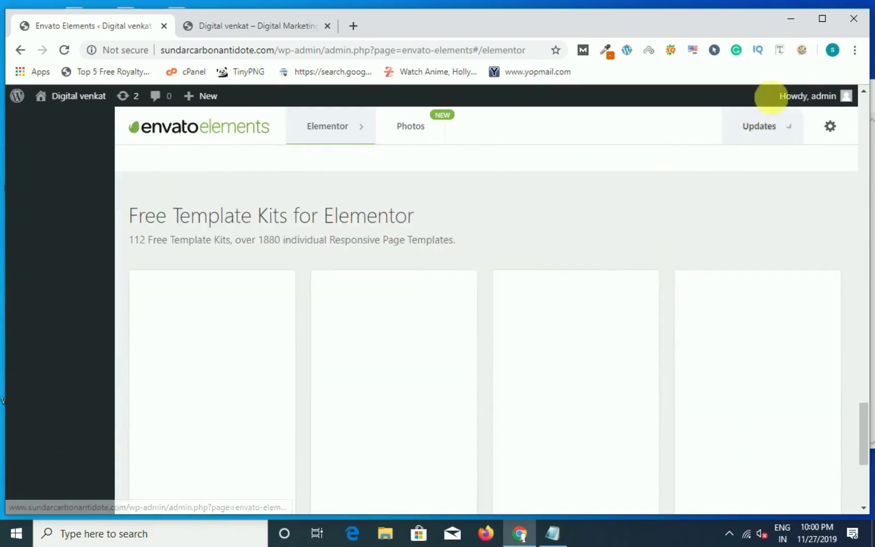
{"action": "left_click", "coordinate": [802, 51]}
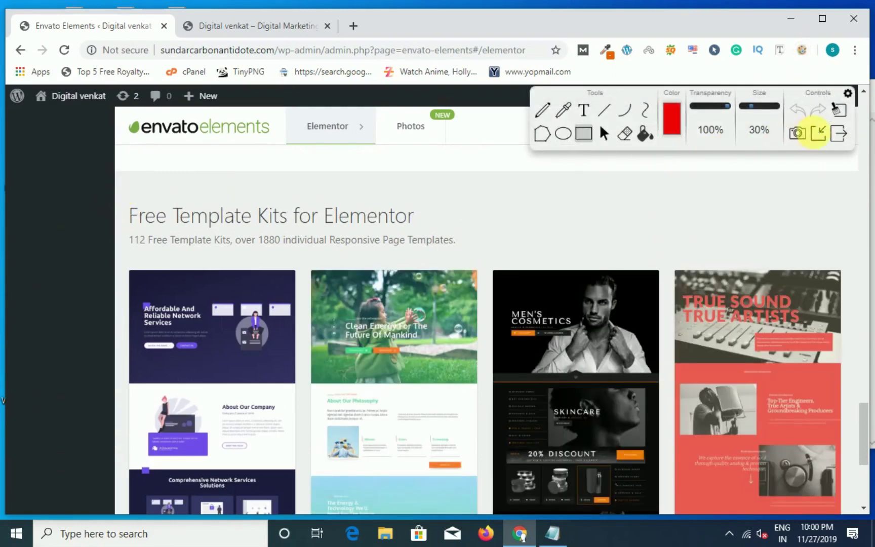
{"action": "left_click", "coordinate": [818, 134]}
{"action": "mouse_move", "coordinate": [143, 228]}
{"action": "left_mouse_down"}
{"action": "mouse_move", "coordinate": [260, 254]}
{"action": "mouse_move", "coordinate": [499, 259]}
{"action": "left_mouse_up"}
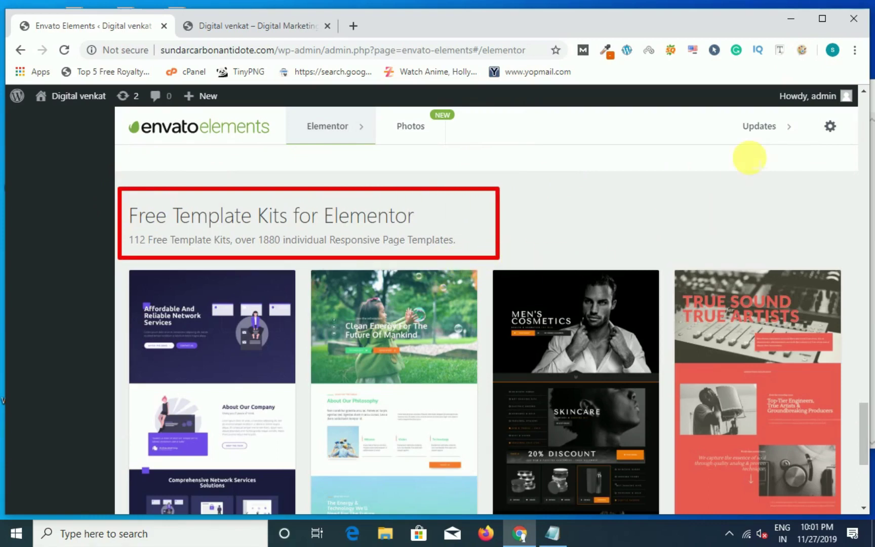
{"action": "left_click", "coordinate": [802, 52]}
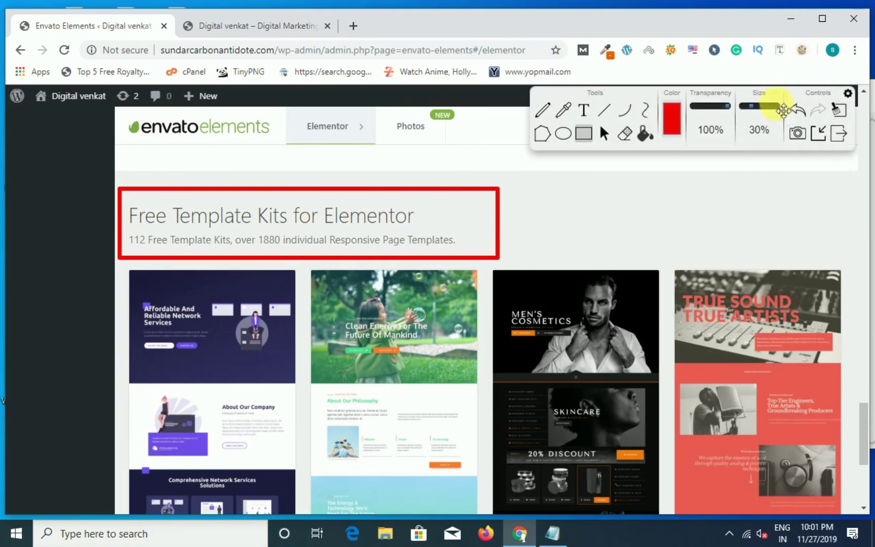
{"action": "left_click", "coordinate": [817, 136]}
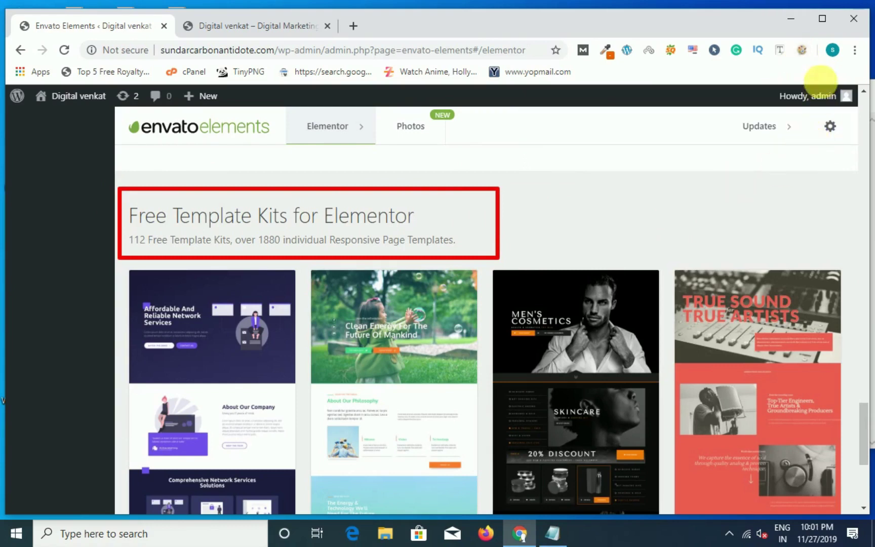
{"action": "left_click", "coordinate": [801, 51]}
{"action": "left_click", "coordinate": [839, 135]}
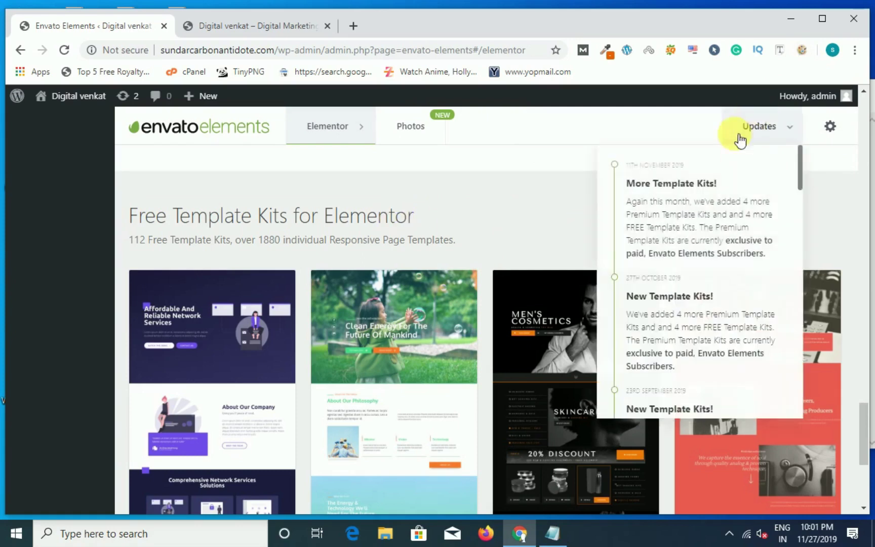
{"action": "left_click", "coordinate": [728, 532]}
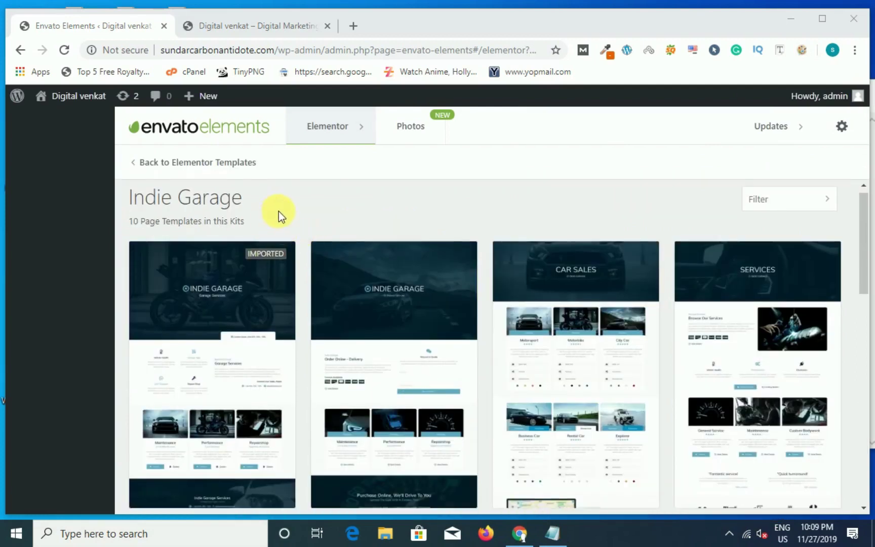
Step: Create page 'demo' from the Indie Garage Home template and open it in Elementor
{"action": "scroll", "coordinate": [304, 233], "scroll_direction": "down", "scroll_amount": 5}
{"action": "scroll", "coordinate": [354, 294], "scroll_direction": "up", "scroll_amount": 5}
{"action": "scroll", "coordinate": [374, 334], "scroll_direction": "down", "scroll_amount": 3}
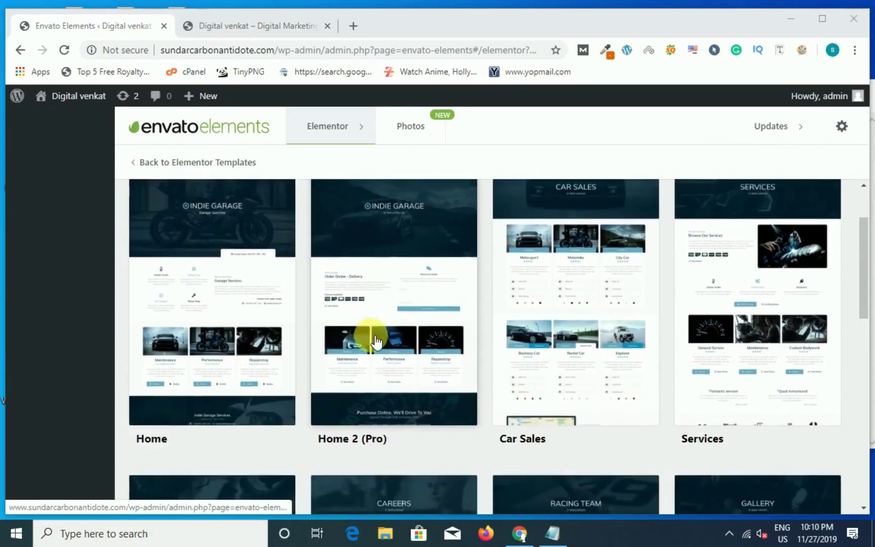
{"action": "scroll", "coordinate": [239, 355], "scroll_direction": "up", "scroll_amount": 3}
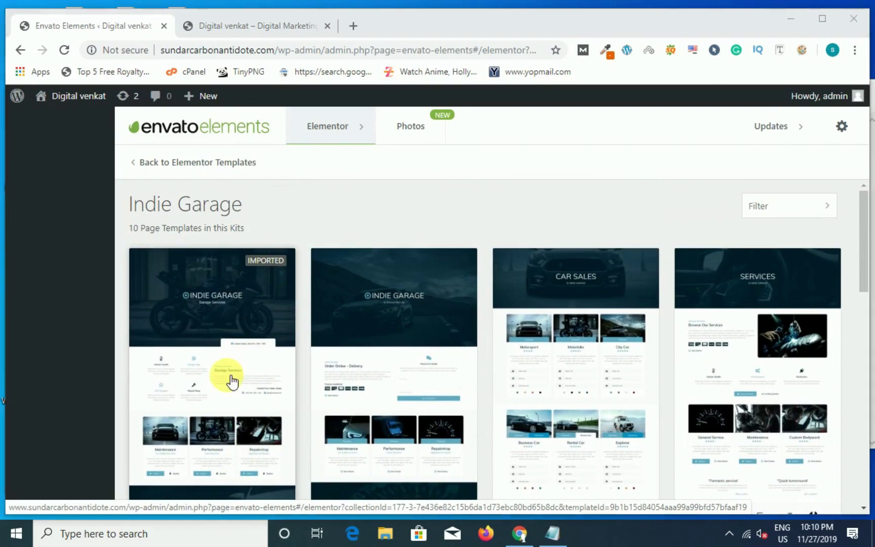
{"action": "left_click", "coordinate": [242, 370]}
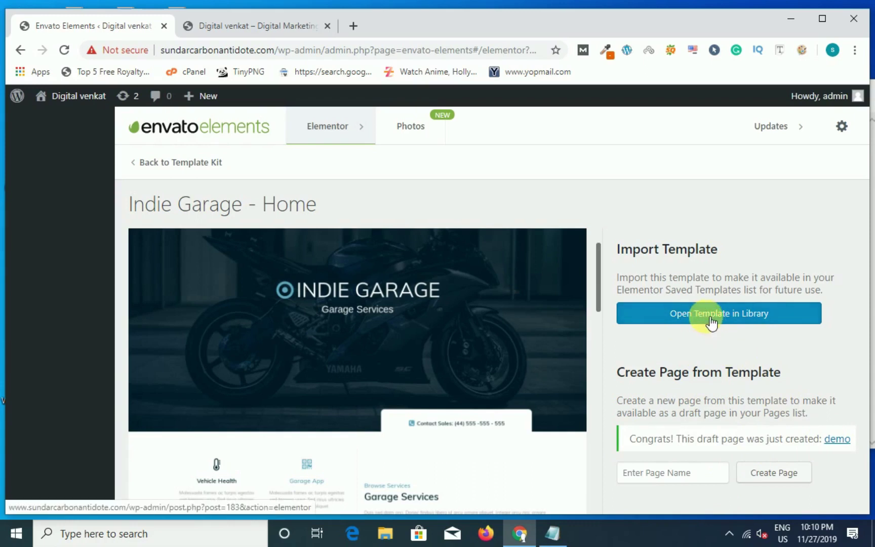
{"action": "left_click", "coordinate": [844, 437]}
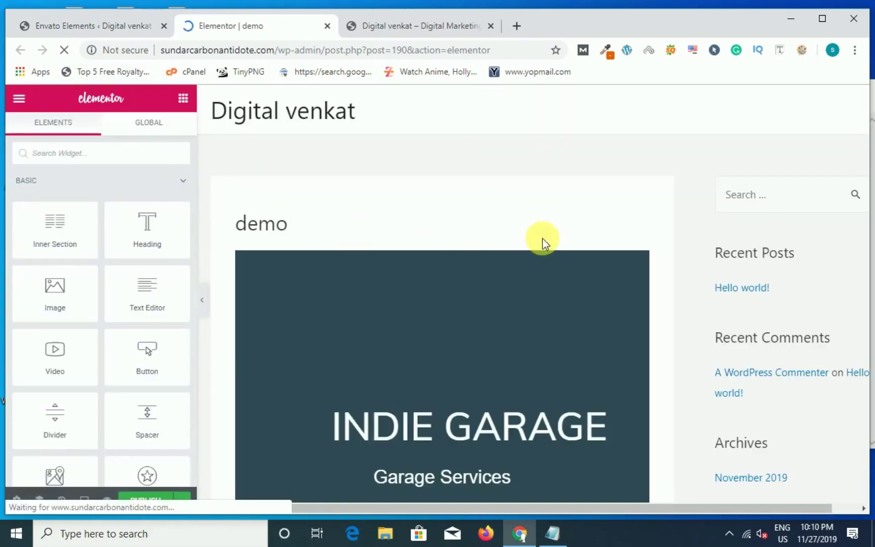
Step: Scroll through the imported layout, then return Envato Elements to the full template kit list
{"action": "scroll", "coordinate": [416, 259], "scroll_direction": "down", "scroll_amount": 3}
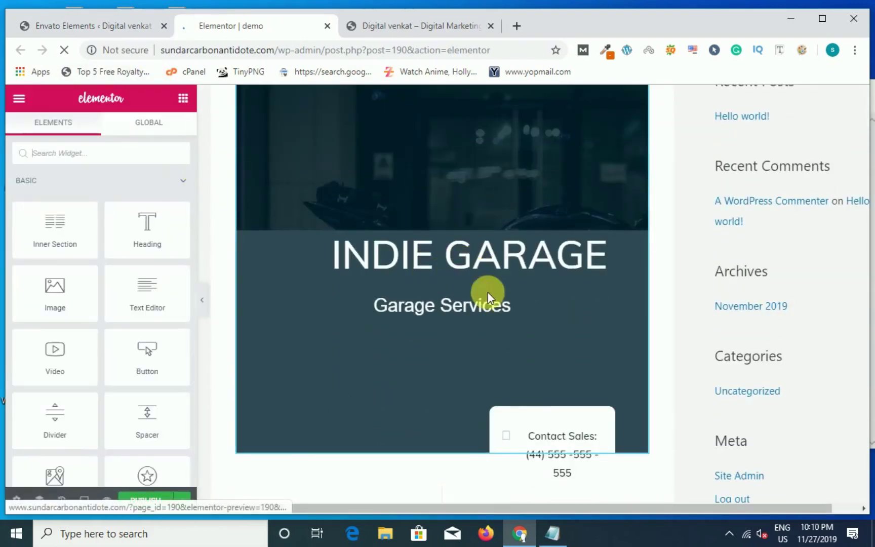
{"action": "scroll", "coordinate": [475, 275], "scroll_direction": "down", "scroll_amount": 10}
{"action": "scroll", "coordinate": [430, 248], "scroll_direction": "up", "scroll_amount": 12}
{"action": "left_click", "coordinate": [126, 23]}
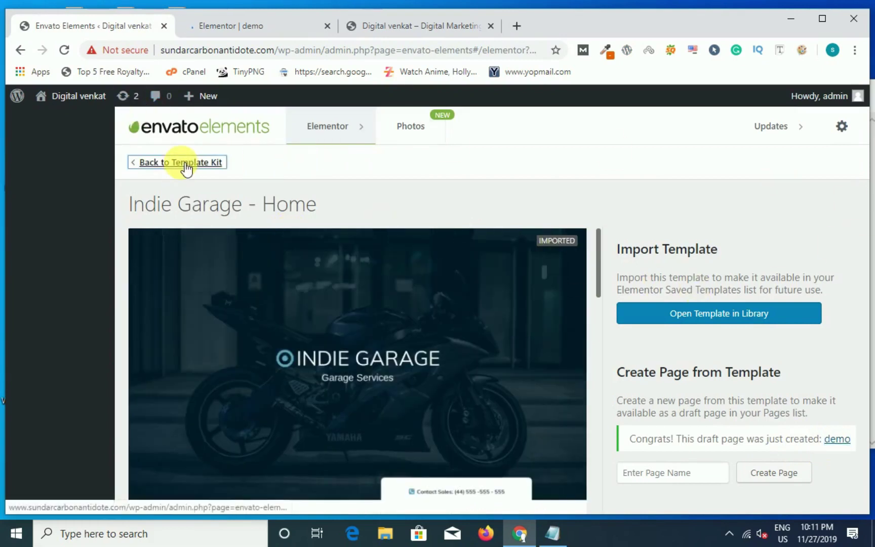
{"action": "left_click", "coordinate": [183, 167]}
{"action": "left_click", "coordinate": [205, 169]}
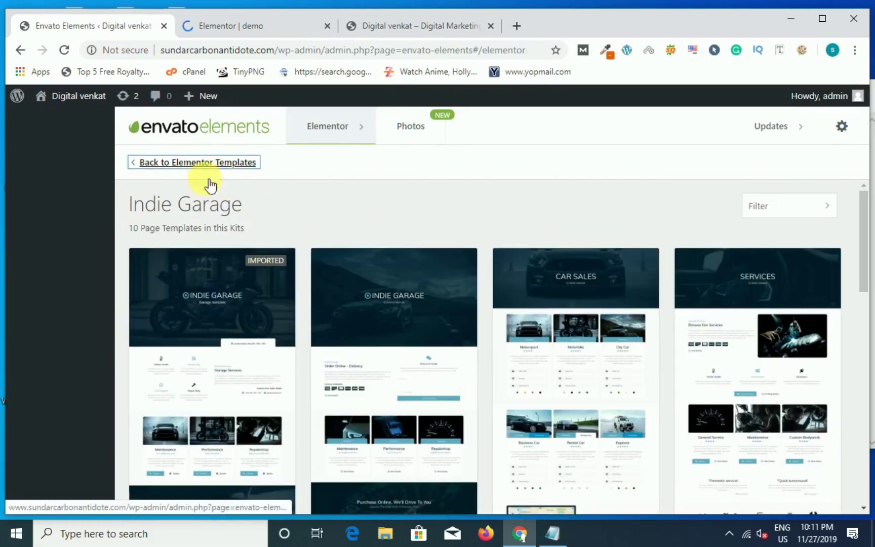
{"action": "scroll", "coordinate": [116, 283], "scroll_direction": "down", "scroll_amount": 5}
{"action": "scroll", "coordinate": [303, 303], "scroll_direction": "up", "scroll_amount": 10}
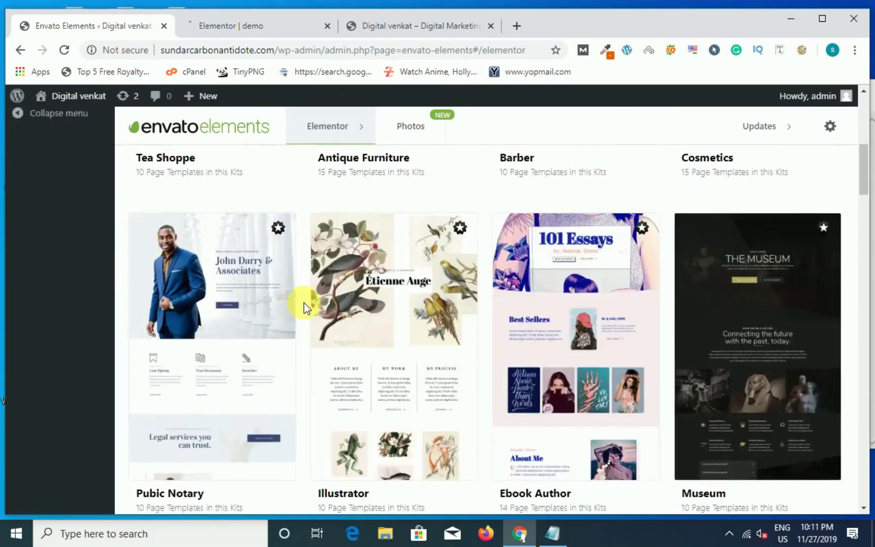
Step: Open the demo page's WordPress edit screen from the All Pages list
{"action": "left_click", "coordinate": [71, 210]}
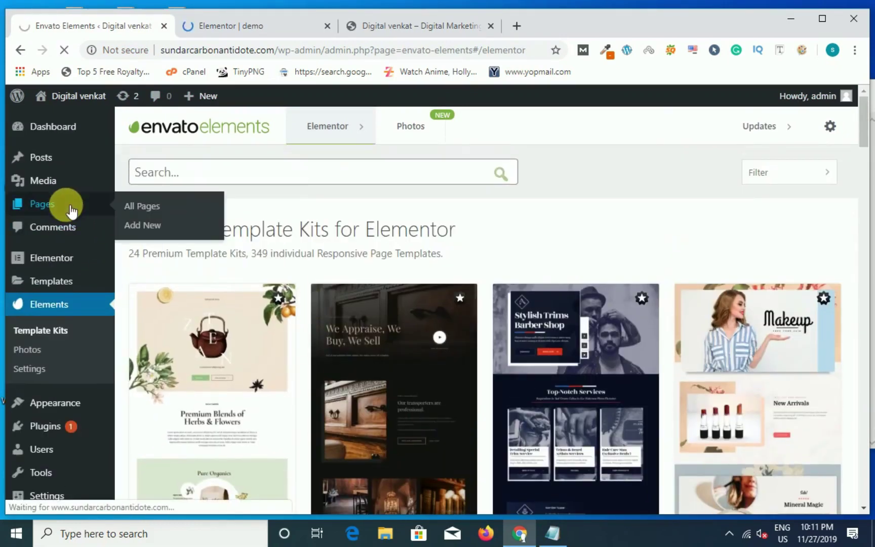
{"action": "left_click", "coordinate": [227, 28]}
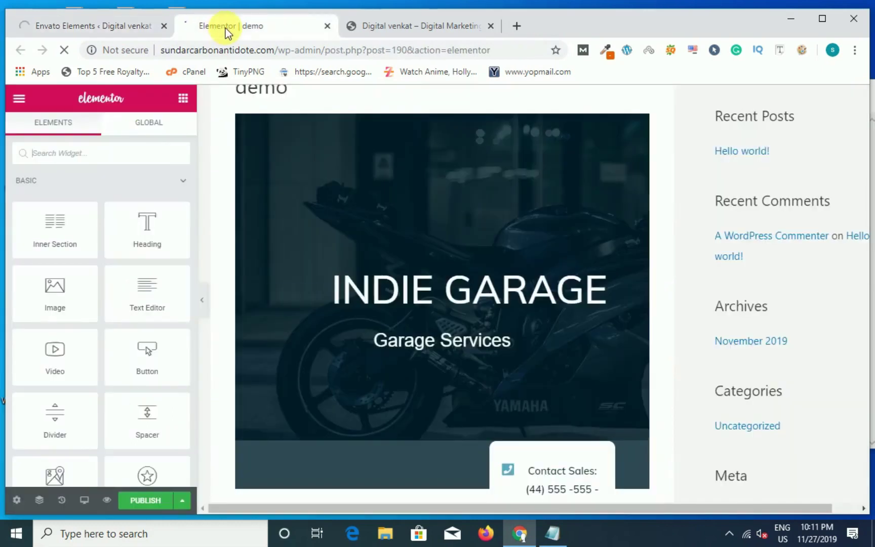
{"action": "scroll", "coordinate": [471, 309], "scroll_direction": "down", "scroll_amount": 10}
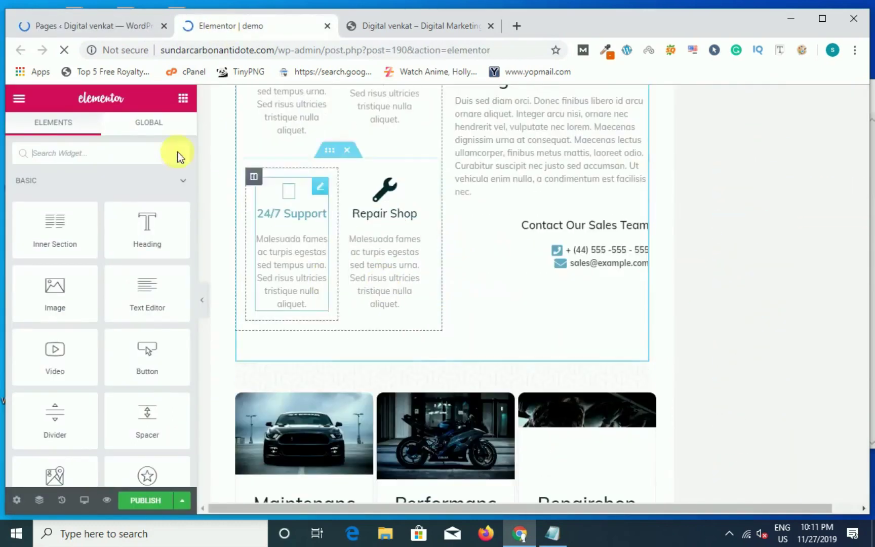
{"action": "left_click", "coordinate": [122, 31]}
{"action": "left_click", "coordinate": [182, 318]}
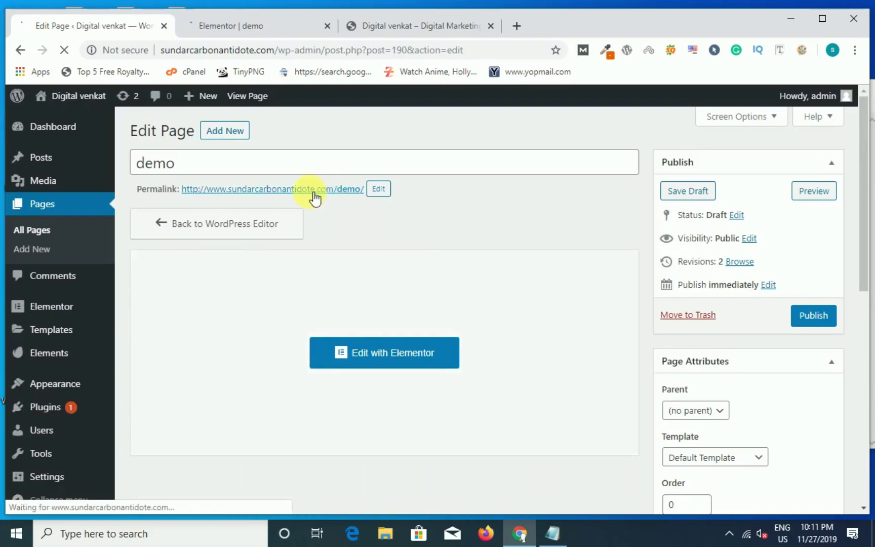
Step: Check the demo page in the Elementor tab, then return to its WordPress edit screen
{"action": "scroll", "coordinate": [604, 351], "scroll_direction": "down", "scroll_amount": 3}
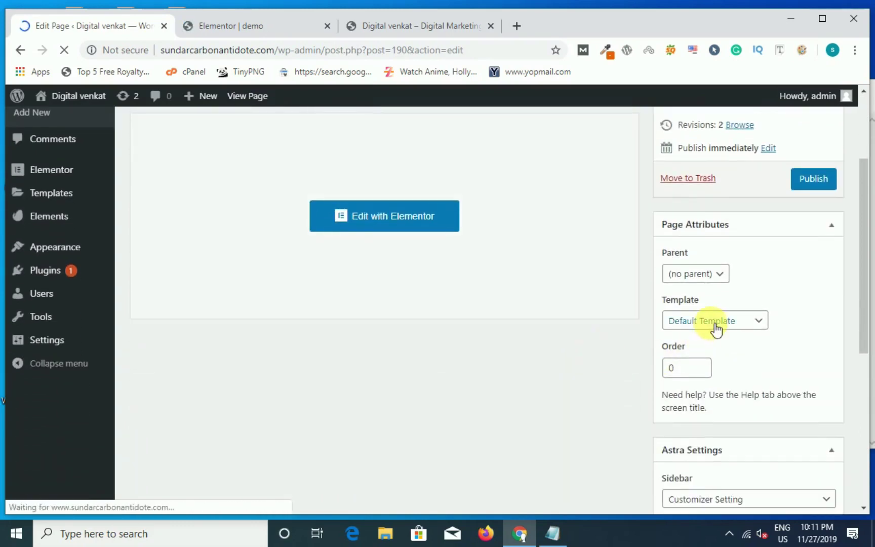
{"action": "left_click", "coordinate": [282, 29]}
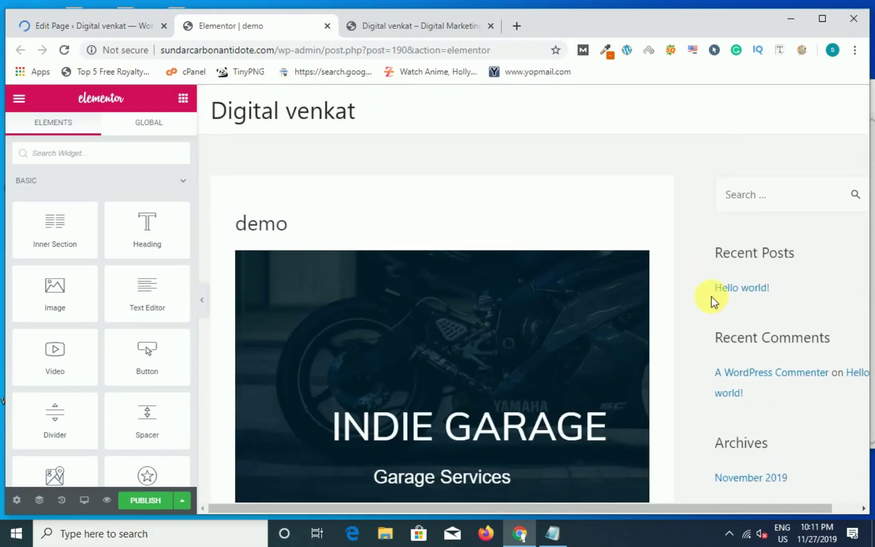
{"action": "mouse_move", "coordinate": [714, 233]}
{"action": "left_mouse_down"}
{"action": "mouse_move", "coordinate": [738, 324]}
{"action": "mouse_move", "coordinate": [718, 248]}
{"action": "left_mouse_up"}
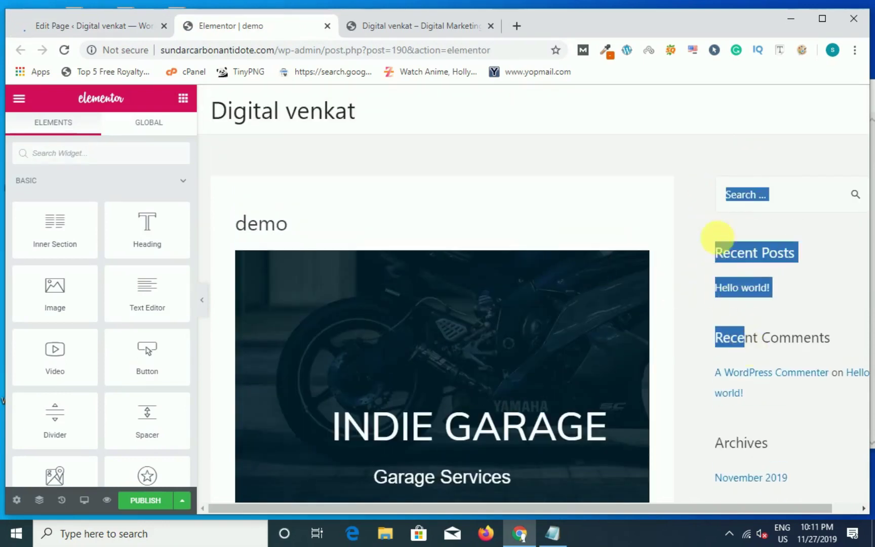
{"action": "left_click", "coordinate": [698, 219]}
{"action": "left_click", "coordinate": [83, 28]}
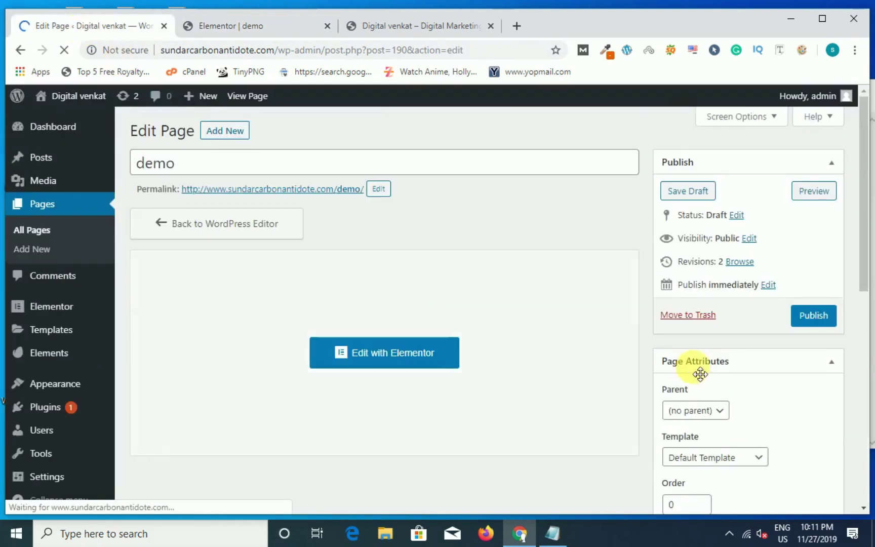
{"action": "scroll", "coordinate": [697, 371], "scroll_direction": "down", "scroll_amount": 3}
Step: Set the Elementor Full Width template, disable title and breadcrumb, and publish the demo page
{"action": "left_click", "coordinate": [721, 329]}
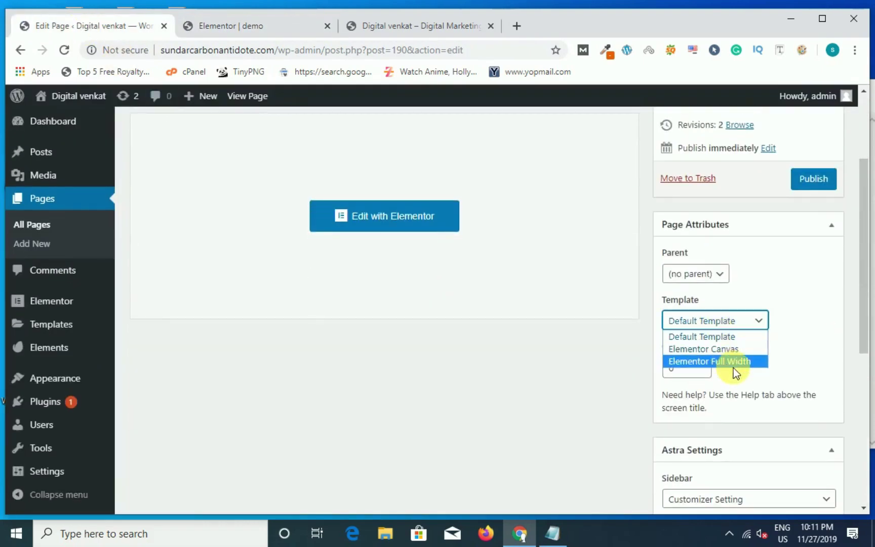
{"action": "left_click", "coordinate": [731, 363]}
{"action": "scroll", "coordinate": [750, 354], "scroll_direction": "down", "scroll_amount": 4}
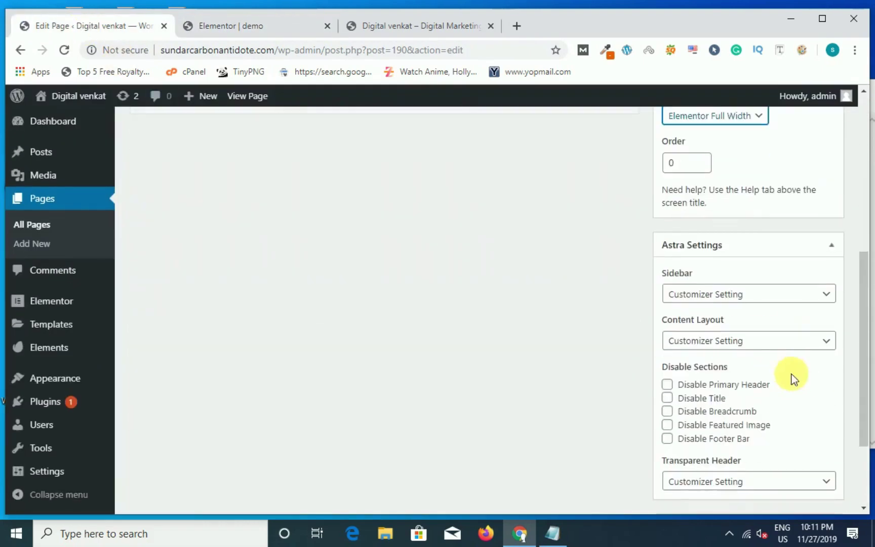
{"action": "left_click", "coordinate": [668, 411]}
{"action": "scroll", "coordinate": [670, 430], "scroll_direction": "down", "scroll_amount": 1}
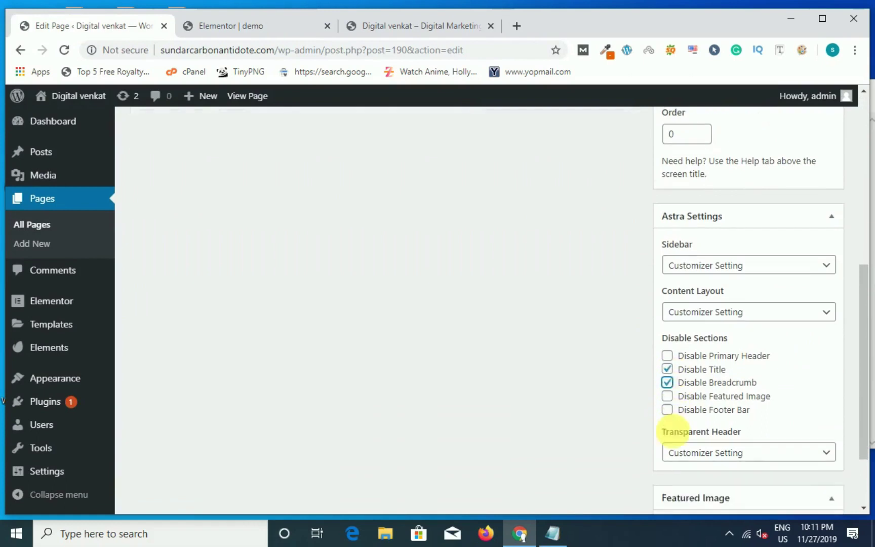
{"action": "scroll", "coordinate": [617, 422], "scroll_direction": "up", "scroll_amount": 8}
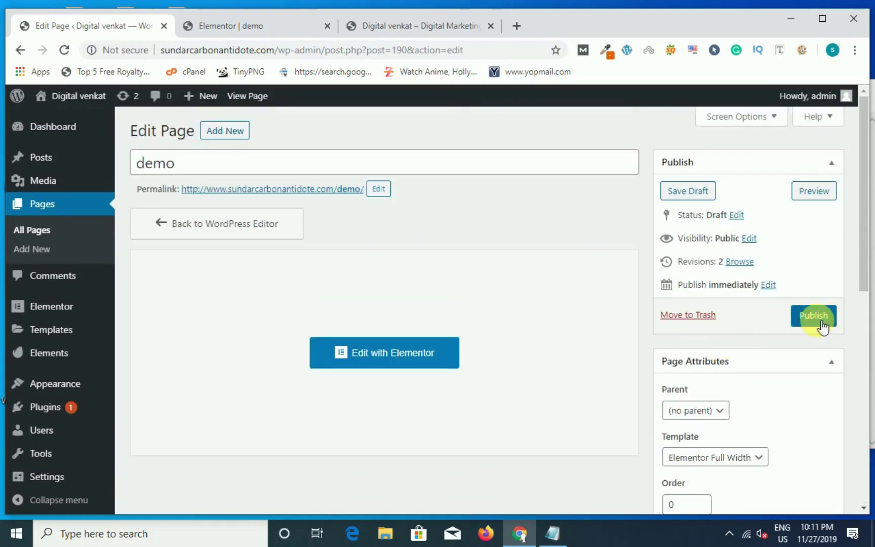
{"action": "left_click", "coordinate": [820, 322]}
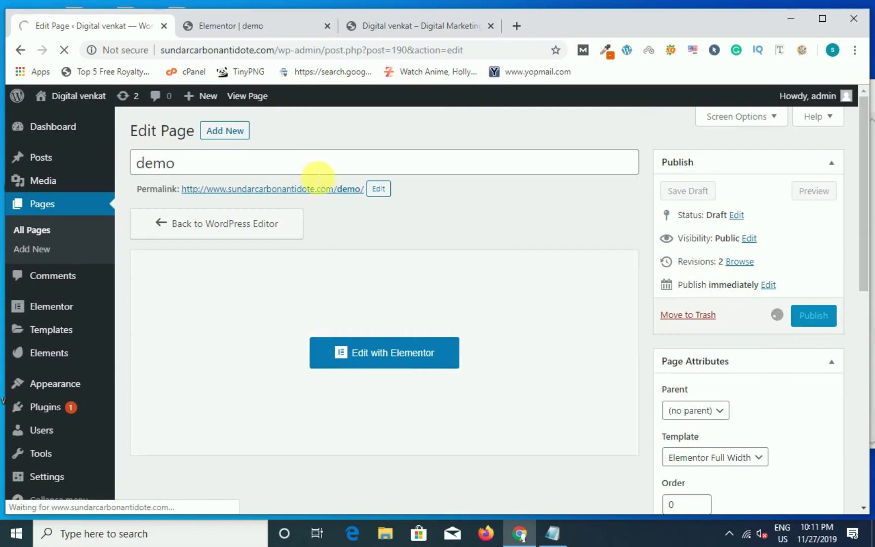
{"action": "right_click", "coordinate": [260, 189]}
{"action": "left_click", "coordinate": [494, 203]}
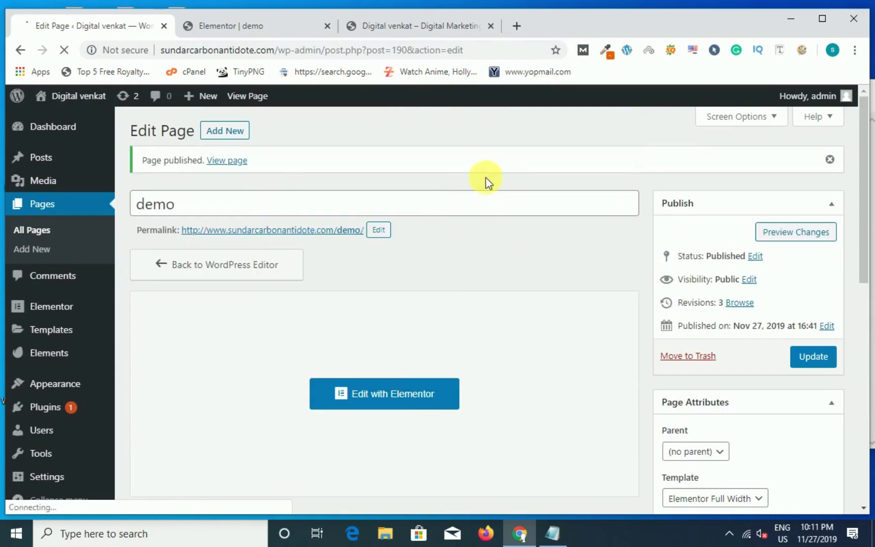
Step: Open the published demo page's permalink and scroll through its Indie Garage layout
{"action": "right_click", "coordinate": [310, 233]}
{"action": "key", "text": "Escape"}
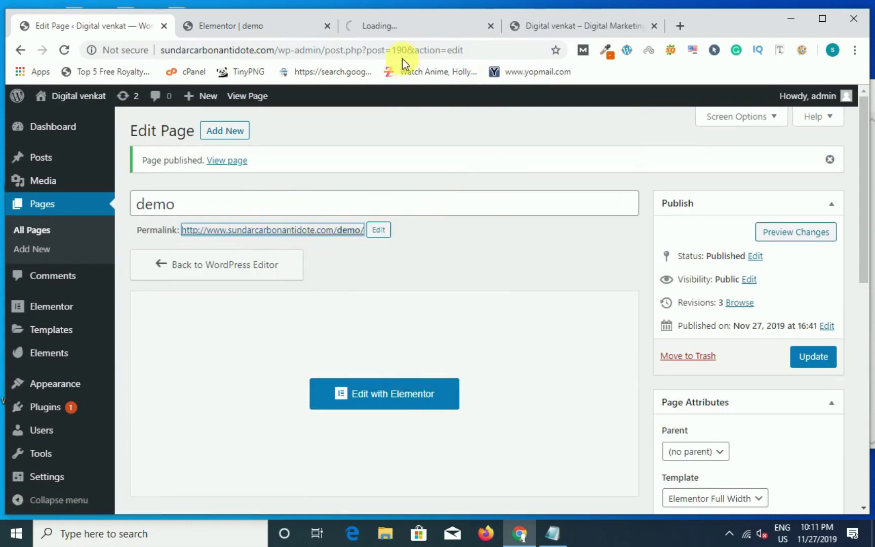
{"action": "left_click", "coordinate": [415, 25]}
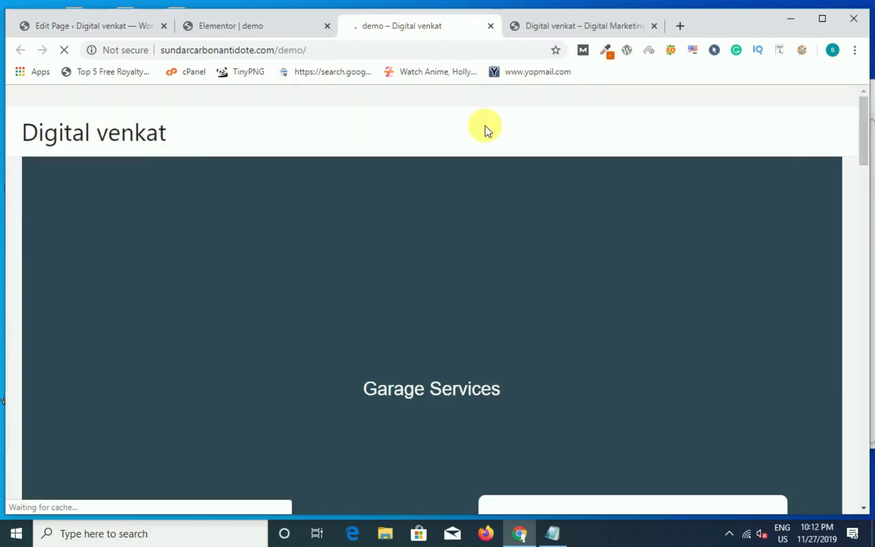
{"action": "scroll", "coordinate": [623, 270], "scroll_direction": "down", "scroll_amount": 7}
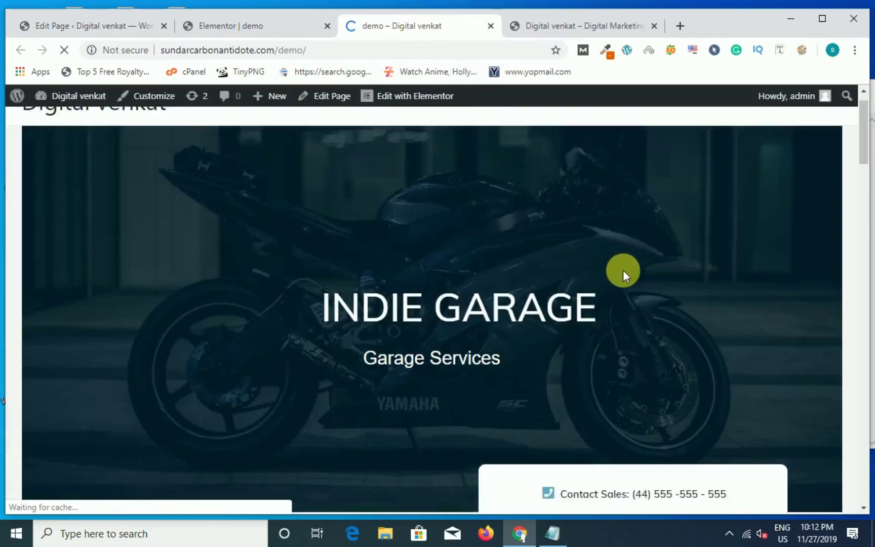
{"action": "scroll", "coordinate": [393, 262], "scroll_direction": "down", "scroll_amount": 18}
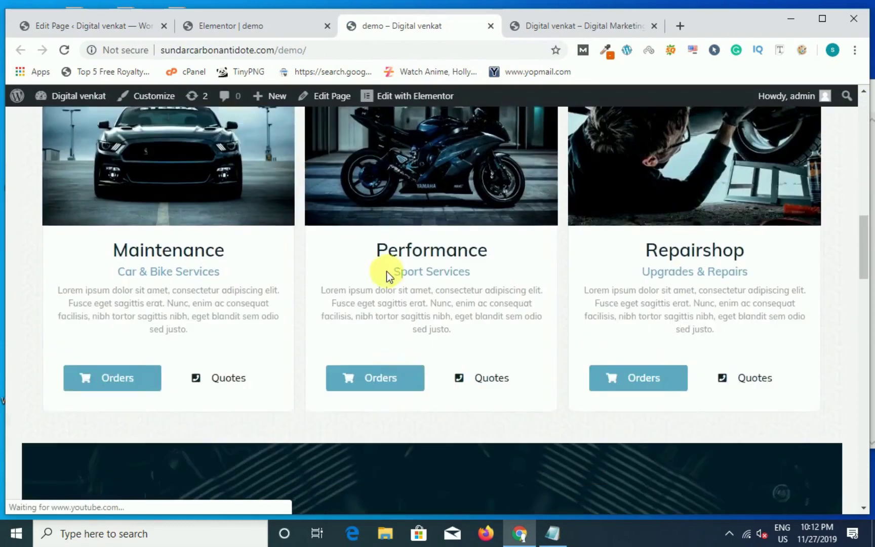
{"action": "scroll", "coordinate": [386, 273], "scroll_direction": "down", "scroll_amount": 15}
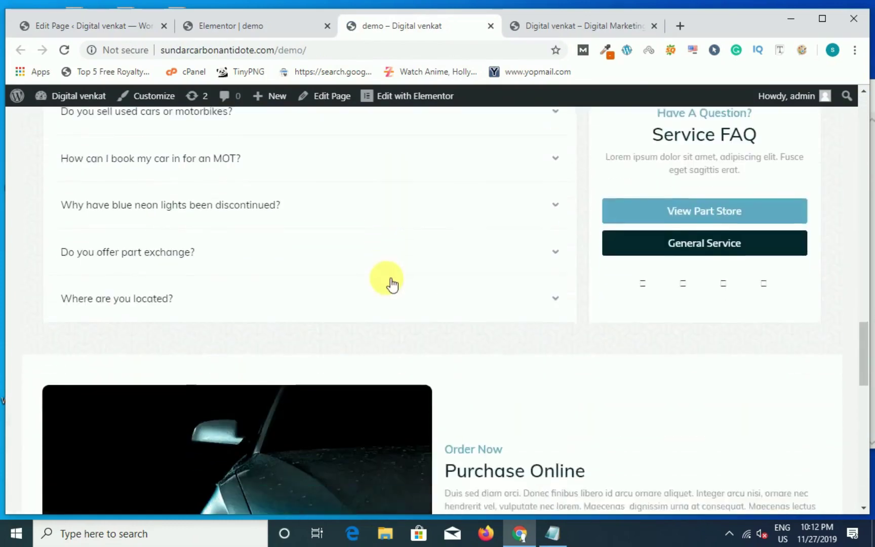
{"action": "scroll", "coordinate": [383, 296], "scroll_direction": "down", "scroll_amount": 3}
{"action": "scroll", "coordinate": [381, 296], "scroll_direction": "up", "scroll_amount": 15}
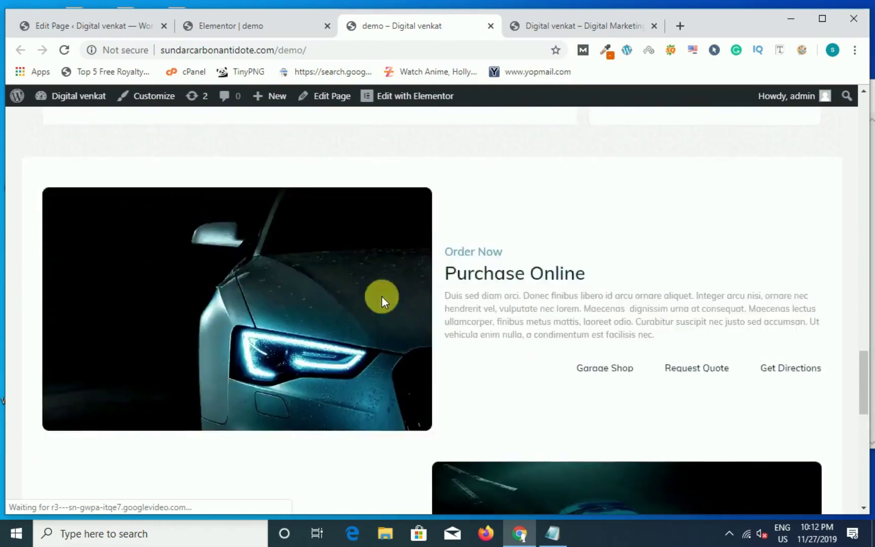
{"action": "scroll", "coordinate": [381, 296], "scroll_direction": "up", "scroll_amount": 10}
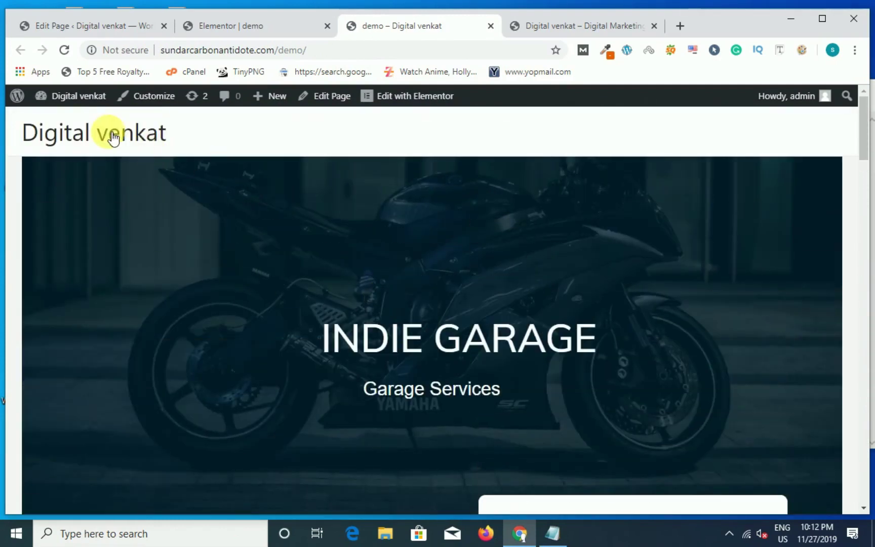
Step: Reload the Elementor editor, then view the site's home page and its full address
{"action": "left_click", "coordinate": [232, 27]}
{"action": "left_click", "coordinate": [71, 50]}
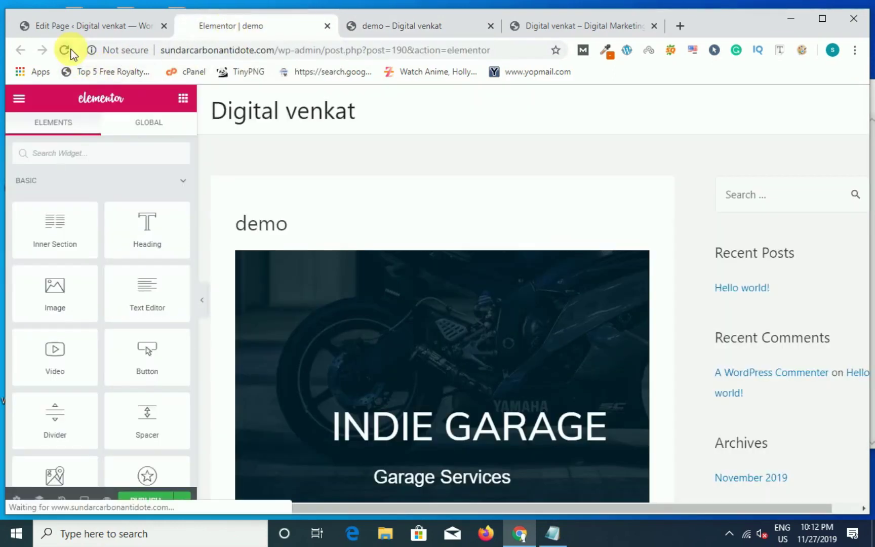
{"action": "left_click", "coordinate": [383, 26]}
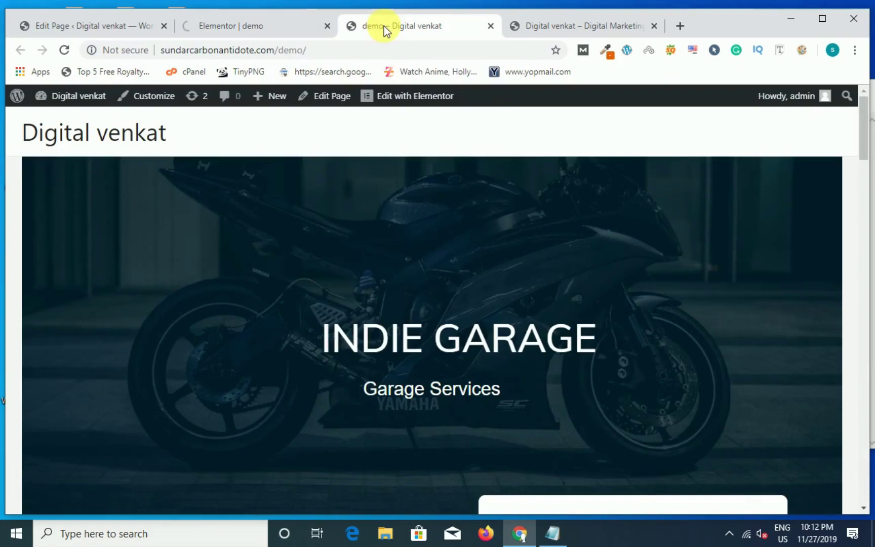
{"action": "left_click", "coordinate": [538, 31]}
{"action": "left_click_drag", "start_coordinate": [308, 49], "coordinate": [158, 69]}
{"action": "left_click", "coordinate": [295, 50]}
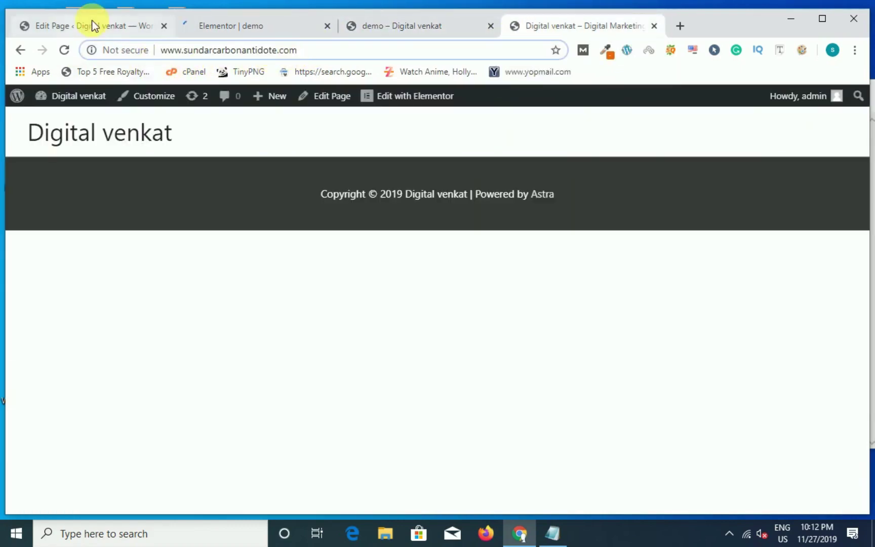
Step: In Reading Settings, set the static Homepage to 'demo' and save the changes
{"action": "left_click", "coordinate": [93, 26]}
{"action": "scroll", "coordinate": [207, 285], "scroll_direction": "down", "scroll_amount": 3}
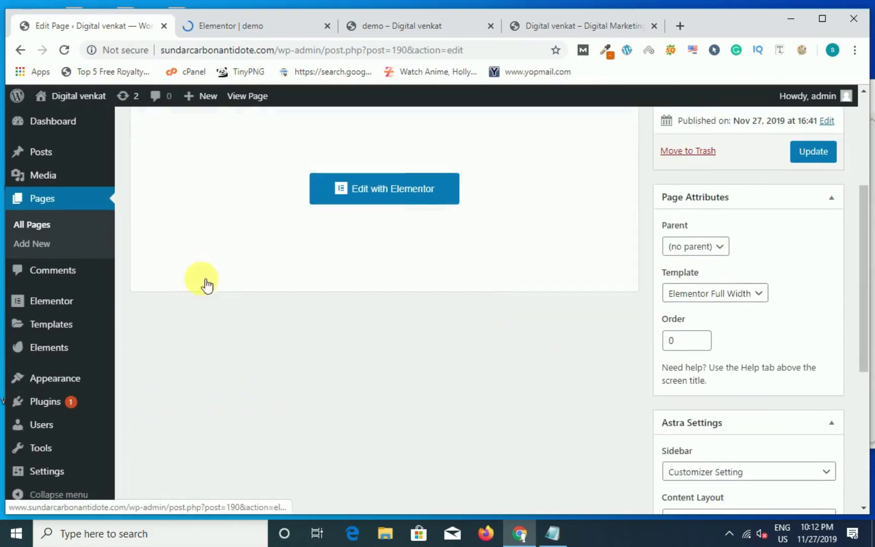
{"action": "scroll", "coordinate": [59, 355], "scroll_direction": "down", "scroll_amount": 5}
{"action": "mouse_move", "coordinate": [62, 413]}
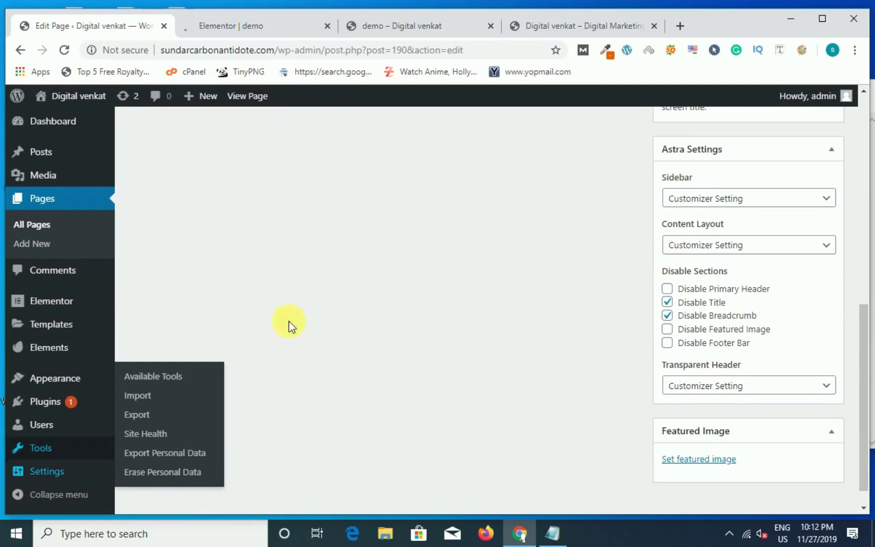
{"action": "mouse_move", "coordinate": [69, 473]}
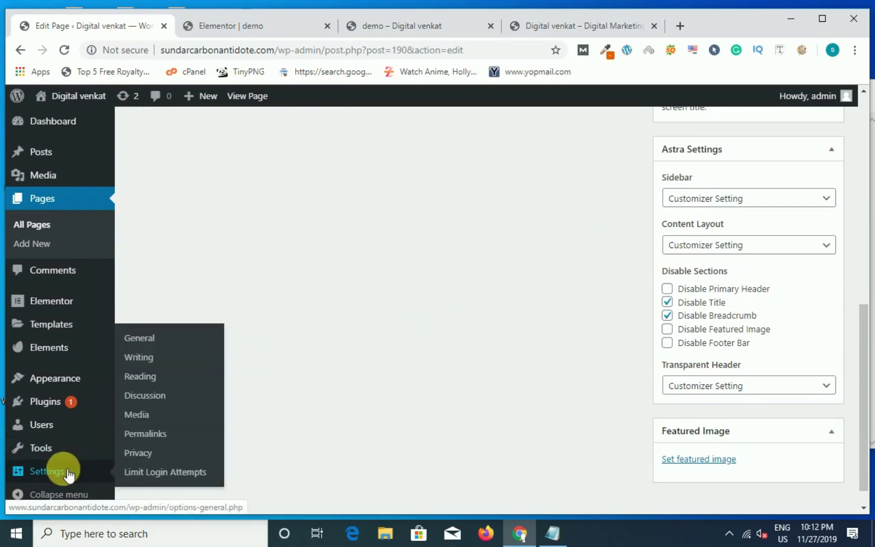
{"action": "left_click", "coordinate": [146, 384]}
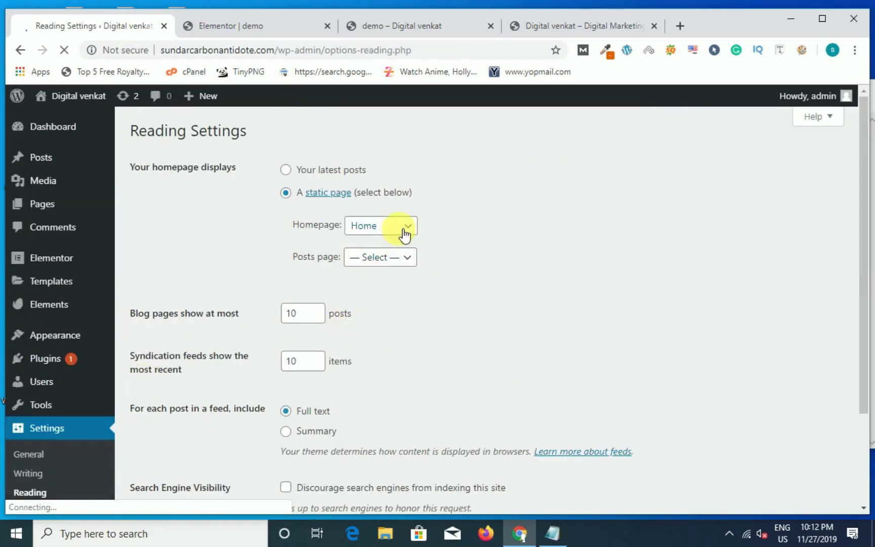
{"action": "left_click", "coordinate": [405, 234]}
{"action": "left_click", "coordinate": [382, 286]}
{"action": "scroll", "coordinate": [310, 405], "scroll_direction": "down", "scroll_amount": 3}
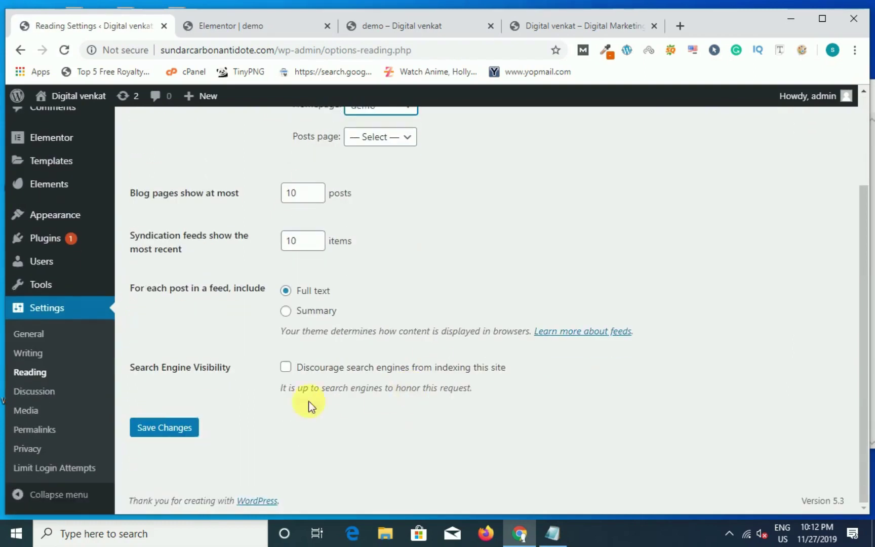
{"action": "left_click", "coordinate": [195, 434]}
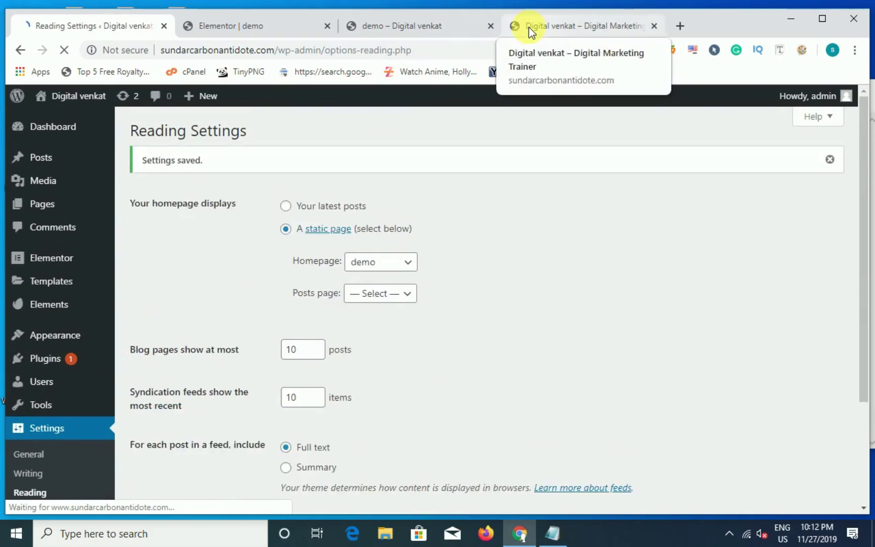
Step: Reload the home page to confirm the Indie Garage design and close the demo tab
{"action": "left_click", "coordinate": [529, 27]}
{"action": "left_click", "coordinate": [66, 50]}
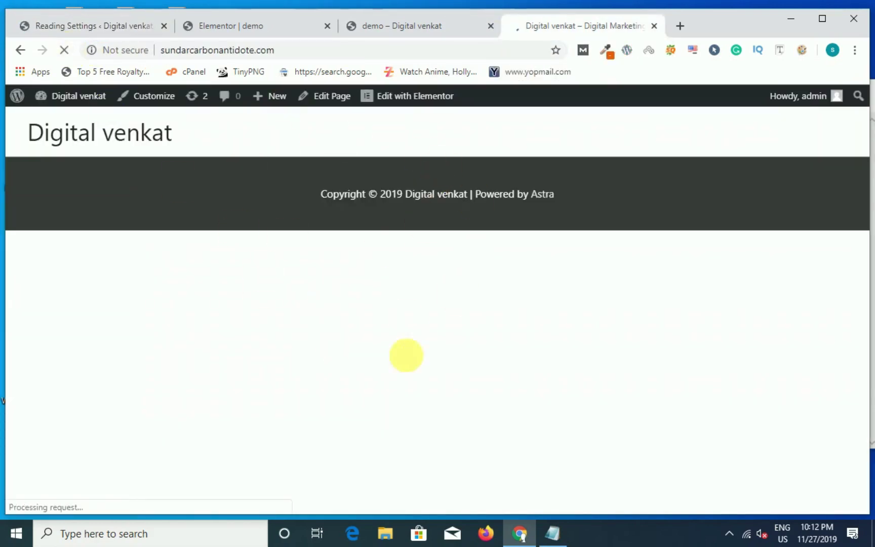
{"action": "scroll", "coordinate": [471, 251], "scroll_direction": "down", "scroll_amount": 3}
{"action": "scroll", "coordinate": [472, 251], "scroll_direction": "down", "scroll_amount": 4}
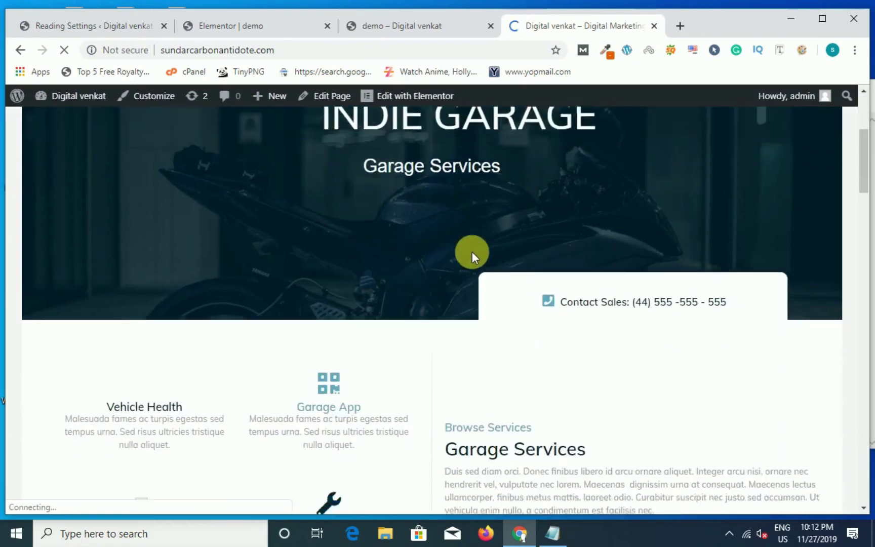
{"action": "left_click", "coordinate": [490, 25]}
{"action": "scroll", "coordinate": [381, 235], "scroll_direction": "down", "scroll_amount": 5}
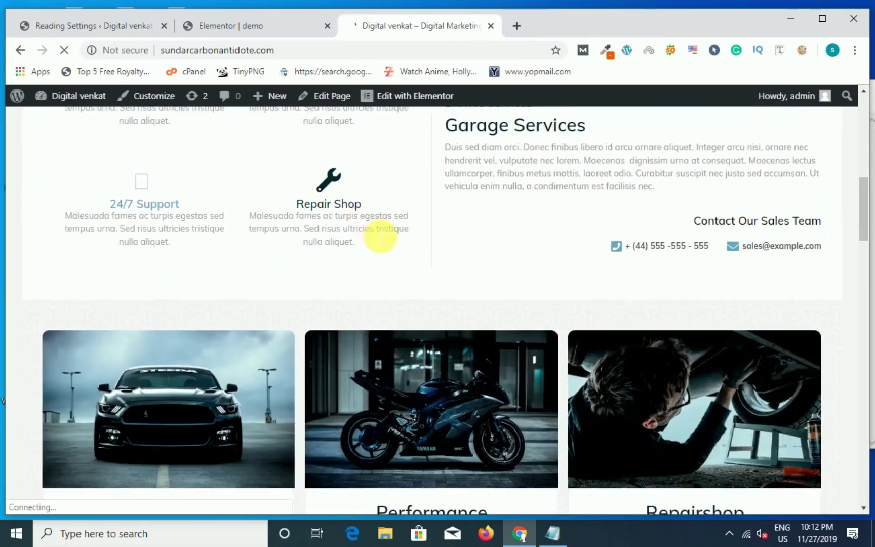
{"action": "scroll", "coordinate": [396, 244], "scroll_direction": "up", "scroll_amount": 12}
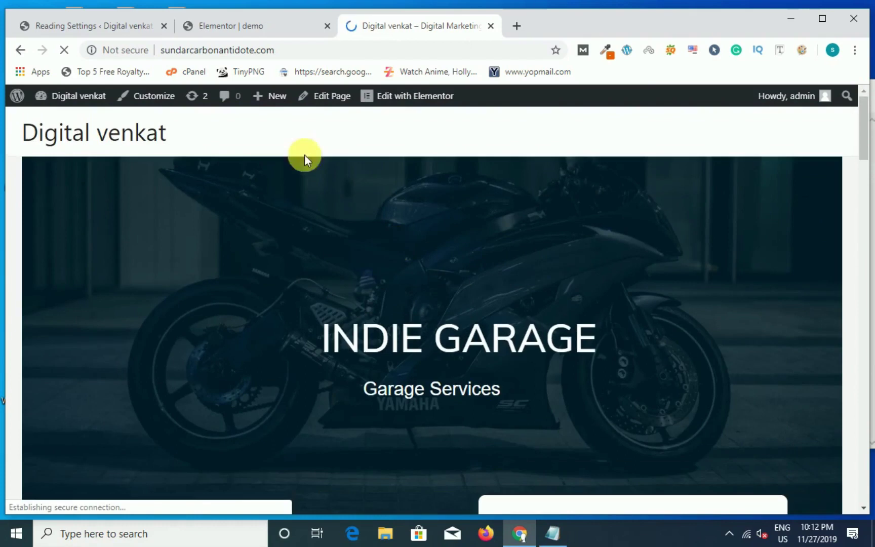
Step: Stretch the hero and services sections to full width in Elementor
{"action": "left_click", "coordinate": [244, 27]}
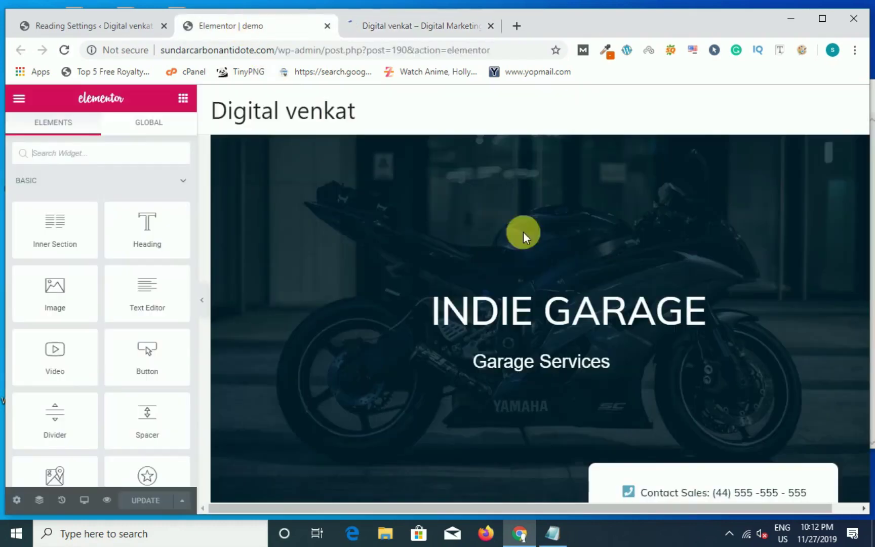
{"action": "left_click", "coordinate": [541, 130]}
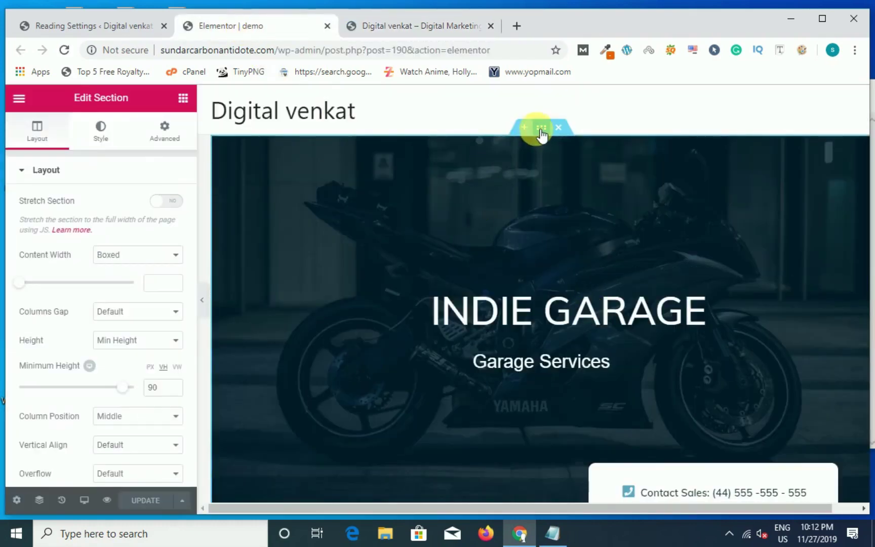
{"action": "left_click", "coordinate": [173, 204]}
{"action": "scroll", "coordinate": [404, 259], "scroll_direction": "down", "scroll_amount": 7}
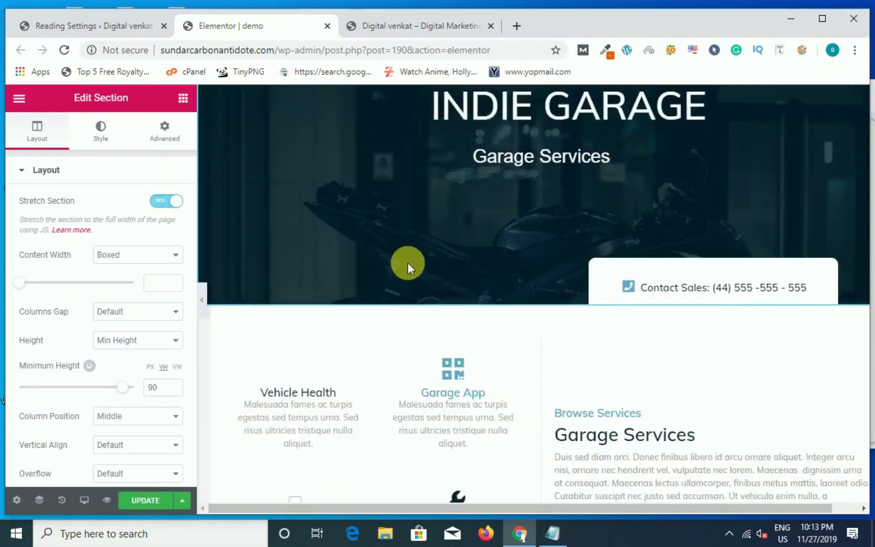
{"action": "scroll", "coordinate": [420, 270], "scroll_direction": "up", "scroll_amount": 3}
{"action": "left_click", "coordinate": [541, 230]}
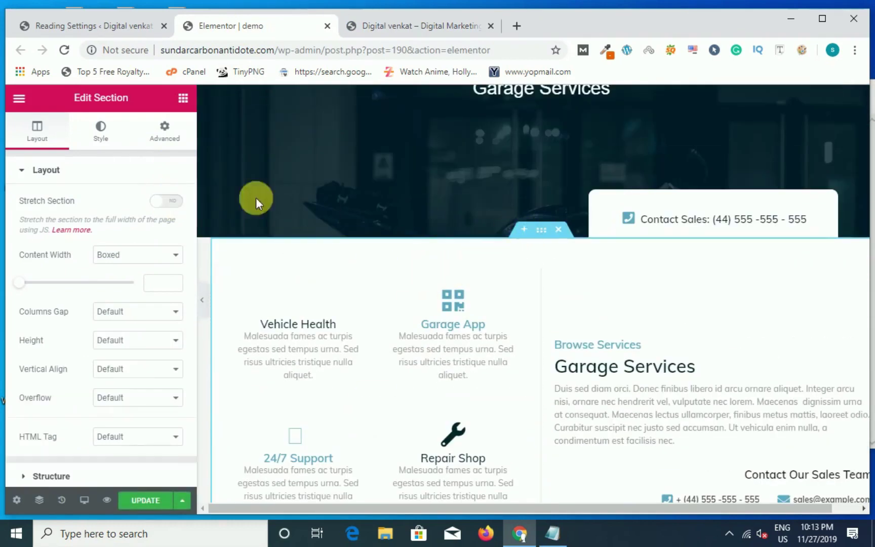
{"action": "left_click", "coordinate": [172, 201]}
Step: Check the live home page, then stretch the service cards section to full width
{"action": "left_click", "coordinate": [403, 27]}
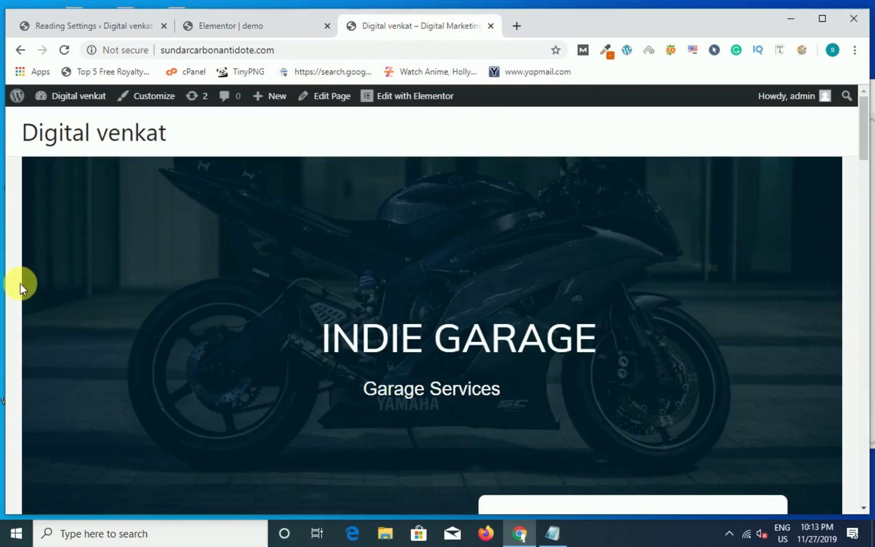
{"action": "left_click", "coordinate": [223, 33]}
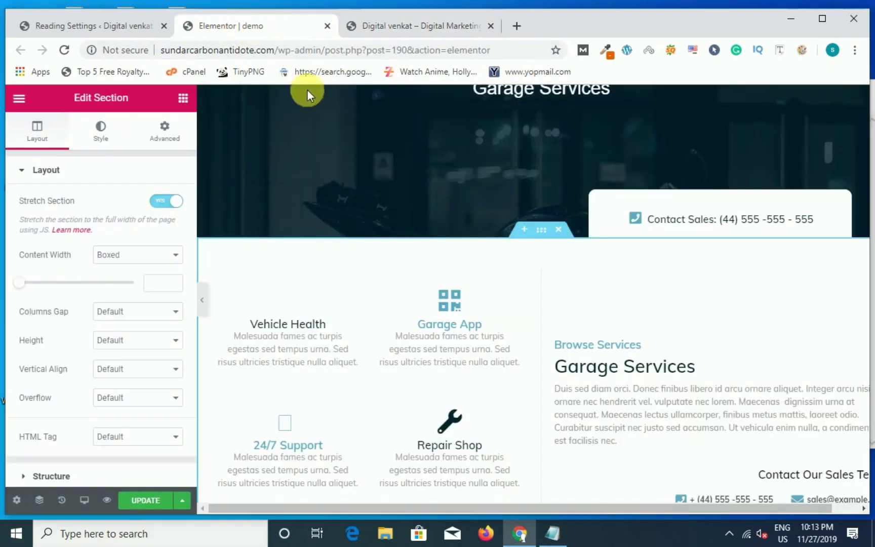
{"action": "scroll", "coordinate": [567, 329], "scroll_direction": "down", "scroll_amount": 5}
{"action": "left_click", "coordinate": [542, 262]}
{"action": "left_click", "coordinate": [172, 201]}
Step: Stretch the Indie Garage Services banner, FAQ and Purchase Online sections to full width
{"action": "scroll", "coordinate": [549, 377], "scroll_direction": "down", "scroll_amount": 3}
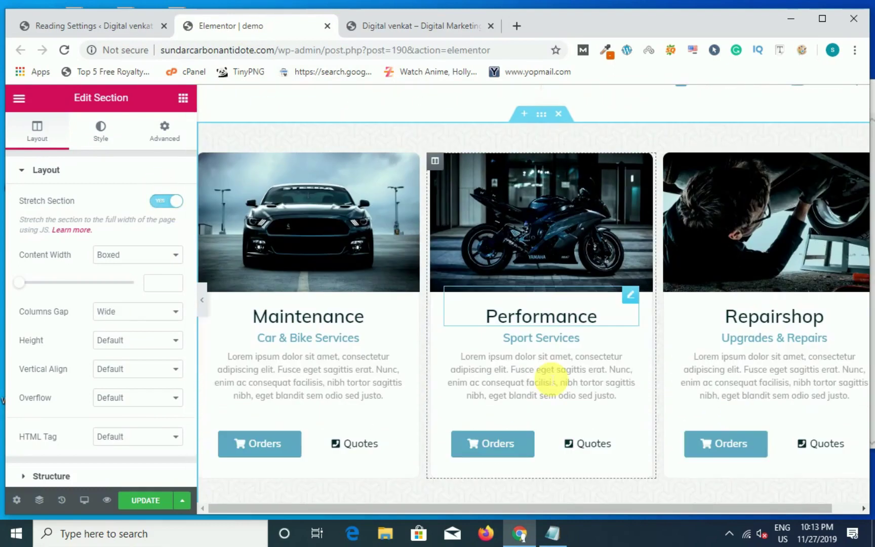
{"action": "scroll", "coordinate": [470, 371], "scroll_direction": "down", "scroll_amount": 9}
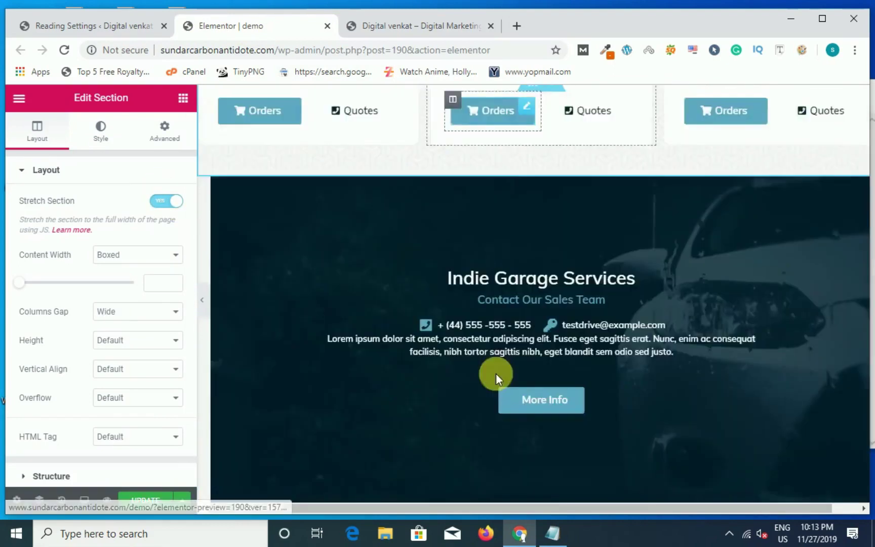
{"action": "scroll", "coordinate": [503, 381], "scroll_direction": "up", "scroll_amount": 5}
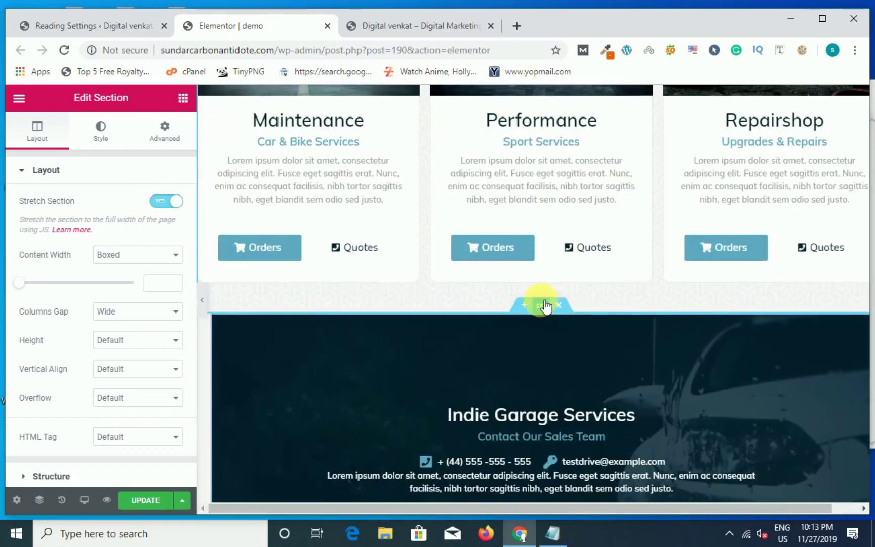
{"action": "left_click", "coordinate": [540, 306]}
{"action": "left_click", "coordinate": [178, 205]}
{"action": "scroll", "coordinate": [400, 360], "scroll_direction": "down", "scroll_amount": 8}
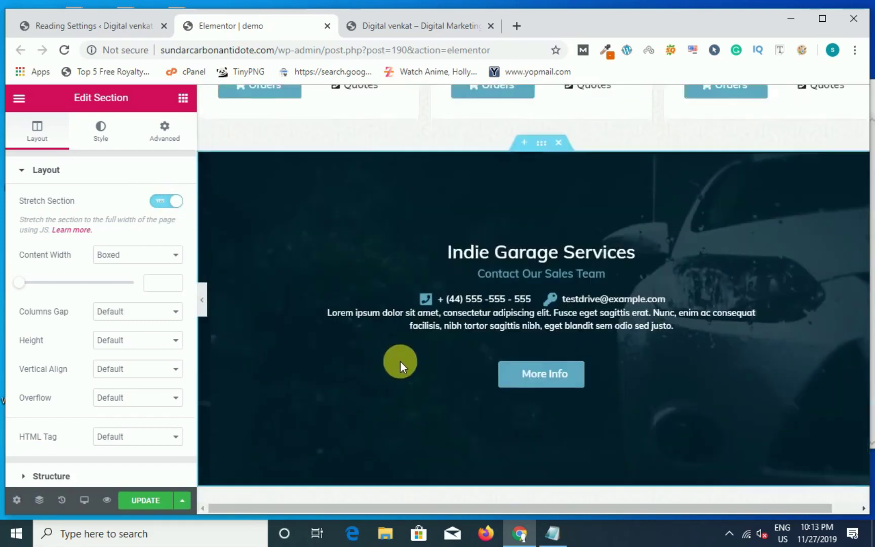
{"action": "left_click", "coordinate": [541, 232]}
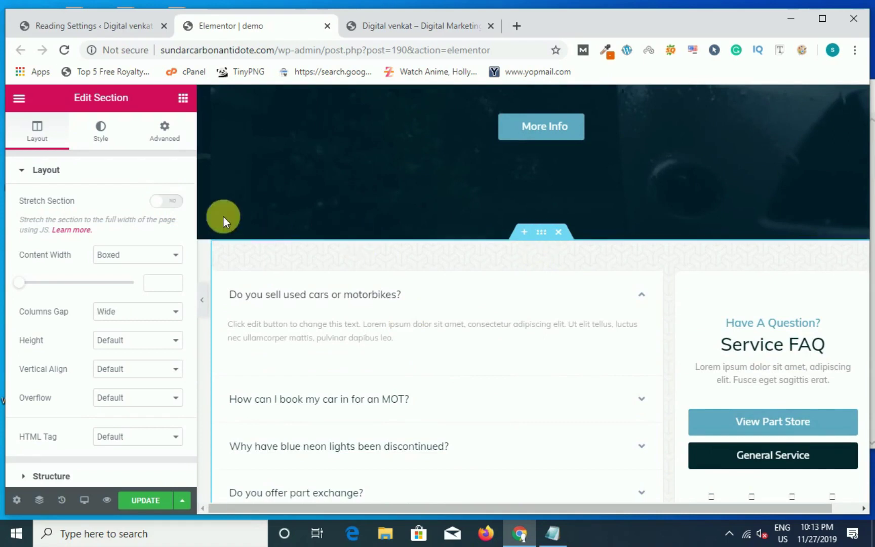
{"action": "left_click", "coordinate": [178, 206]}
{"action": "scroll", "coordinate": [511, 385], "scroll_direction": "down", "scroll_amount": 5}
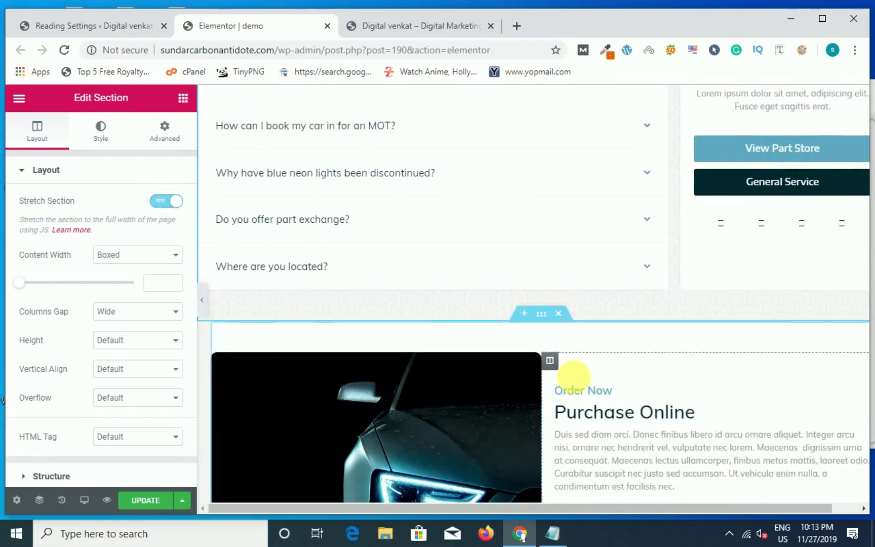
{"action": "left_click", "coordinate": [544, 318]}
{"action": "left_click", "coordinate": [175, 202]}
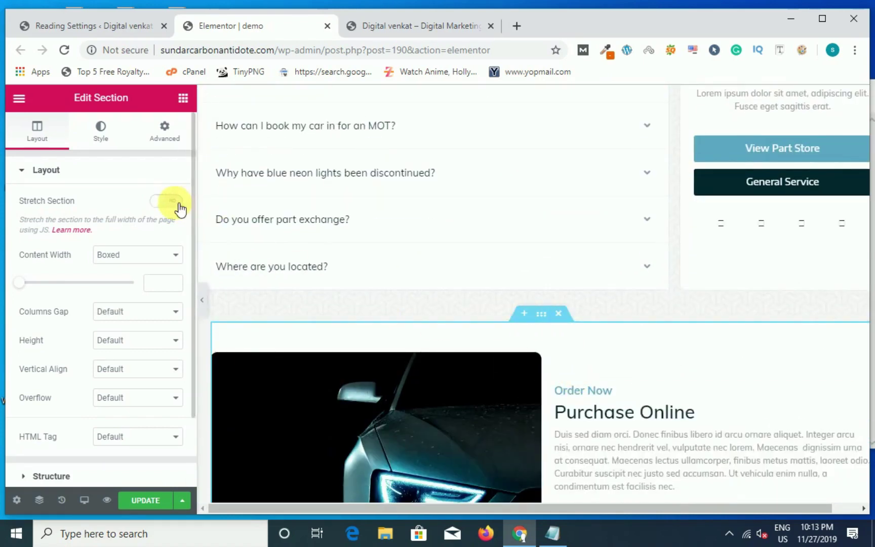
Step: Turn Stretch Section on for the Watch Online section, toggling it off and back on
{"action": "scroll", "coordinate": [556, 398], "scroll_direction": "down", "scroll_amount": 8}
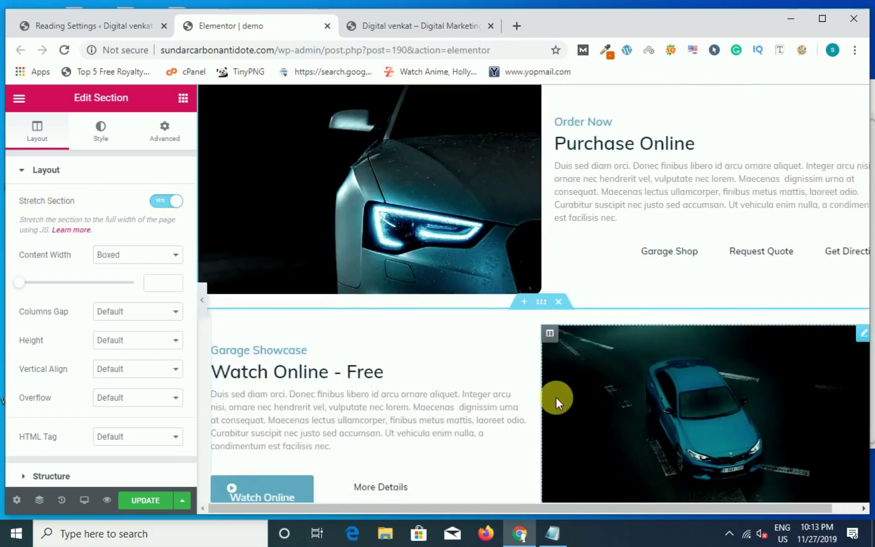
{"action": "scroll", "coordinate": [541, 329], "scroll_direction": "up", "scroll_amount": 3}
{"action": "left_click", "coordinate": [543, 304]}
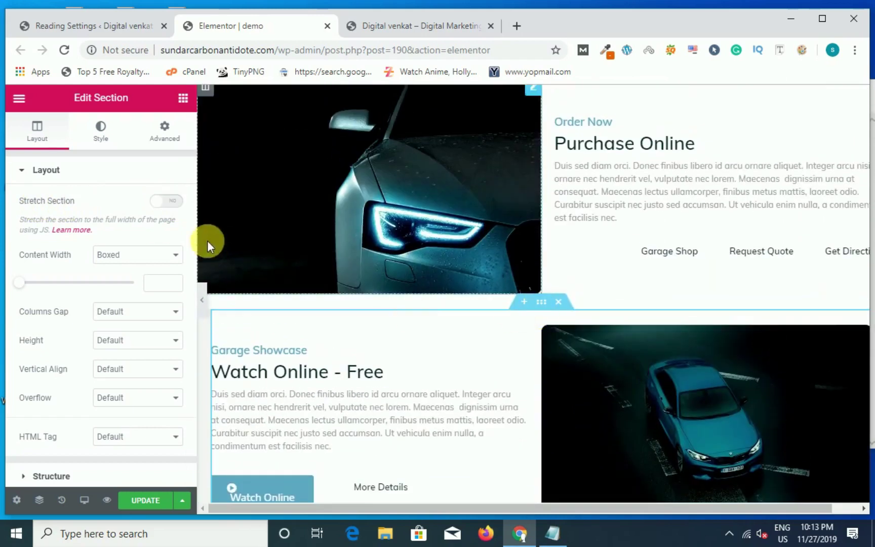
{"action": "left_click", "coordinate": [178, 203]}
{"action": "scroll", "coordinate": [431, 355], "scroll_direction": "down", "scroll_amount": 5}
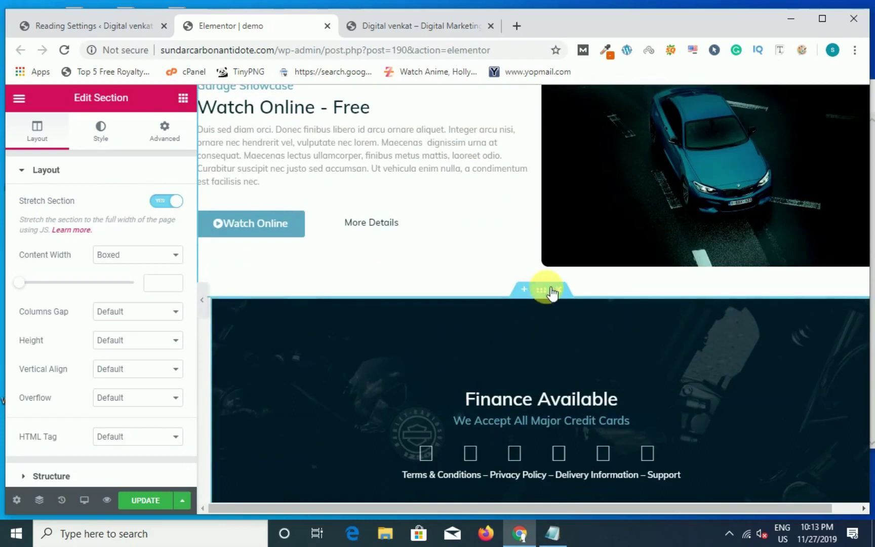
{"action": "left_click", "coordinate": [165, 201]}
{"action": "left_click", "coordinate": [169, 203]}
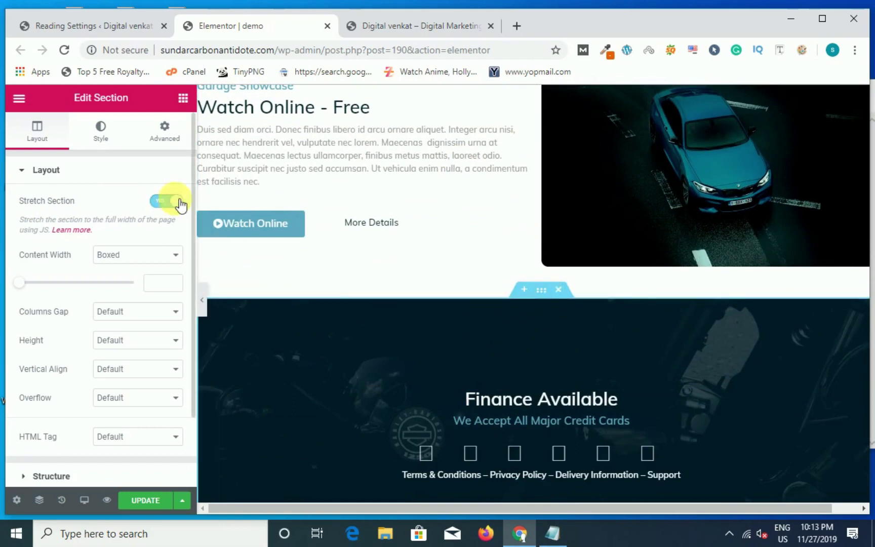
{"action": "scroll", "coordinate": [524, 363], "scroll_direction": "down", "scroll_amount": 7}
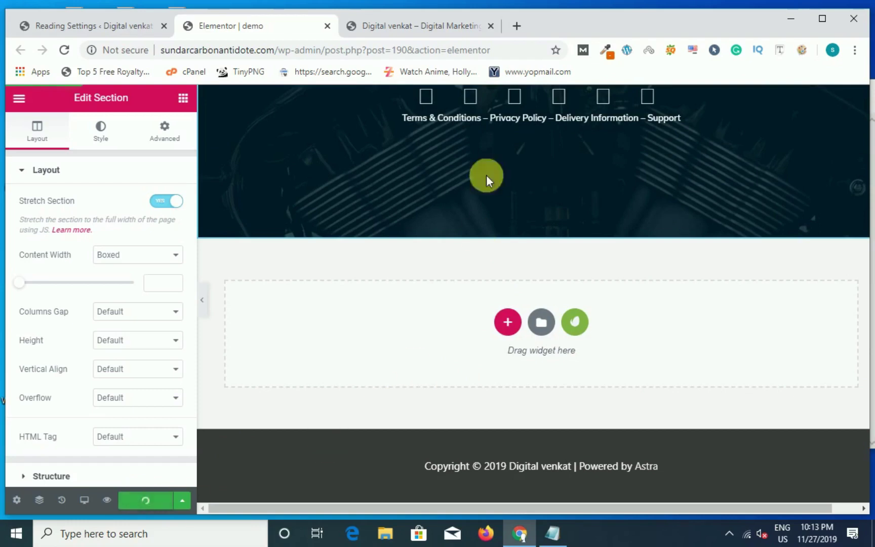
Step: Reload the live Indie Garage homepage, scroll through the updated layout, then go back to Reading Settings
{"action": "left_click", "coordinate": [415, 27]}
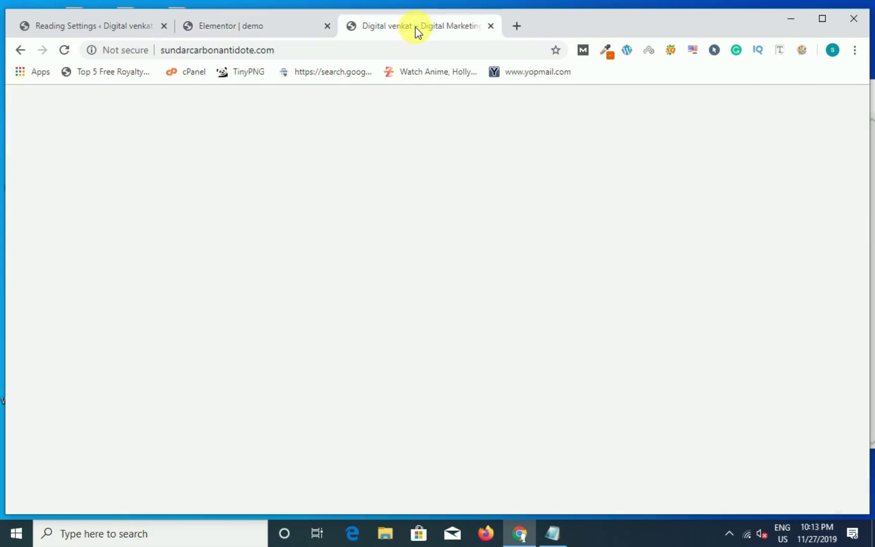
{"action": "left_click", "coordinate": [60, 48]}
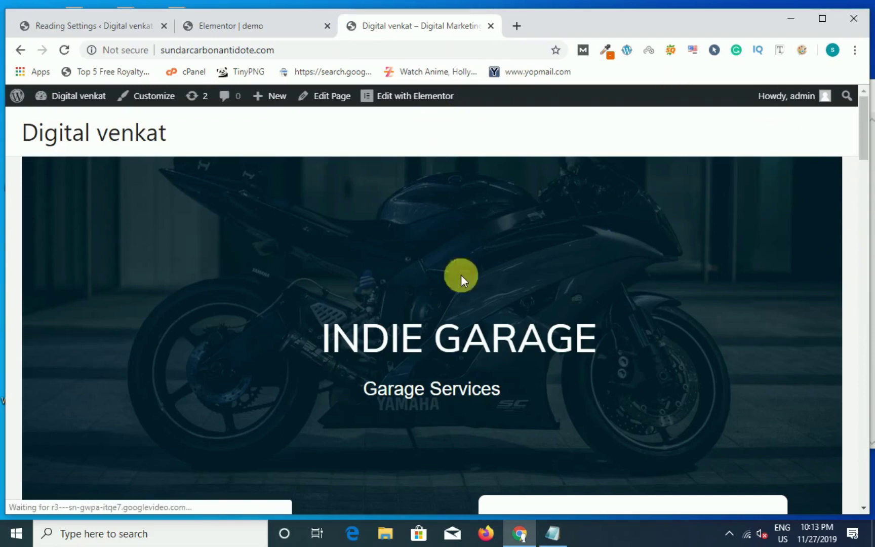
{"action": "scroll", "coordinate": [419, 357], "scroll_direction": "down", "scroll_amount": 12}
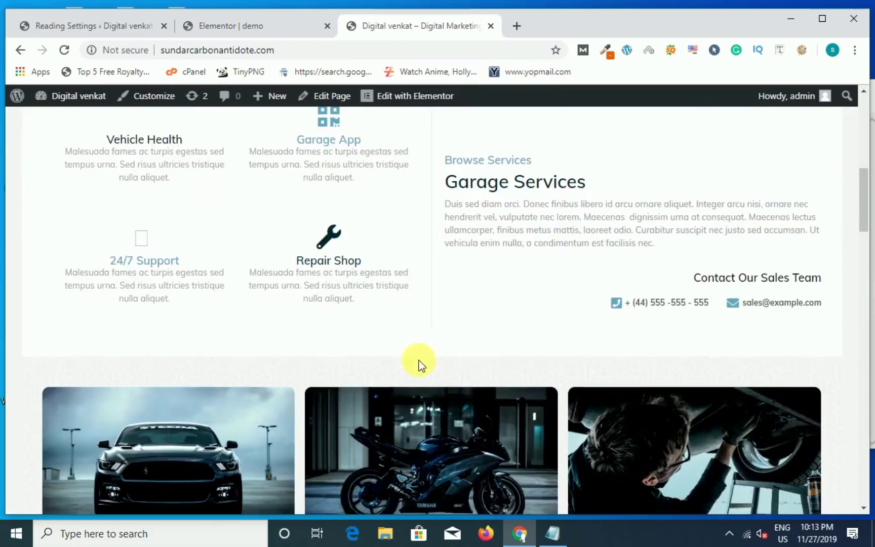
{"action": "scroll", "coordinate": [418, 363], "scroll_direction": "down", "scroll_amount": 15}
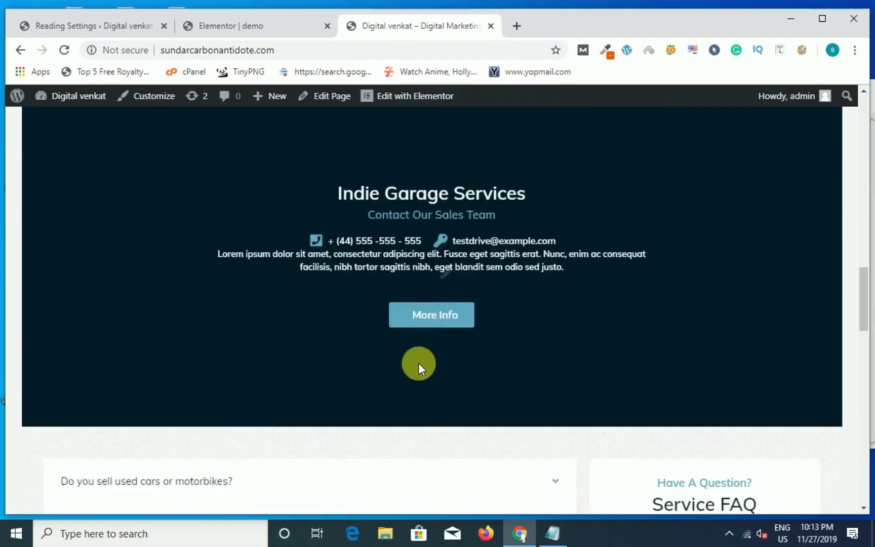
{"action": "scroll", "coordinate": [395, 380], "scroll_direction": "down", "scroll_amount": 15}
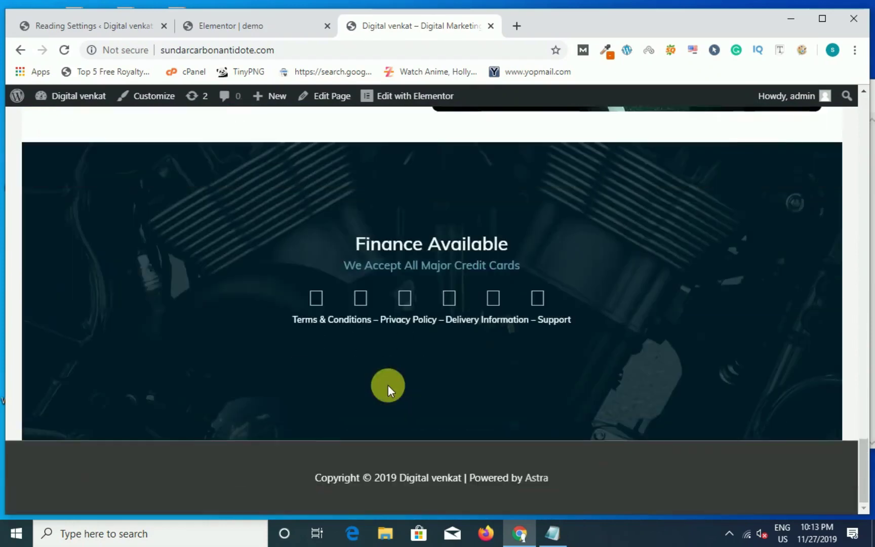
{"action": "scroll", "coordinate": [387, 386], "scroll_direction": "up", "scroll_amount": 10}
{"action": "scroll", "coordinate": [388, 385], "scroll_direction": "up", "scroll_amount": 20}
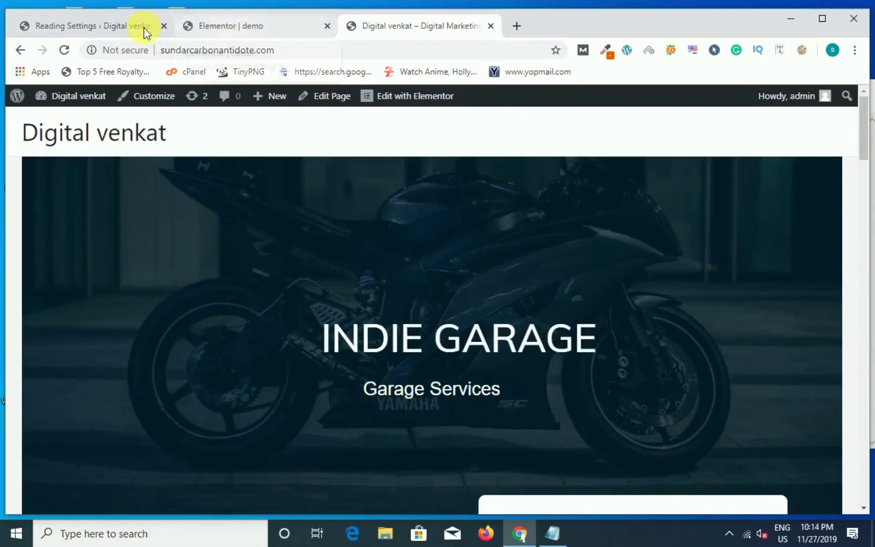
{"action": "left_click", "coordinate": [132, 30]}
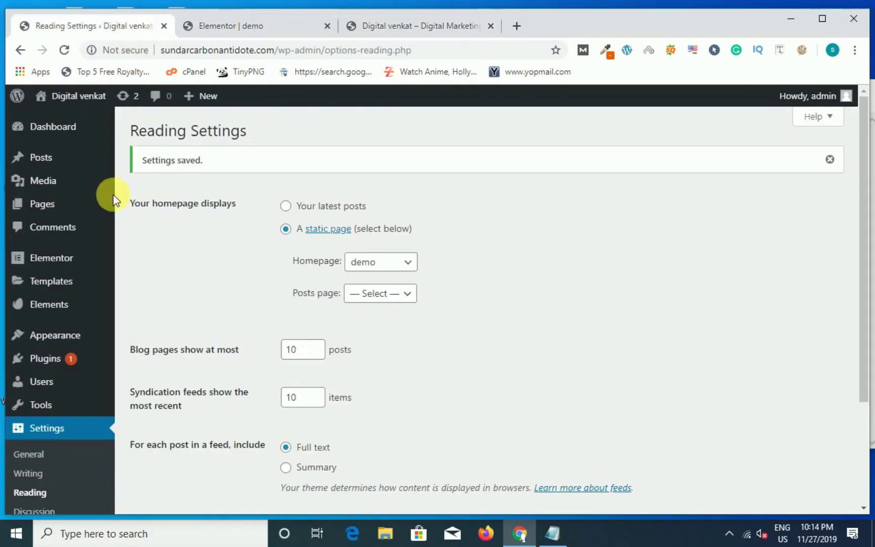
Step: Open the Pages list, then collapse the Elementor panel on demo to widen the preview
{"action": "left_click", "coordinate": [58, 203]}
{"action": "left_click", "coordinate": [250, 27]}
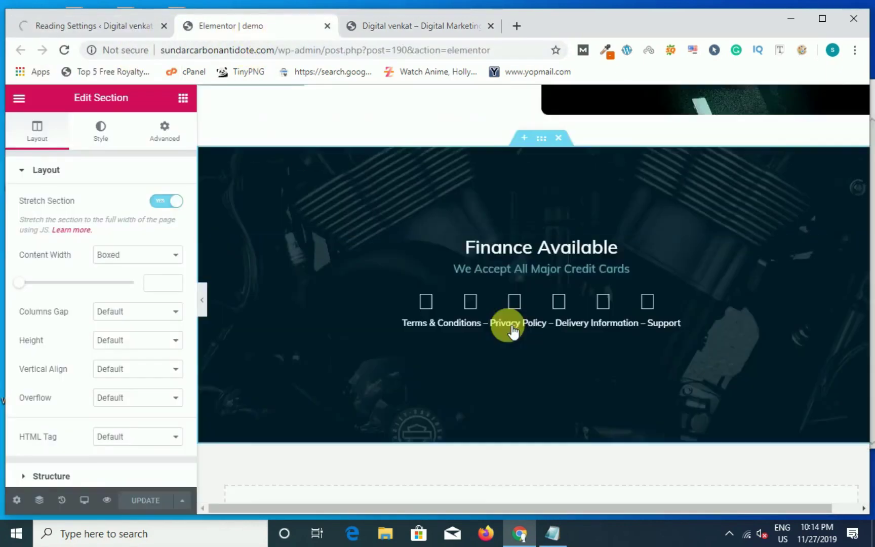
{"action": "scroll", "coordinate": [512, 330], "scroll_direction": "up", "scroll_amount": 5}
{"action": "scroll", "coordinate": [201, 289], "scroll_direction": "up", "scroll_amount": 3}
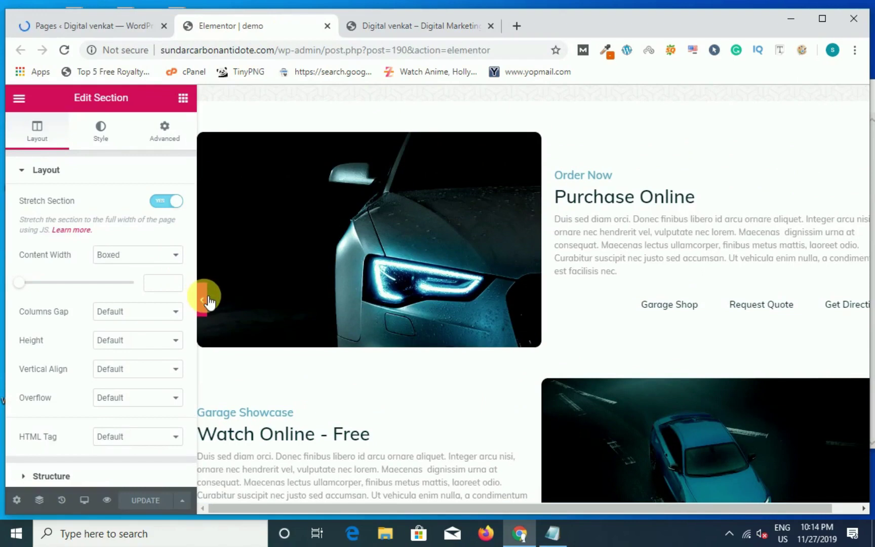
{"action": "left_click", "coordinate": [203, 298]}
{"action": "scroll", "coordinate": [602, 354], "scroll_direction": "up", "scroll_amount": 3}
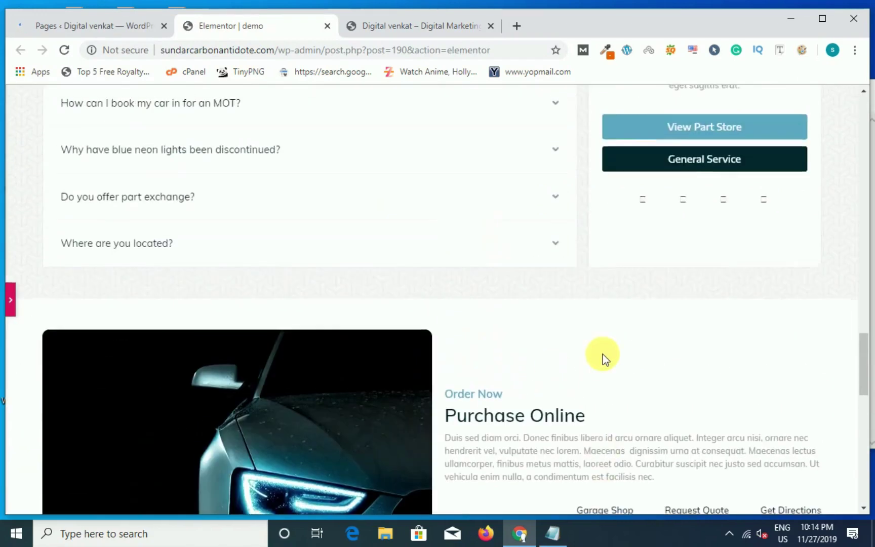
{"action": "scroll", "coordinate": [602, 354], "scroll_direction": "up", "scroll_amount": 10}
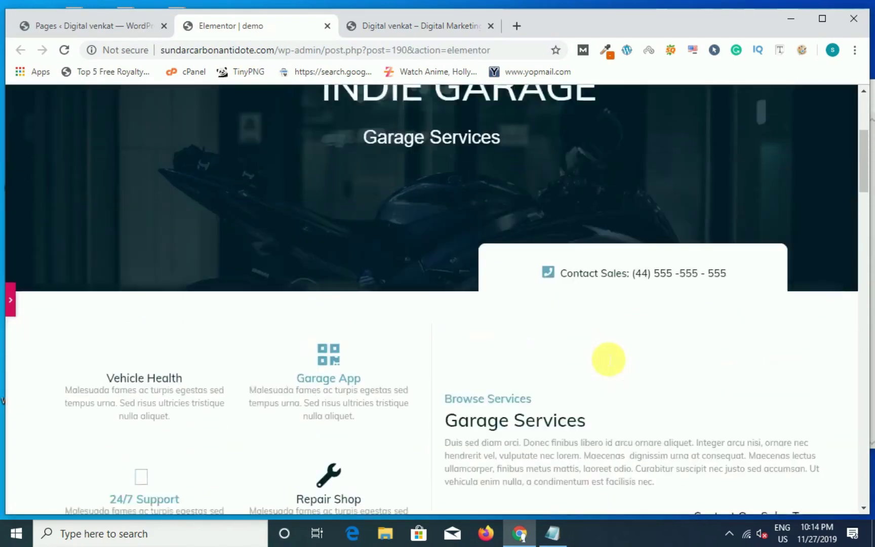
{"action": "scroll", "coordinate": [606, 358], "scroll_direction": "up", "scroll_amount": 4}
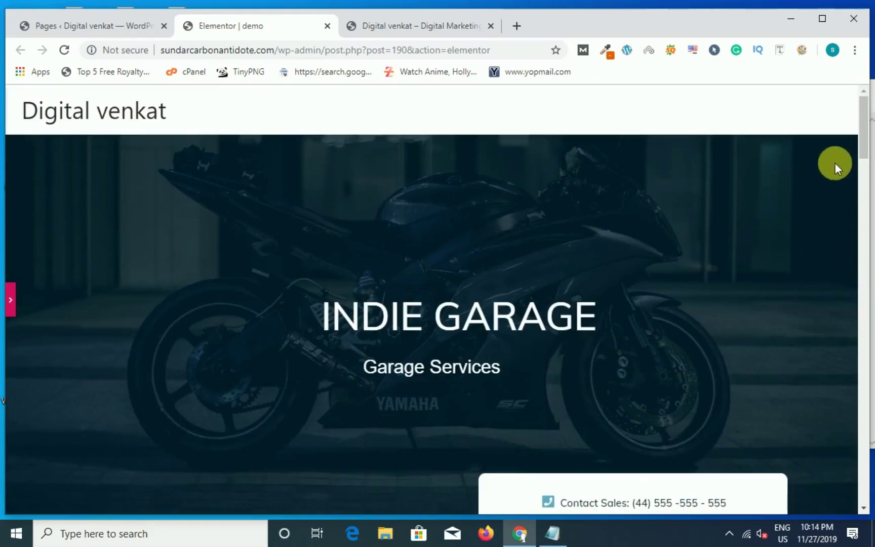
Step: Reload the live front page, then open the demo page's Edit Page screen from the Pages list
{"action": "left_click", "coordinate": [398, 31]}
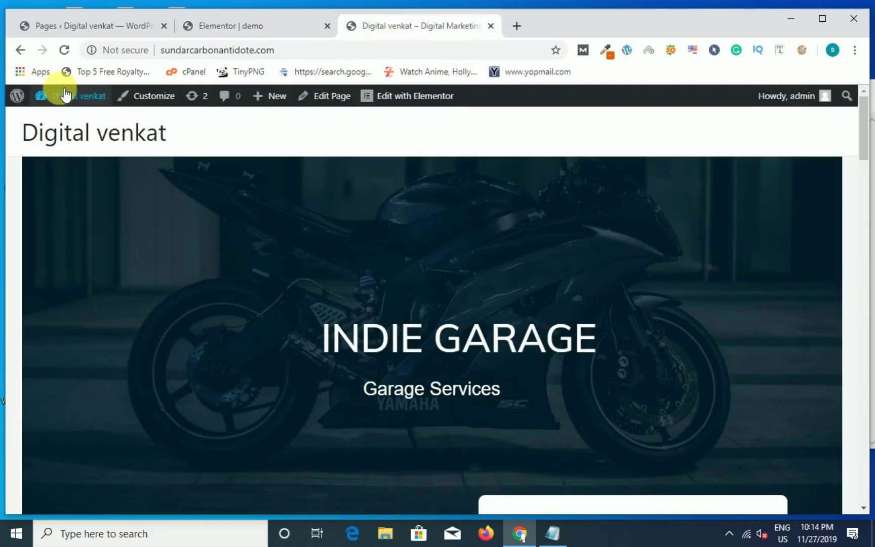
{"action": "left_click", "coordinate": [63, 50]}
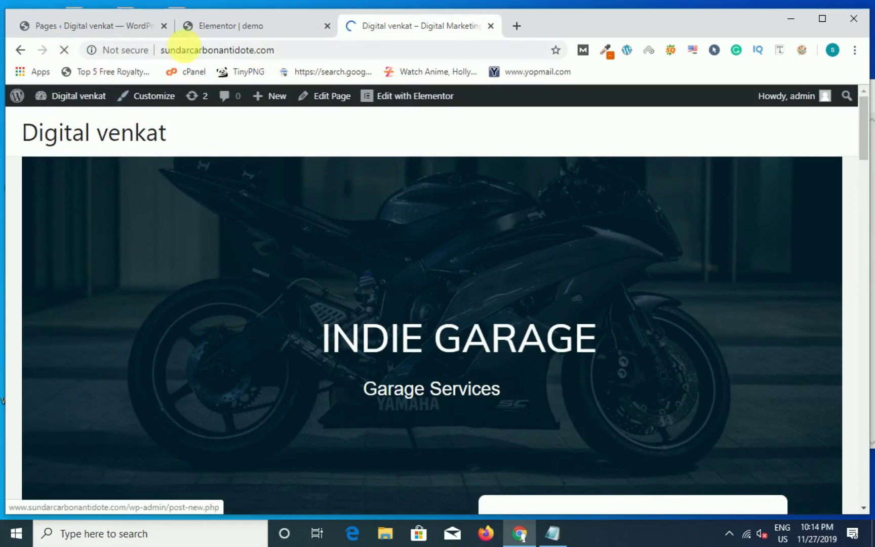
{"action": "left_click", "coordinate": [126, 25]}
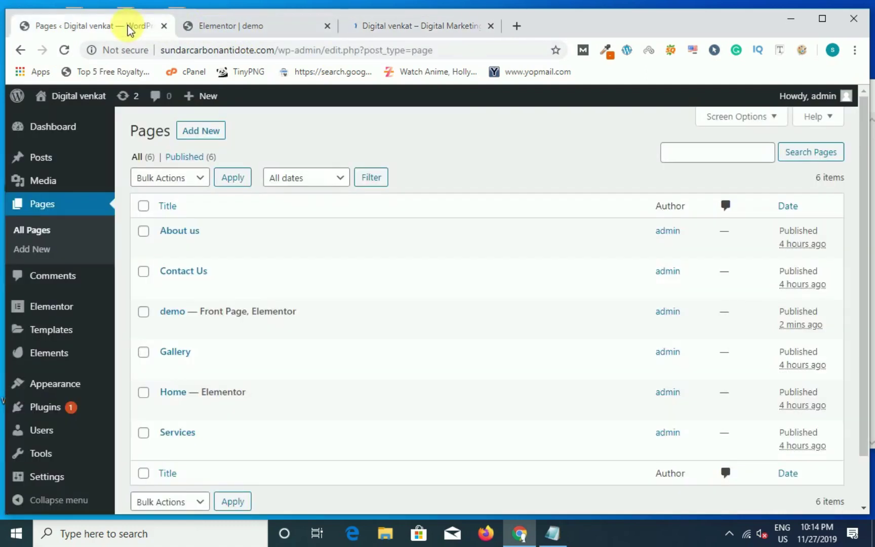
{"action": "left_click", "coordinate": [173, 311]}
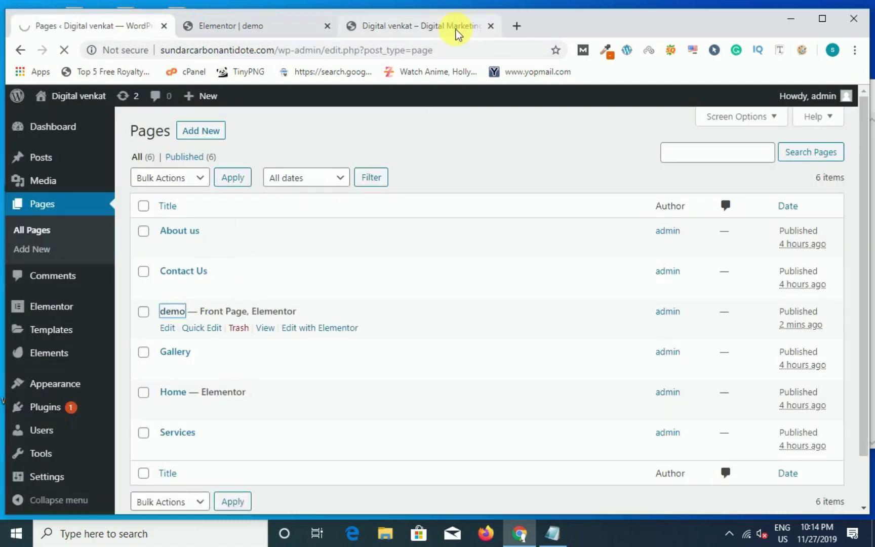
{"action": "left_click", "coordinate": [456, 29]}
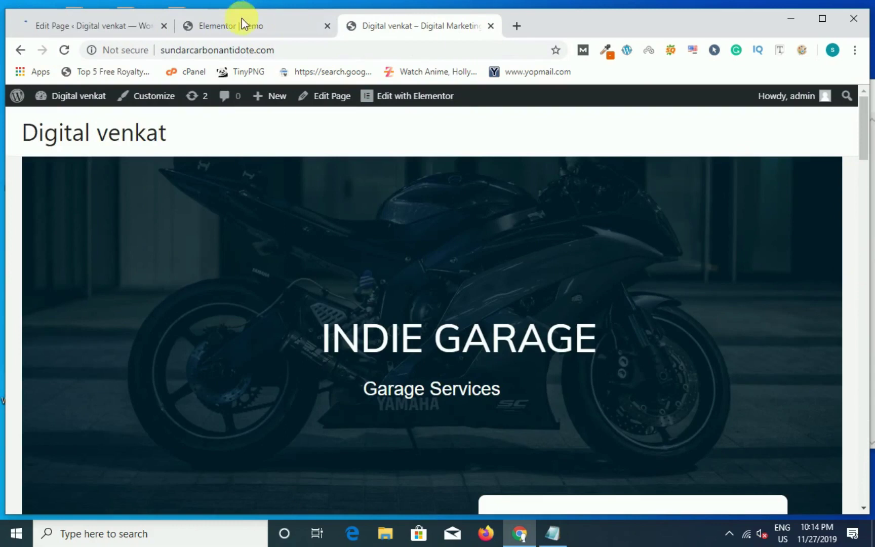
{"action": "left_click", "coordinate": [84, 23]}
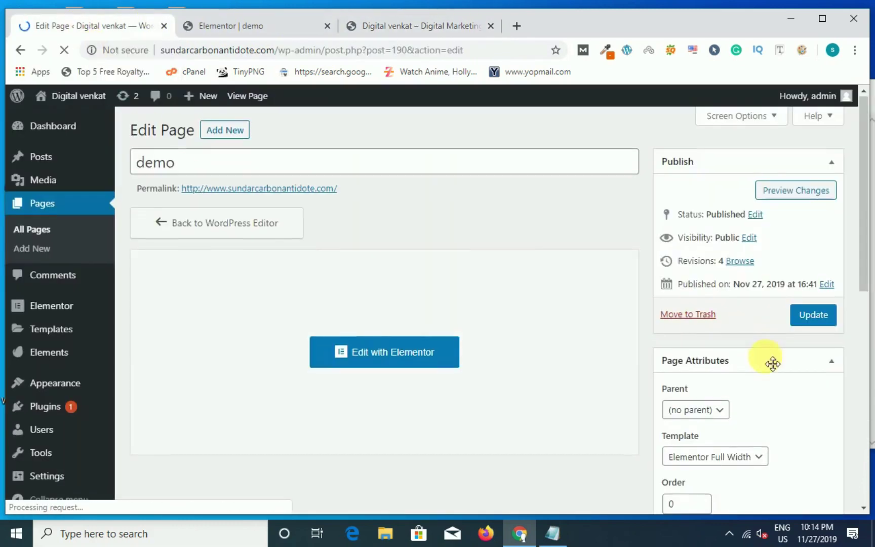
Step: Switch the demo page's template to Elementor Canvas and update the page
{"action": "scroll", "coordinate": [760, 362], "scroll_direction": "down", "scroll_amount": 3}
{"action": "left_click", "coordinate": [742, 320]}
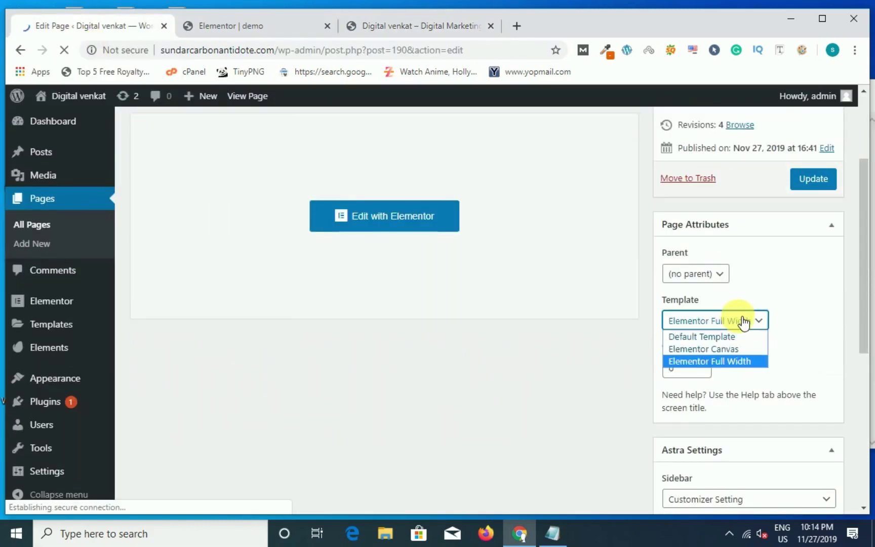
{"action": "left_click", "coordinate": [729, 349]}
{"action": "left_click", "coordinate": [816, 182]}
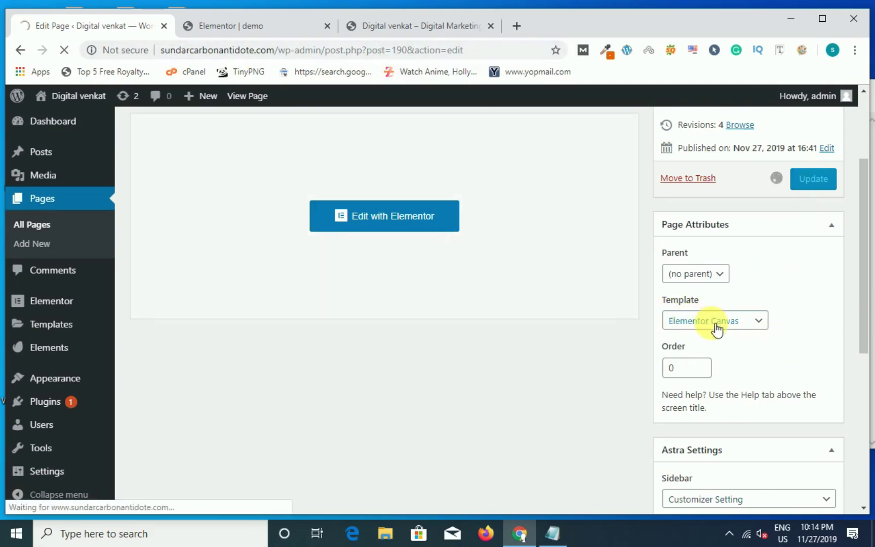
Step: Reload the live front page to check the Elementor Canvas result
{"action": "left_click", "coordinate": [419, 34]}
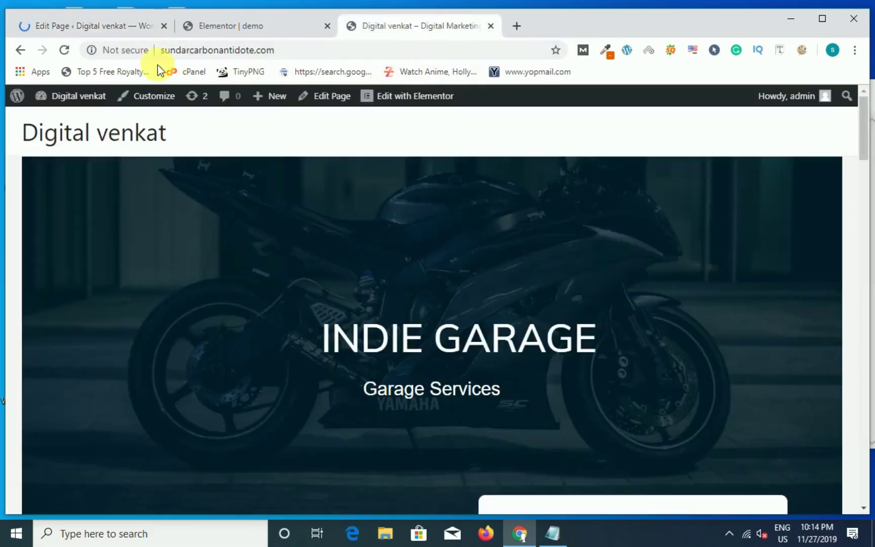
{"action": "left_click", "coordinate": [63, 49]}
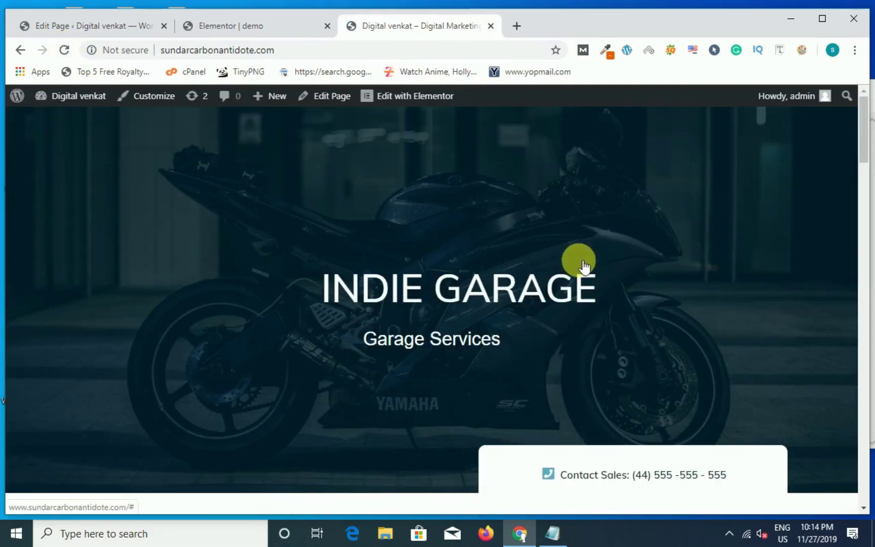
{"action": "scroll", "coordinate": [538, 327], "scroll_direction": "down", "scroll_amount": 10}
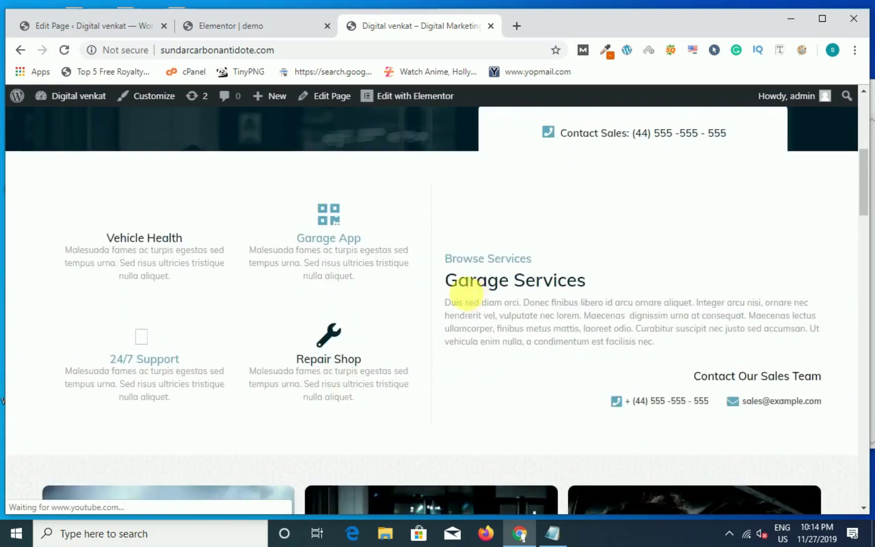
{"action": "scroll", "coordinate": [465, 297], "scroll_direction": "up", "scroll_amount": 6}
{"action": "scroll", "coordinate": [465, 296], "scroll_direction": "up", "scroll_amount": 5}
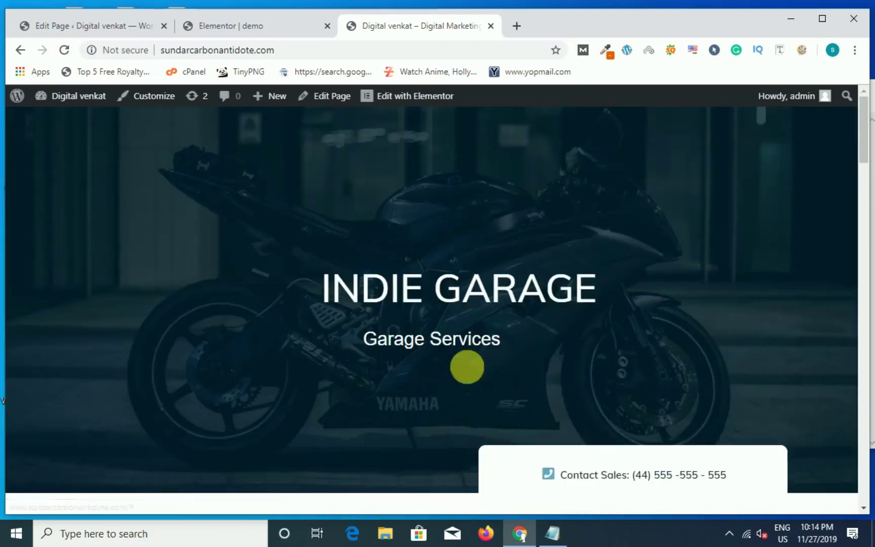
Step: Set the demo page's template back to Elementor Full Width and update it
{"action": "left_click", "coordinate": [91, 22]}
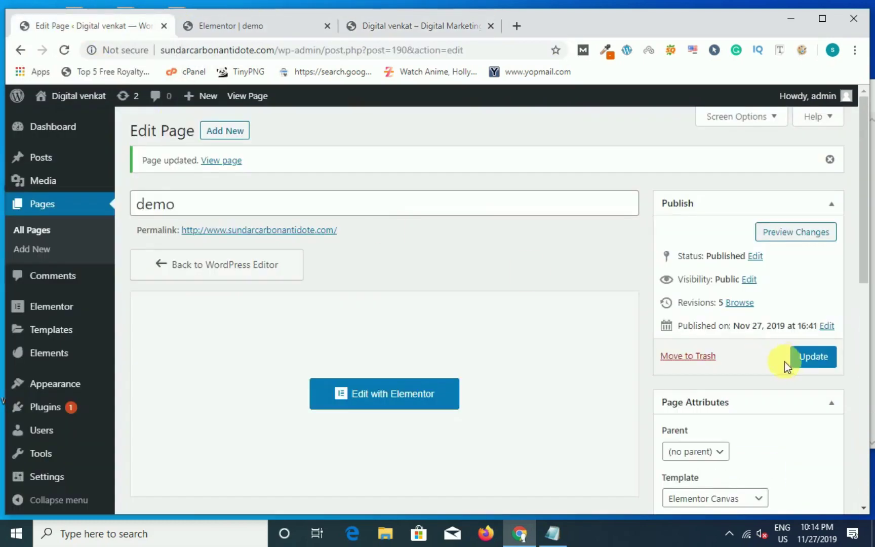
{"action": "scroll", "coordinate": [783, 362], "scroll_direction": "down", "scroll_amount": 7}
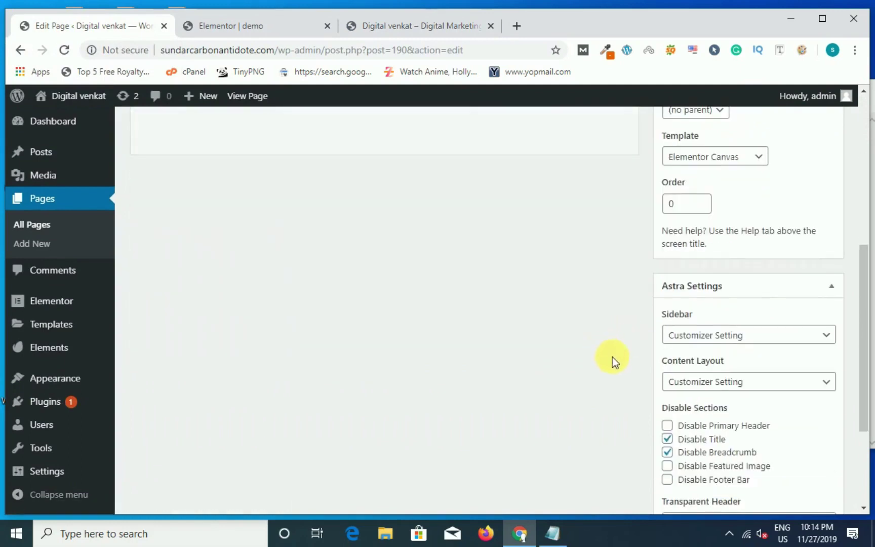
{"action": "scroll", "coordinate": [619, 364], "scroll_direction": "up", "scroll_amount": 4}
{"action": "left_click", "coordinate": [688, 361]}
{"action": "left_click", "coordinate": [695, 401]}
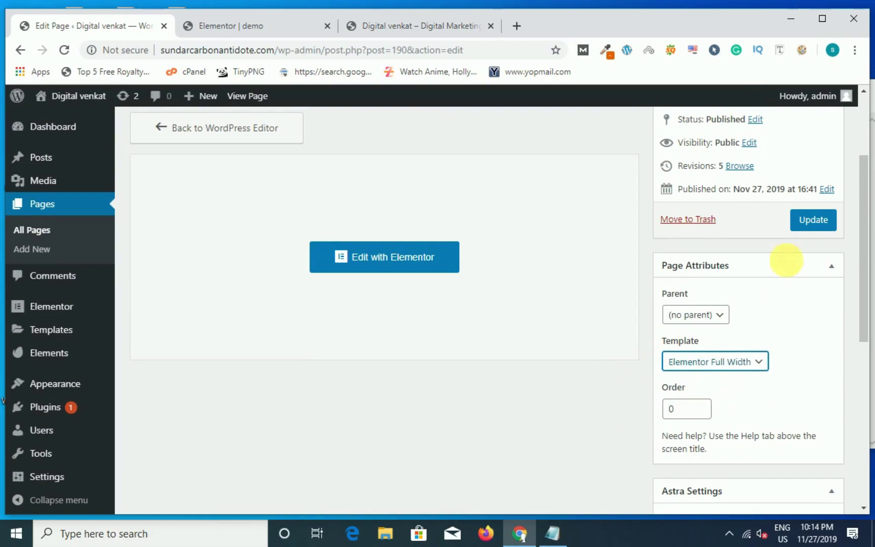
{"action": "left_click", "coordinate": [807, 228]}
Step: Glance at the live front page and the demo page in the Elementor editor
{"action": "left_click", "coordinate": [375, 27]}
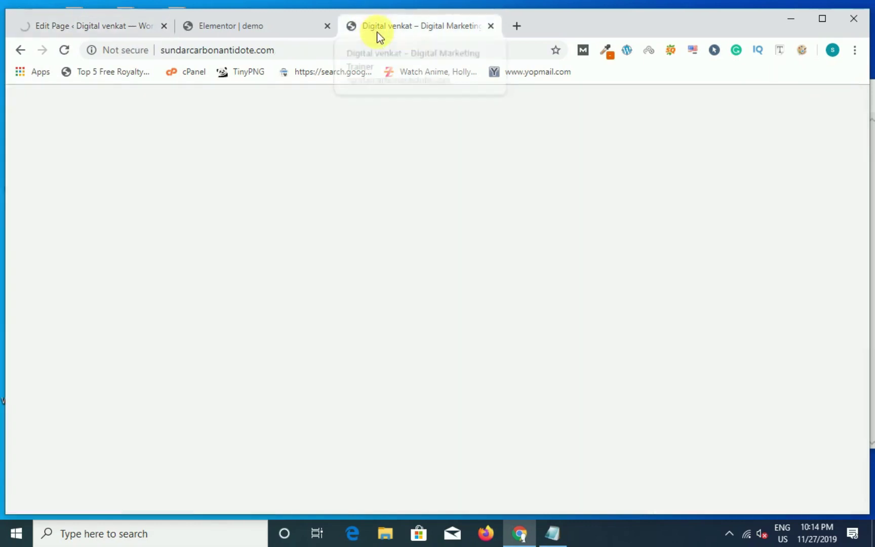
{"action": "left_click", "coordinate": [207, 26]}
{"action": "scroll", "coordinate": [557, 251], "scroll_direction": "down", "scroll_amount": 5}
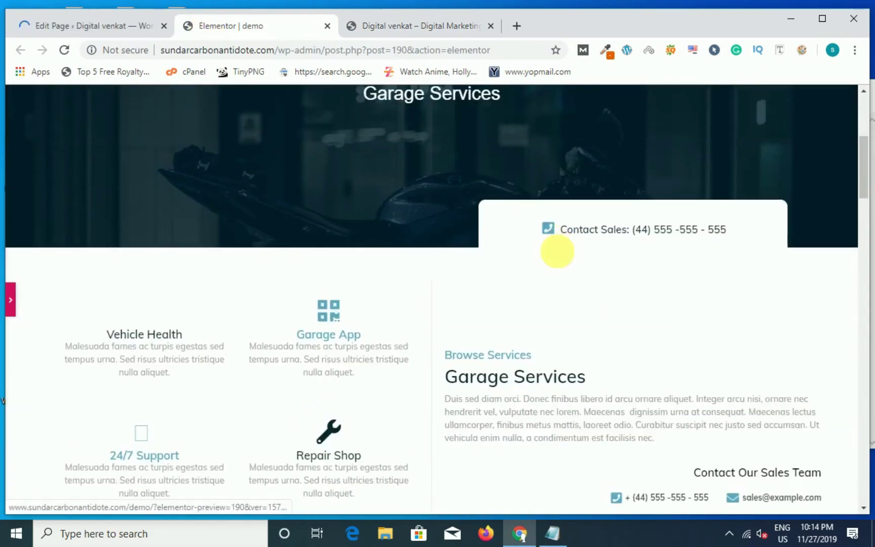
{"action": "scroll", "coordinate": [256, 173], "scroll_direction": "up", "scroll_amount": 5}
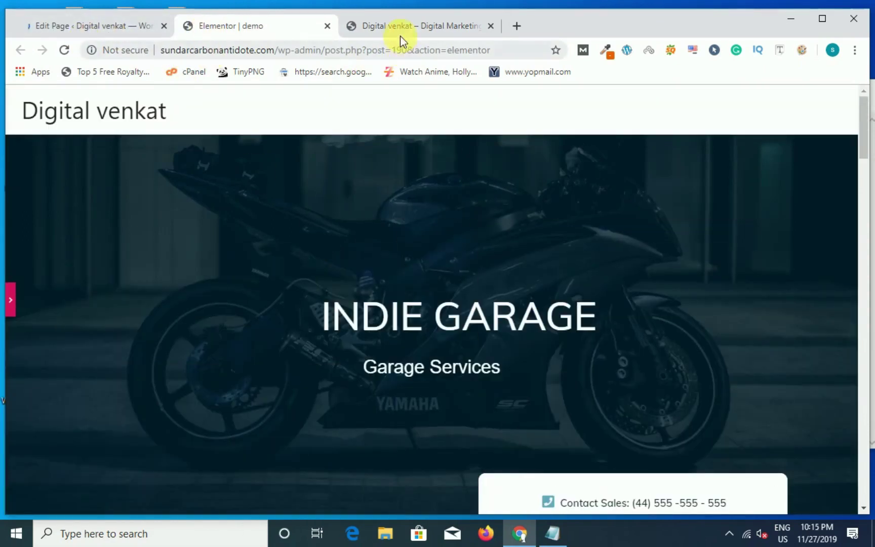
Step: Reload the live Digital venkat homepage, review it, and return to the Elementor editor
{"action": "left_click", "coordinate": [400, 30]}
{"action": "left_click", "coordinate": [64, 50]}
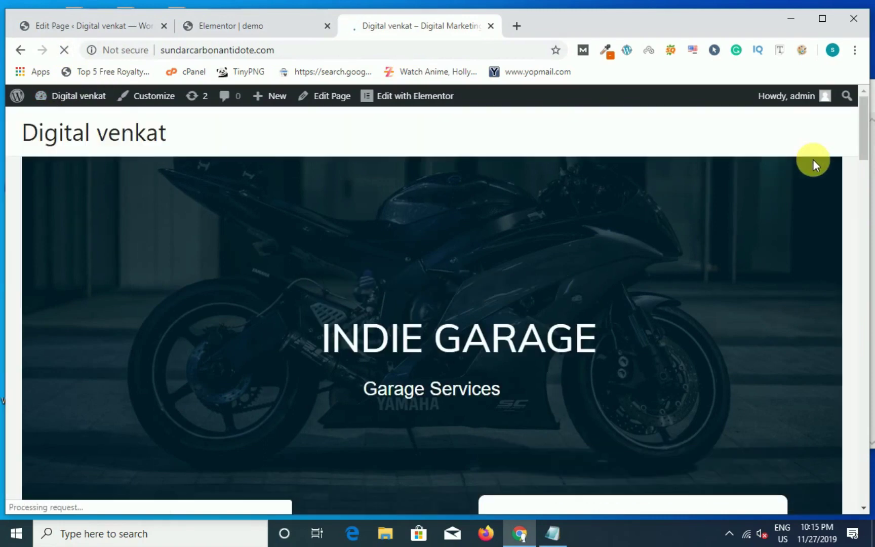
{"action": "scroll", "coordinate": [238, 266], "scroll_direction": "down", "scroll_amount": 6}
{"action": "scroll", "coordinate": [237, 274], "scroll_direction": "down", "scroll_amount": 20}
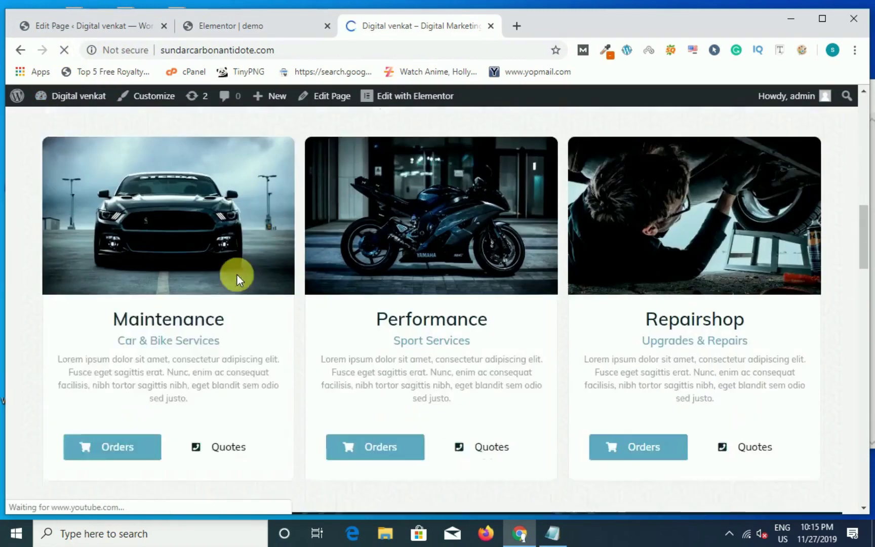
{"action": "scroll", "coordinate": [242, 280], "scroll_direction": "up", "scroll_amount": 10}
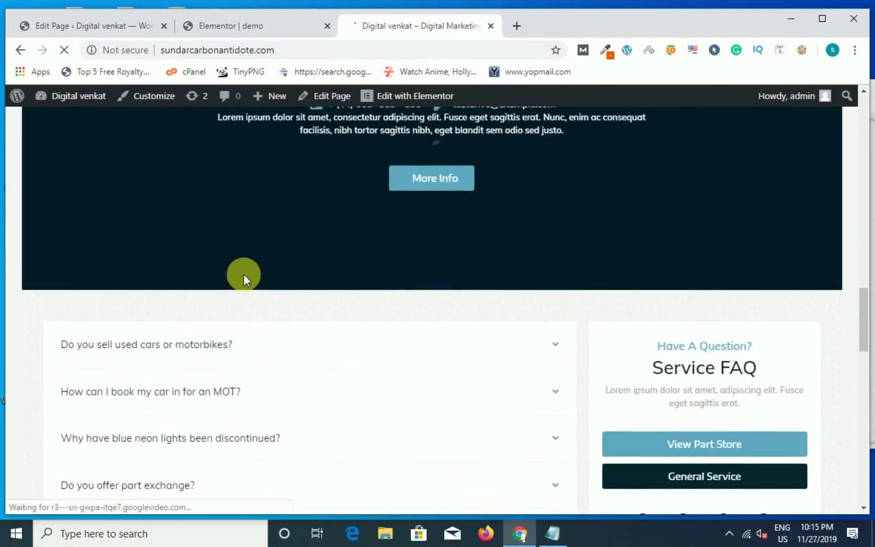
{"action": "scroll", "coordinate": [506, 339], "scroll_direction": "up", "scroll_amount": 6}
{"action": "scroll", "coordinate": [484, 323], "scroll_direction": "up", "scroll_amount": 8}
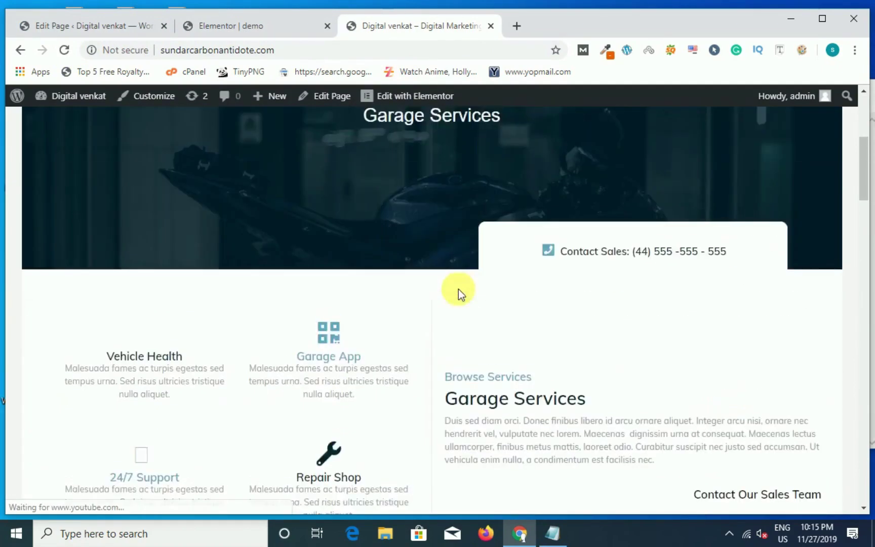
{"action": "left_click_drag", "start_coordinate": [319, 264], "coordinate": [518, 244]}
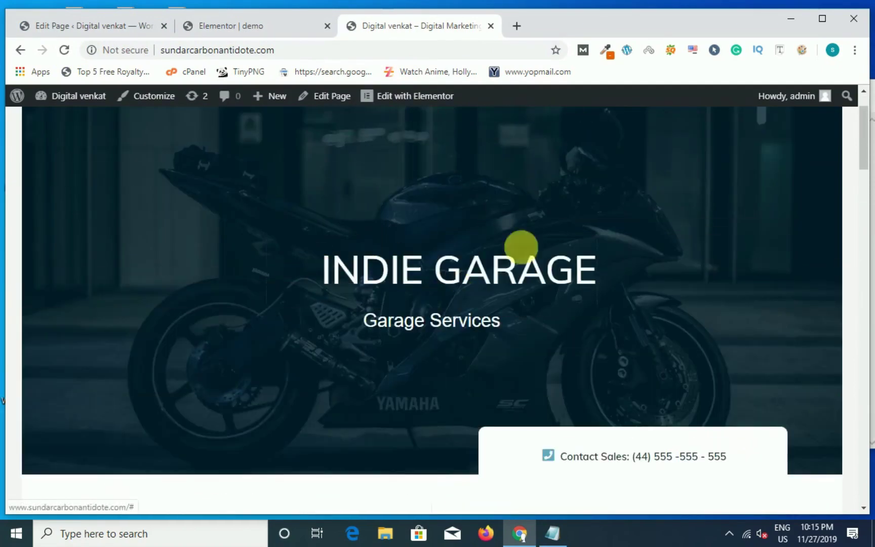
{"action": "left_click", "coordinate": [266, 34]}
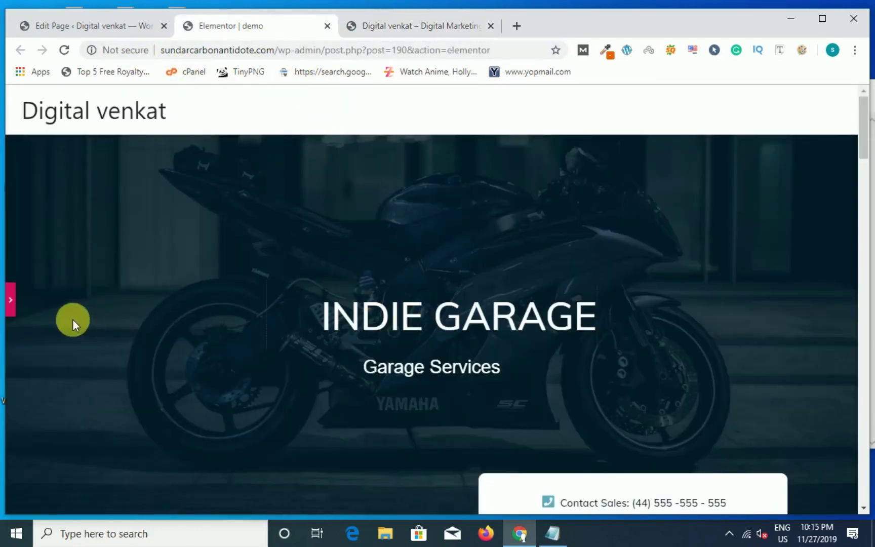
Step: Change the hero's INDIE GARAGE Icon List text to 'Digital Venkat'
{"action": "left_click", "coordinate": [132, 358]}
{"action": "left_click", "coordinate": [516, 319]}
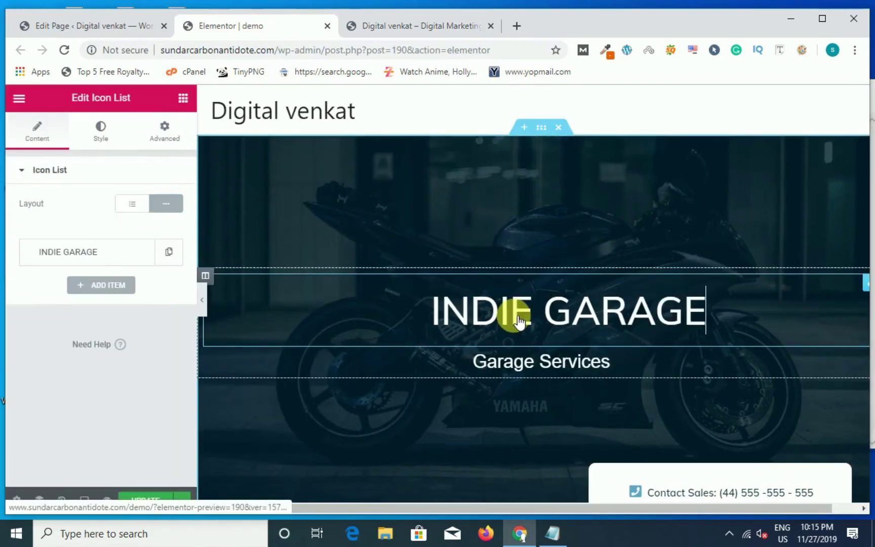
{"action": "left_click", "coordinate": [107, 258]}
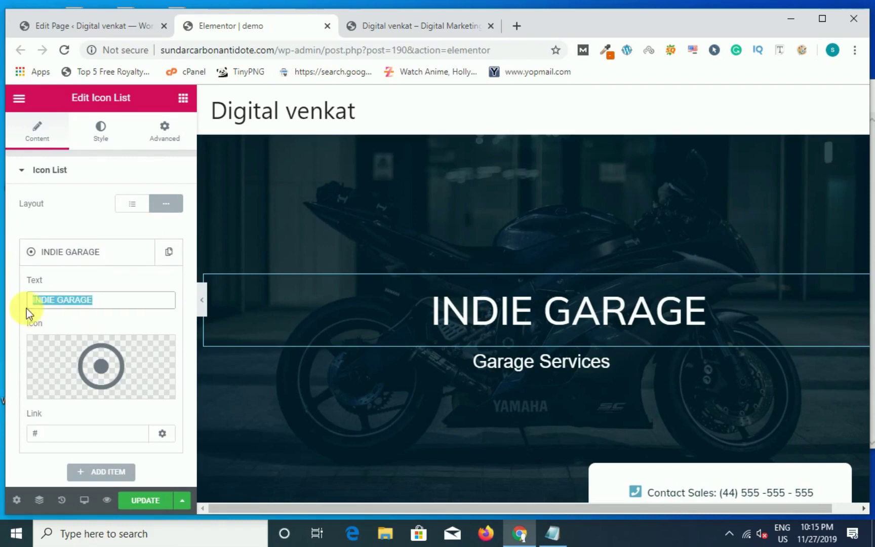
{"action": "type", "text": "Digital Venkat"}
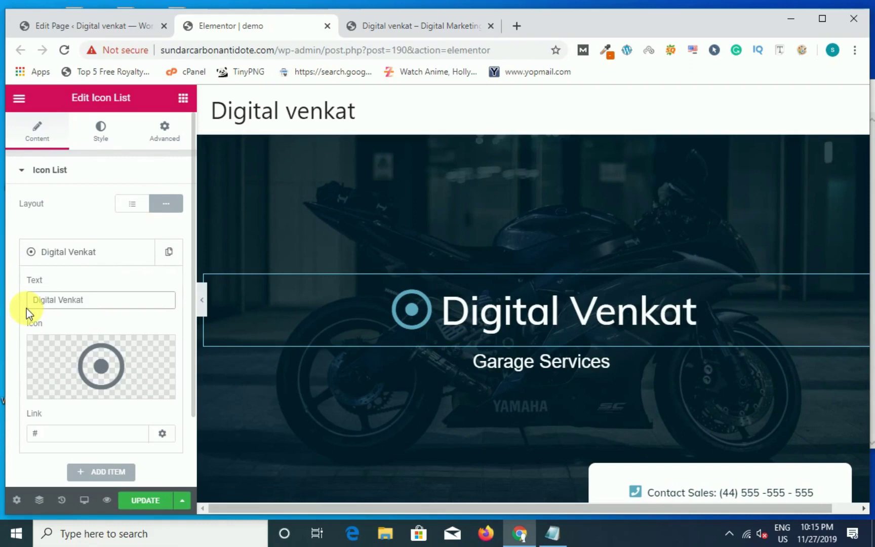
Step: Replace 'Garage' in the subtitle heading so it reads 'Digital Marketing Services'
{"action": "left_click", "coordinate": [544, 371]}
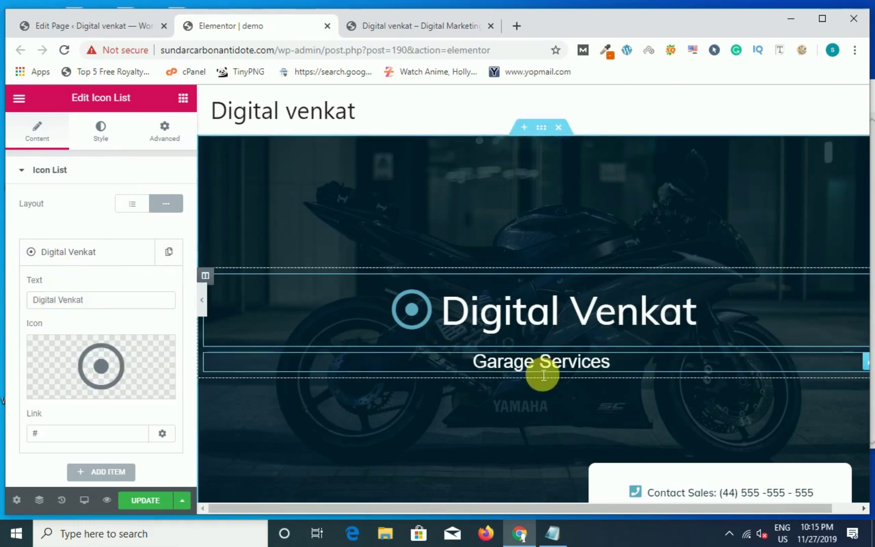
{"action": "left_click_drag", "start_coordinate": [542, 375], "coordinate": [487, 372]}
{"action": "left_click_drag", "start_coordinate": [57, 225], "coordinate": [11, 225]}
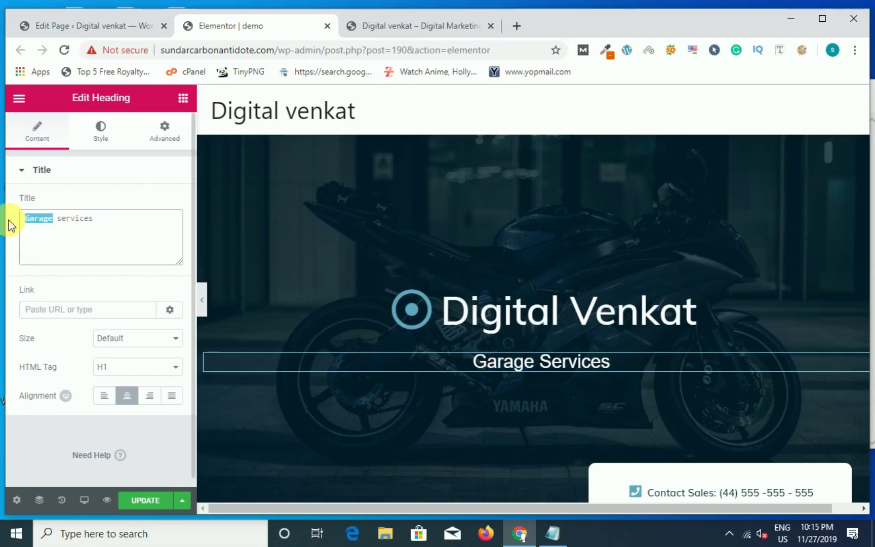
{"action": "type", "text": "Digita"}
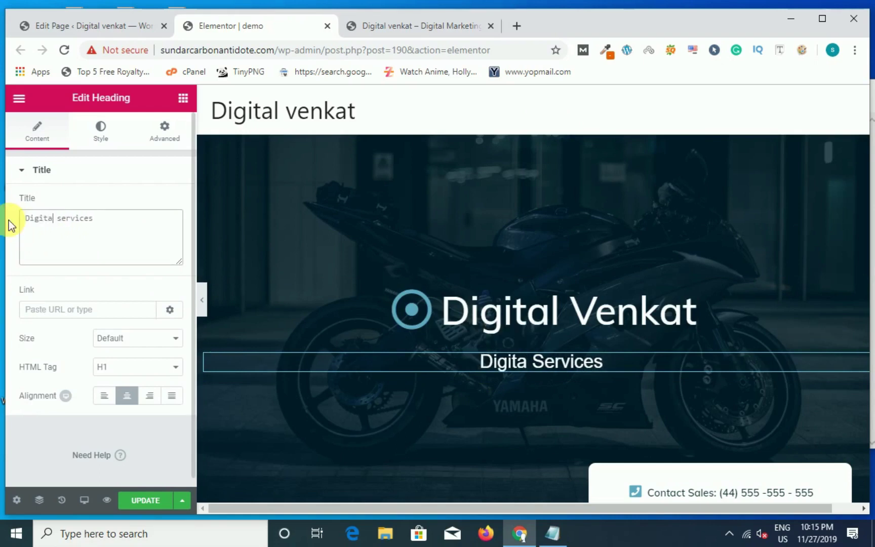
{"action": "type", "text": "l Marketi"}
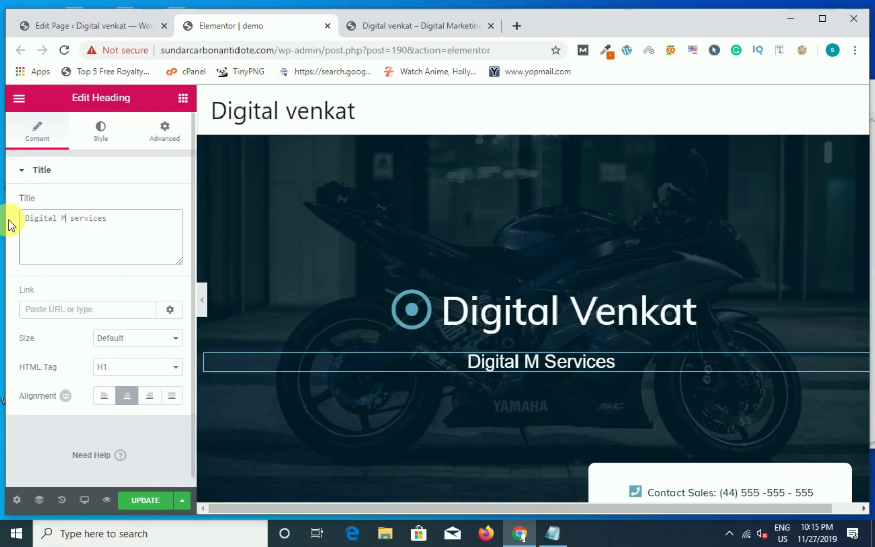
{"action": "type", "text": "ng"}
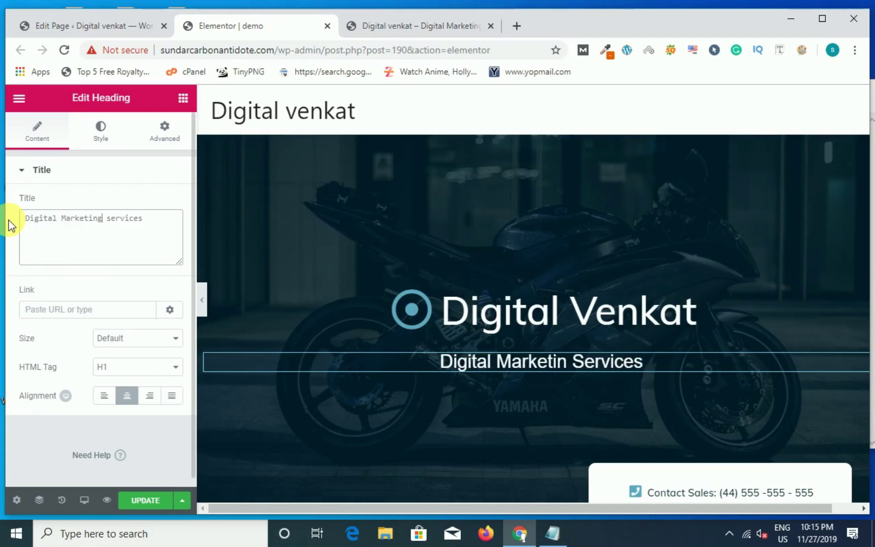
{"action": "scroll", "coordinate": [531, 399], "scroll_direction": "down", "scroll_amount": 5}
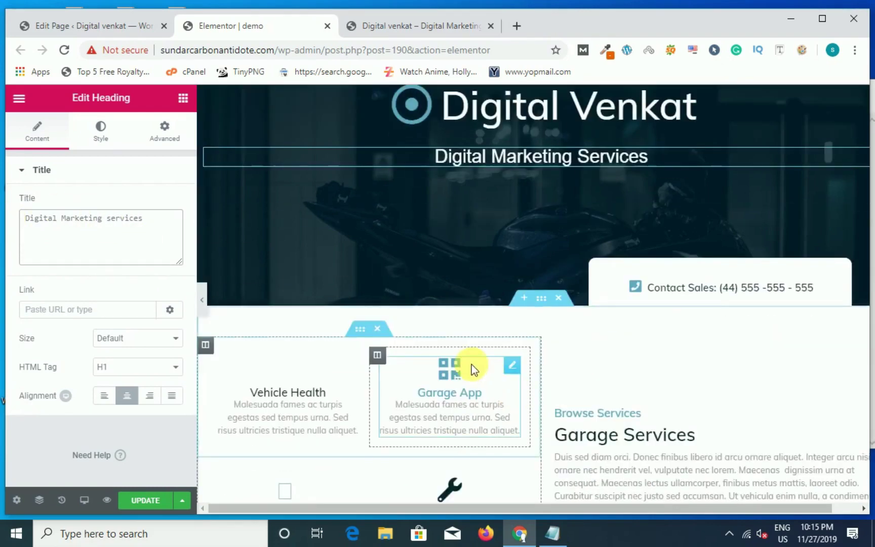
{"action": "scroll", "coordinate": [595, 367], "scroll_direction": "up", "scroll_amount": 2}
Step: Replace the old phone number in the Contact Sales bar's text with a new number
{"action": "left_click", "coordinate": [764, 292]}
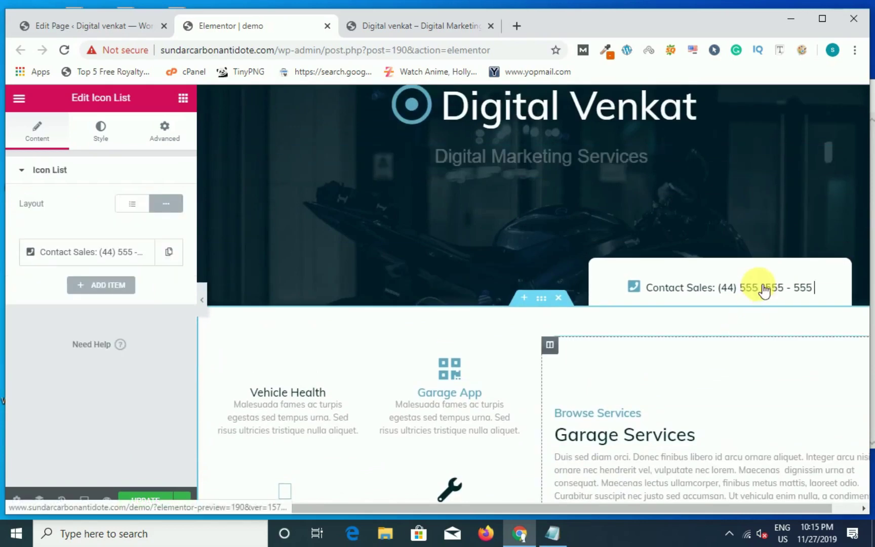
{"action": "left_click", "coordinate": [105, 250]}
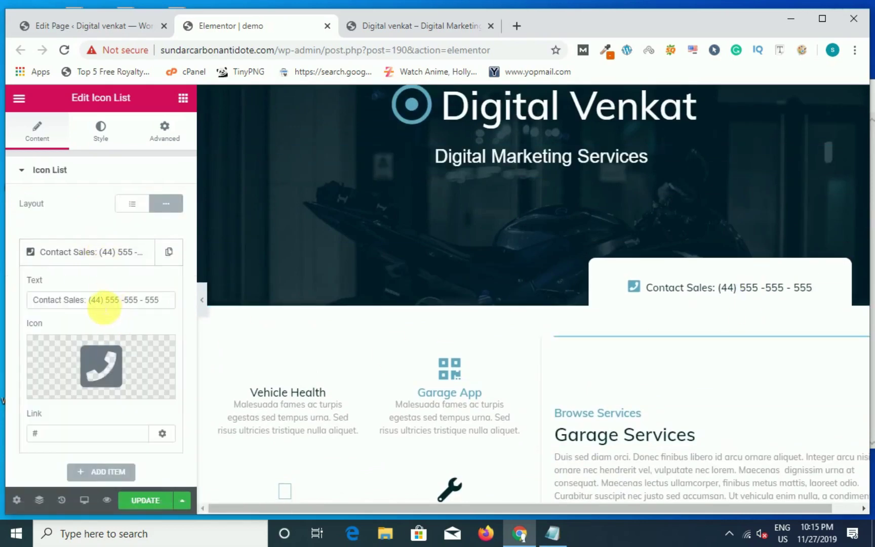
{"action": "left_click_drag", "start_coordinate": [89, 300], "coordinate": [168, 312]}
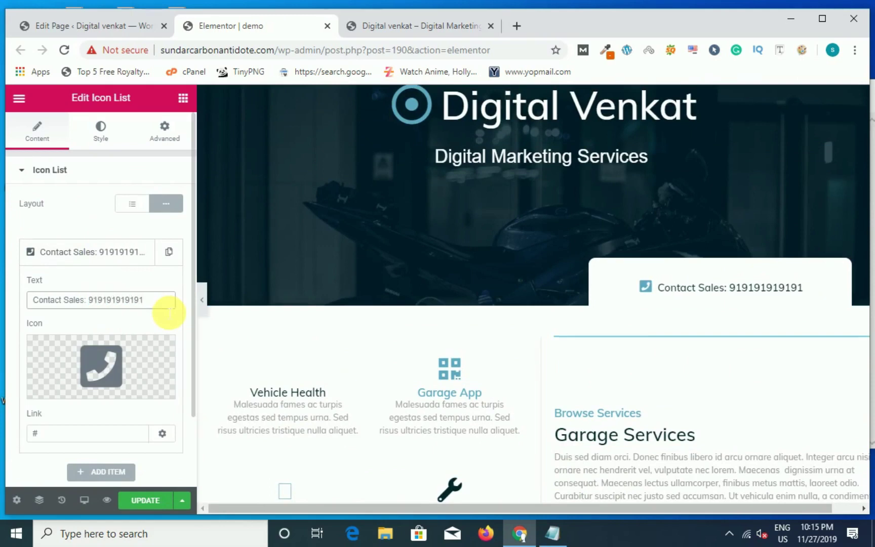
{"action": "scroll", "coordinate": [307, 420], "scroll_direction": "down", "scroll_amount": 3}
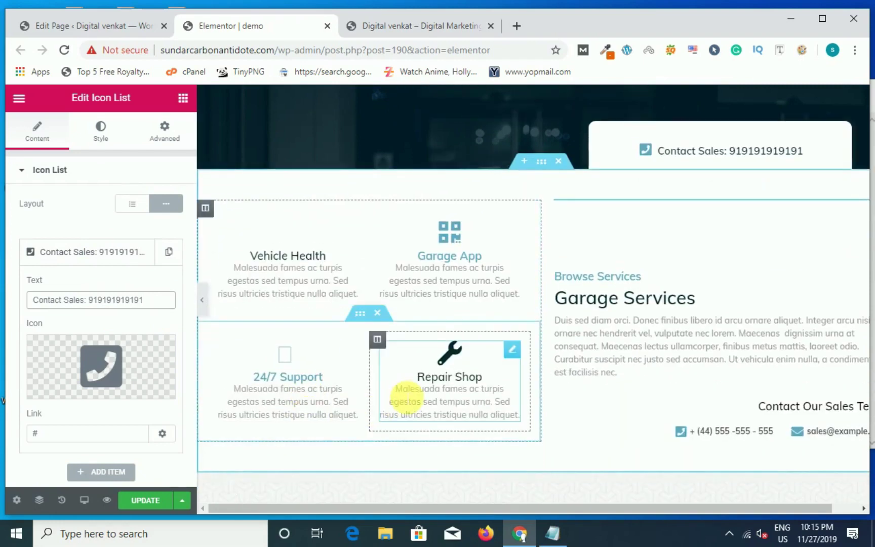
Step: Inspect the Garage App, Vehicle Health, 24/7 Support and Repair Shop service boxes
{"action": "left_click", "coordinate": [450, 261]}
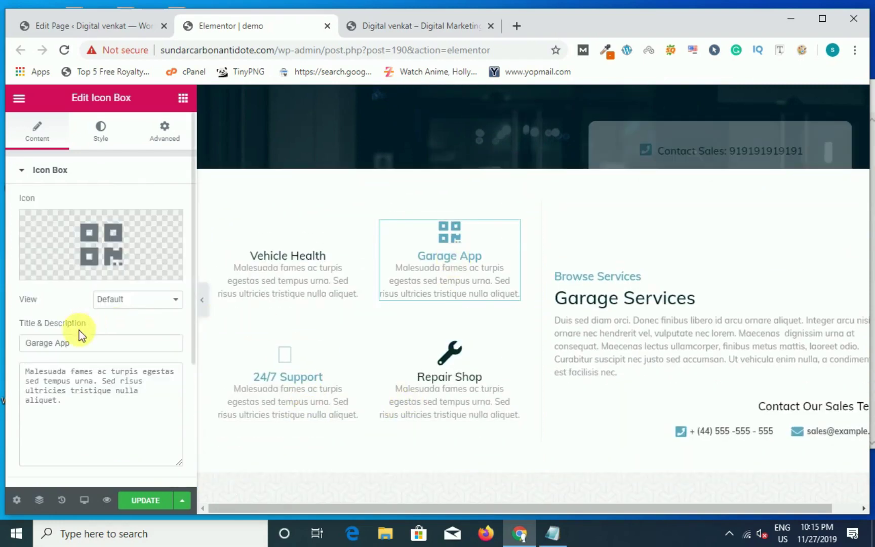
{"action": "left_click_drag", "start_coordinate": [87, 343], "coordinate": [25, 349]}
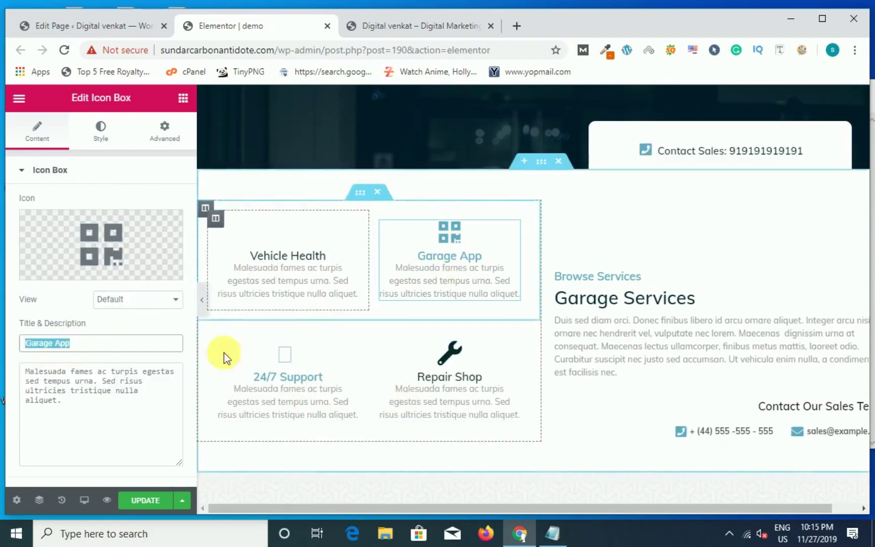
{"action": "left_click", "coordinate": [292, 269]}
{"action": "left_click_drag", "start_coordinate": [111, 343], "coordinate": [17, 349]}
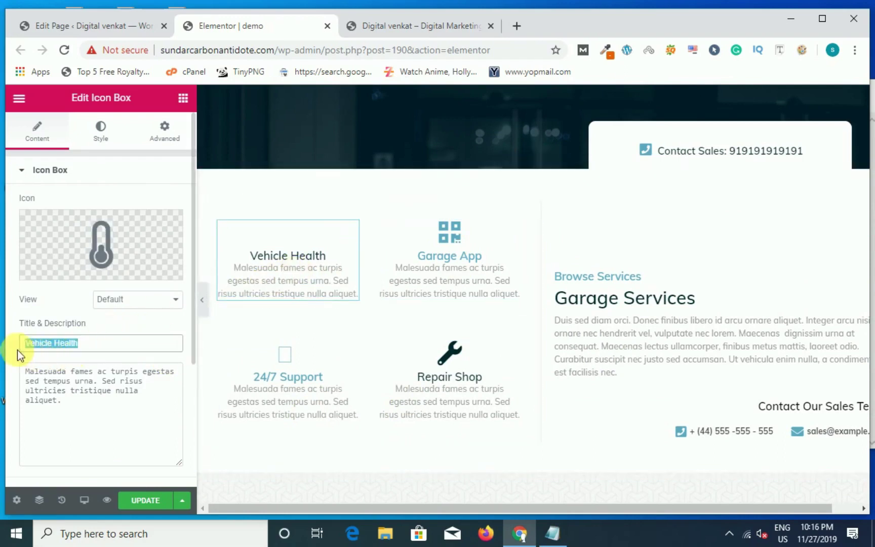
{"action": "mouse_move", "coordinate": [109, 236]}
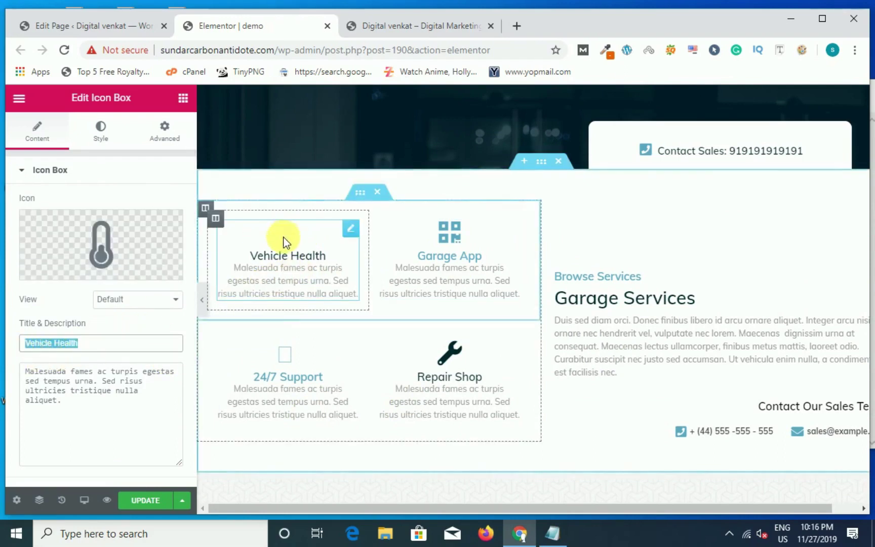
{"action": "left_click", "coordinate": [273, 353]}
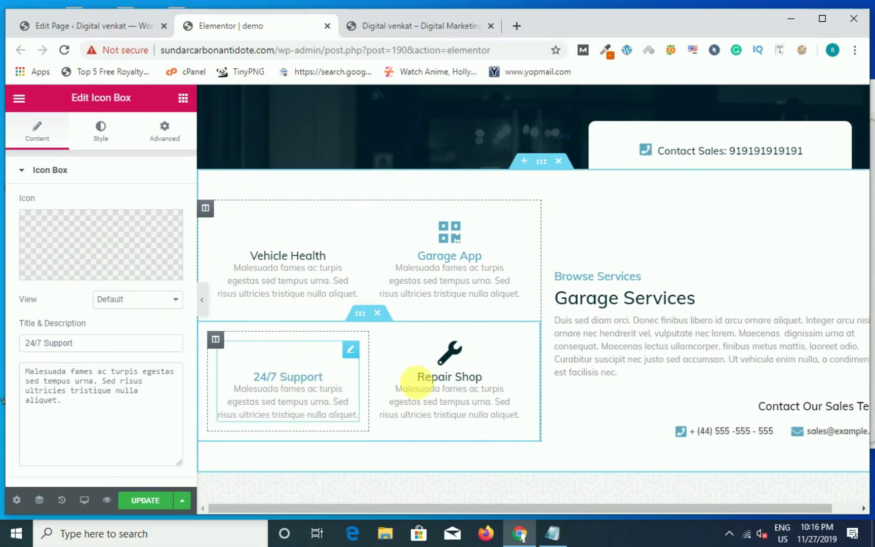
{"action": "left_click", "coordinate": [419, 381]}
{"action": "mouse_move", "coordinate": [93, 258]}
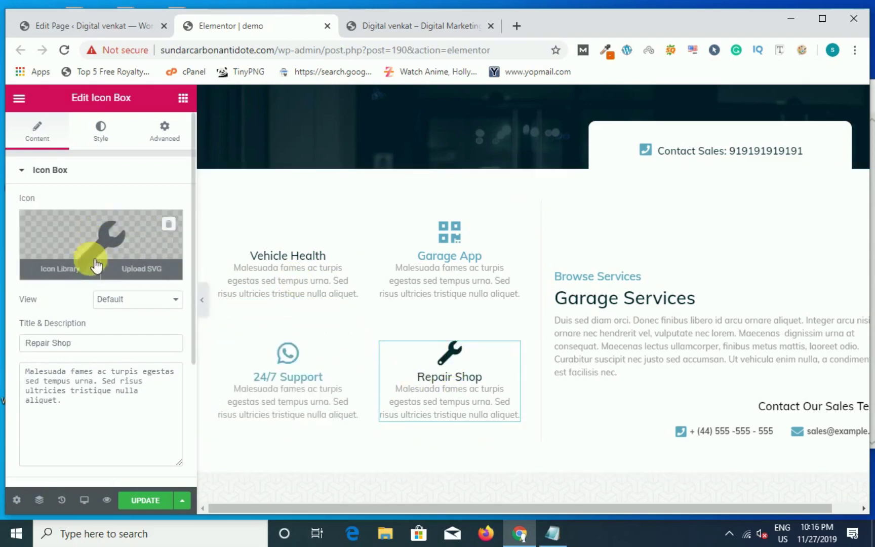
Step: Select the Garage Services heading's title text, then deselect it
{"action": "left_click", "coordinate": [663, 298]}
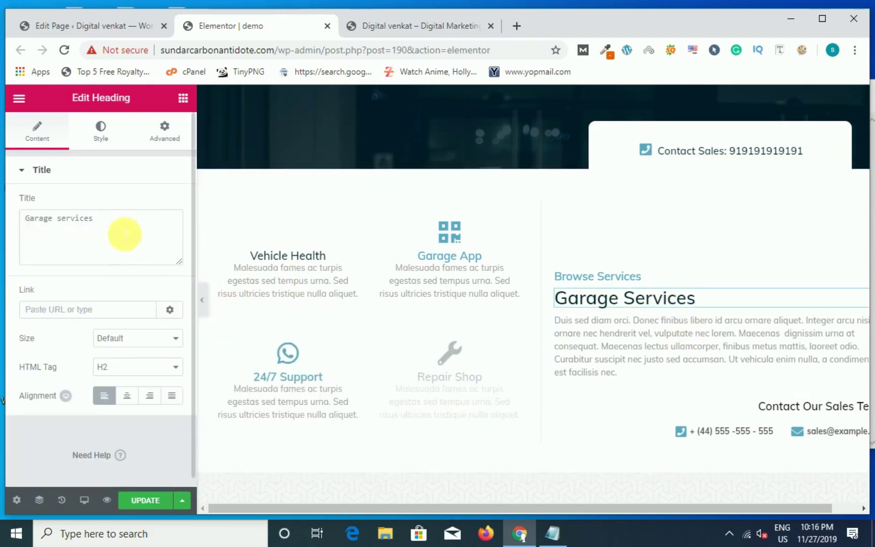
{"action": "left_click_drag", "start_coordinate": [125, 234], "coordinate": [28, 238]}
{"action": "left_click", "coordinate": [96, 296]}
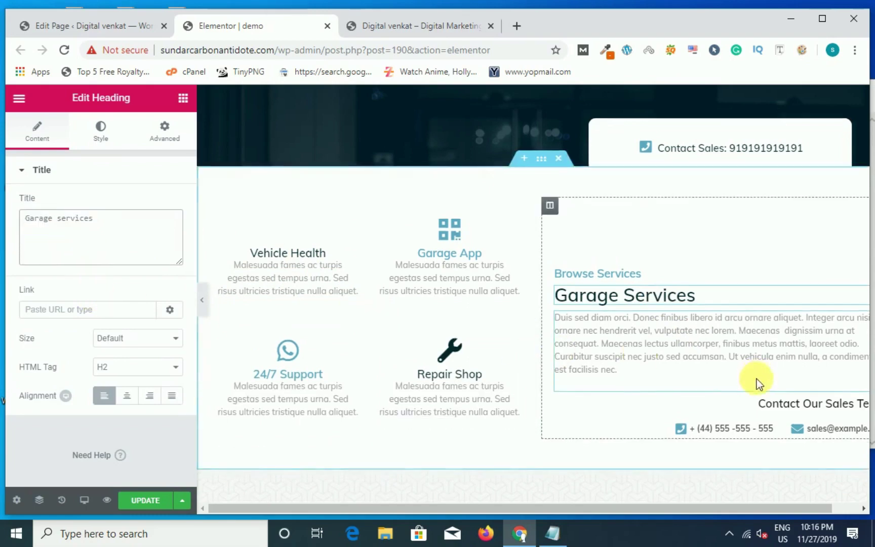
{"action": "scroll", "coordinate": [755, 378], "scroll_direction": "down", "scroll_amount": 4}
{"action": "scroll", "coordinate": [719, 329], "scroll_direction": "up", "scroll_amount": 1}
Step: Expand the phone item of the contact Icon List and select its Text field
{"action": "left_click", "coordinate": [732, 295]}
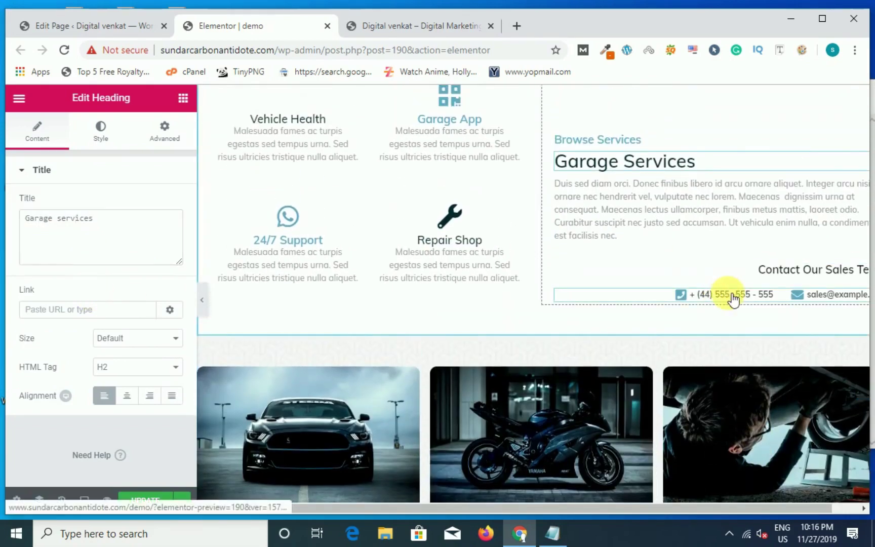
{"action": "left_click", "coordinate": [88, 253]}
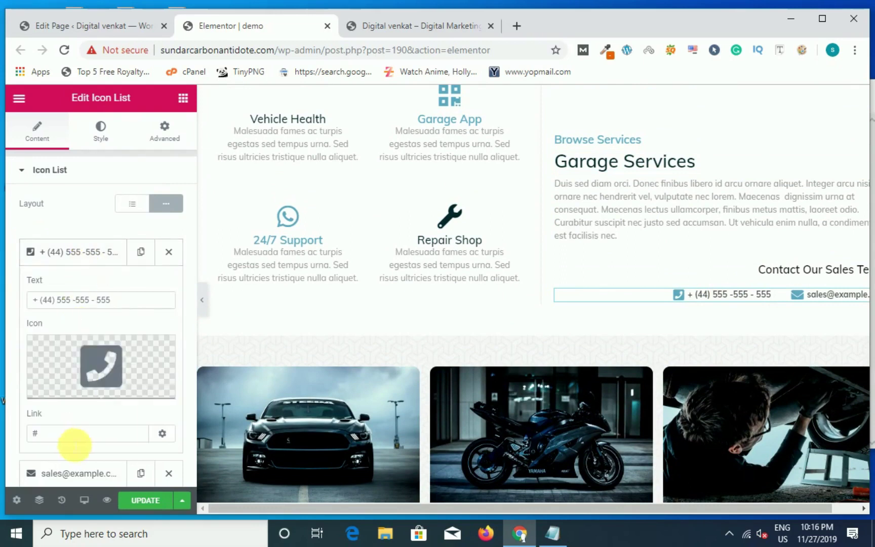
{"action": "scroll", "coordinate": [73, 445], "scroll_direction": "down", "scroll_amount": 2}
{"action": "scroll", "coordinate": [85, 354], "scroll_direction": "up", "scroll_amount": 2}
{"action": "left_click_drag", "start_coordinate": [117, 300], "coordinate": [10, 299]}
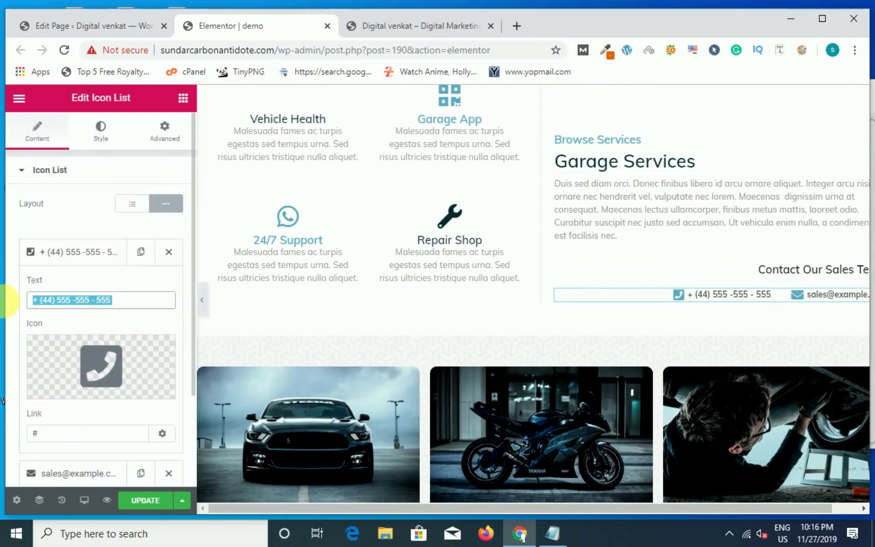
{"action": "scroll", "coordinate": [642, 397], "scroll_direction": "down", "scroll_amount": 4}
{"action": "scroll", "coordinate": [642, 398], "scroll_direction": "down", "scroll_amount": 4}
{"action": "scroll", "coordinate": [513, 398], "scroll_direction": "up", "scroll_amount": 2}
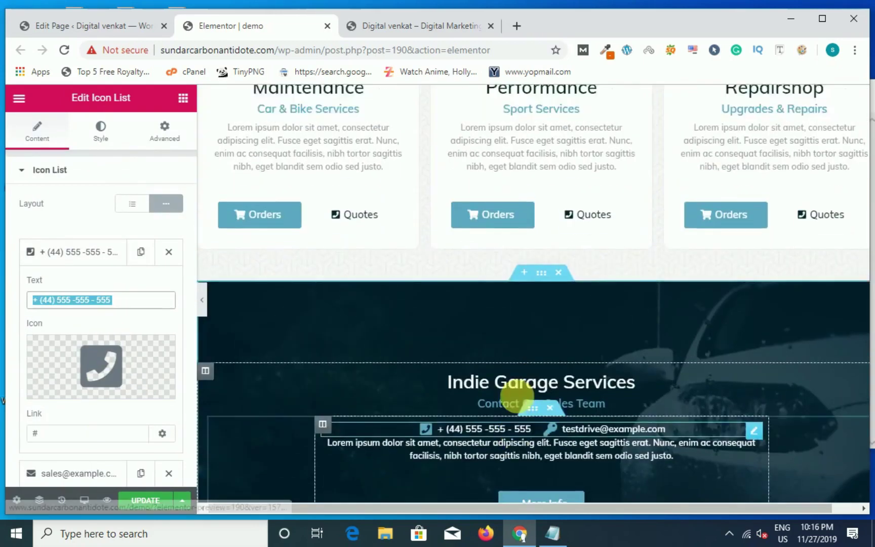
Step: Relabel the Maintenance card's Orders button to 'Buynow' and select the Quotes label text
{"action": "left_click", "coordinate": [272, 322]}
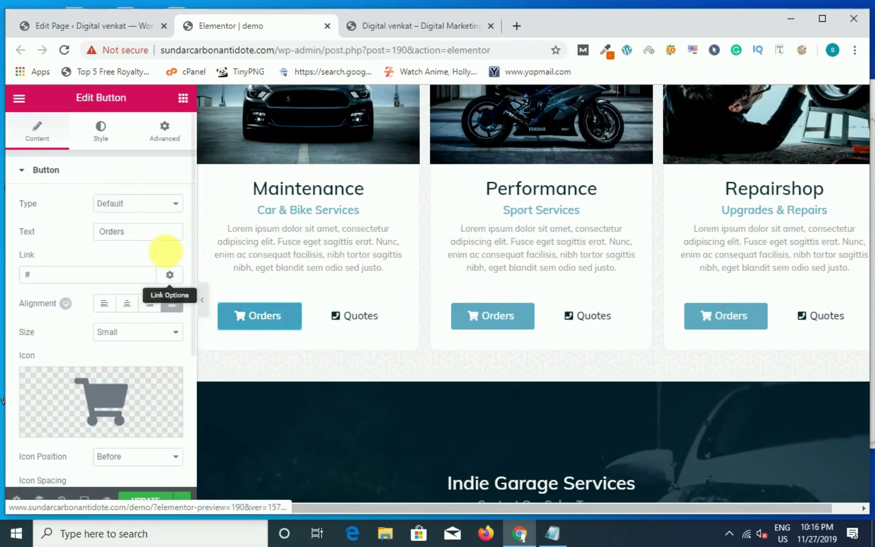
{"action": "type", "text": "B"}
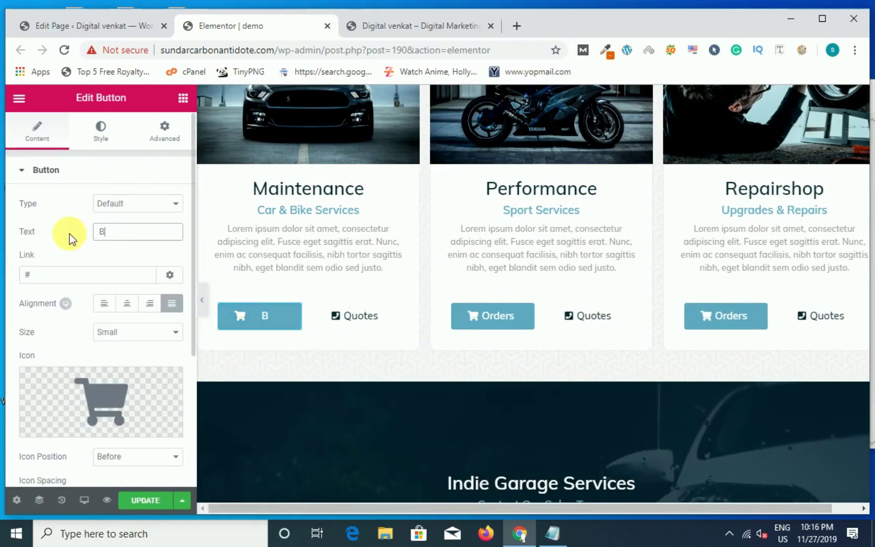
{"action": "type", "text": "uynow"}
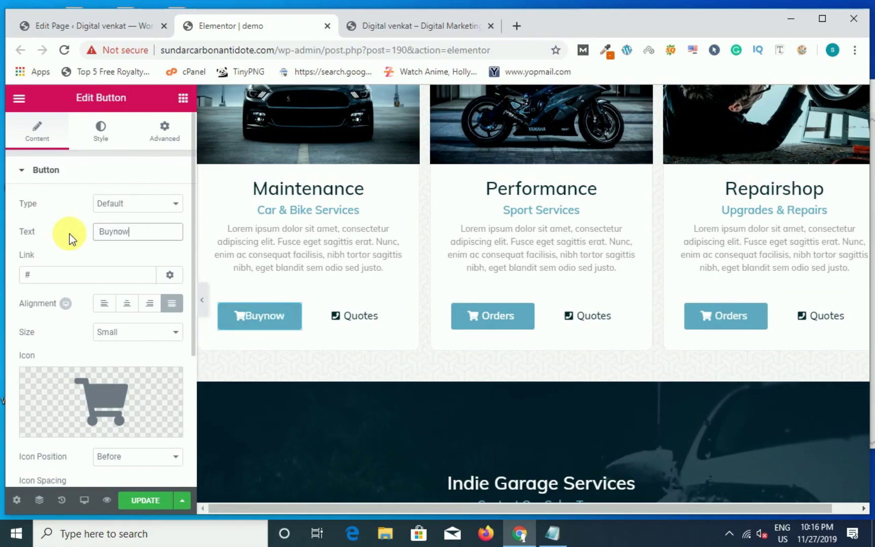
{"action": "left_click", "coordinate": [370, 326]}
{"action": "double_click", "coordinate": [131, 232]}
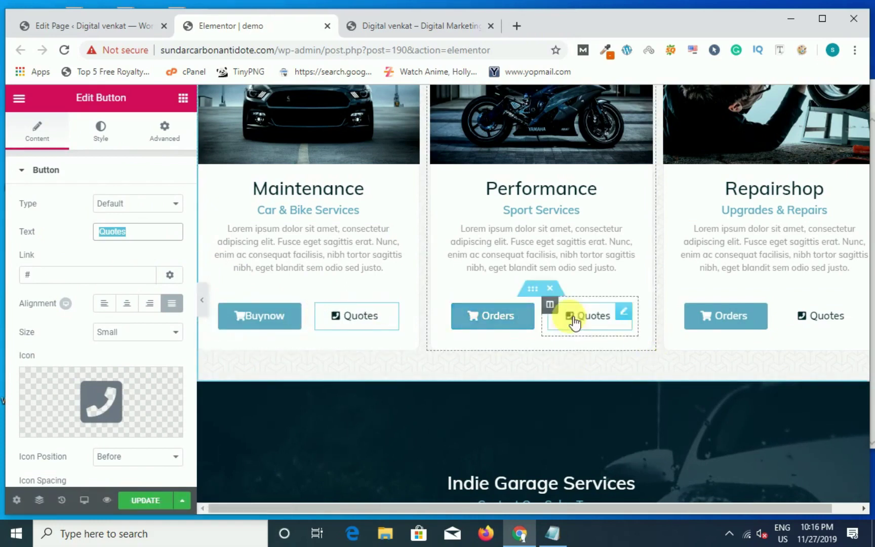
{"action": "scroll", "coordinate": [621, 445], "scroll_direction": "down", "scroll_amount": 5}
{"action": "left_click", "coordinate": [538, 281]}
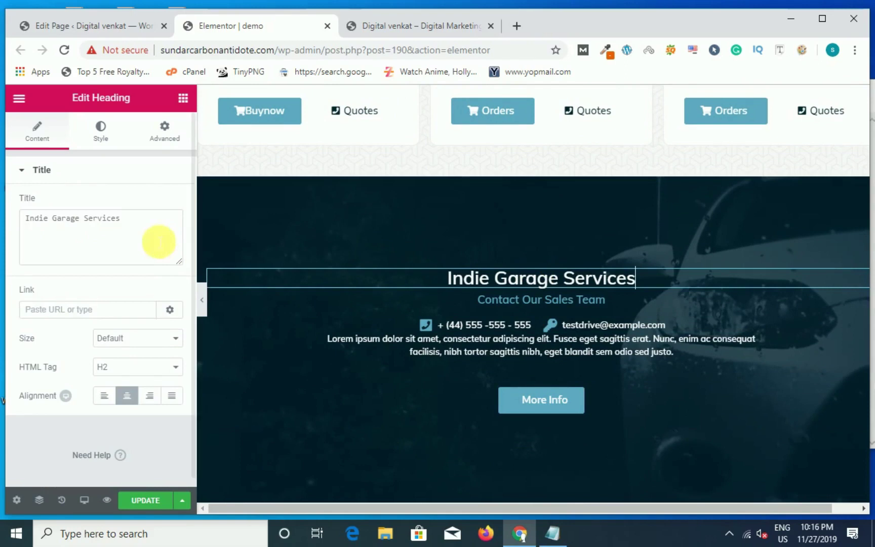
Step: Replace 'Indie Garage' with 'Digital Marketing' in the heading, then go to the live site tab
{"action": "left_click_drag", "start_coordinate": [83, 223], "coordinate": [23, 222]}
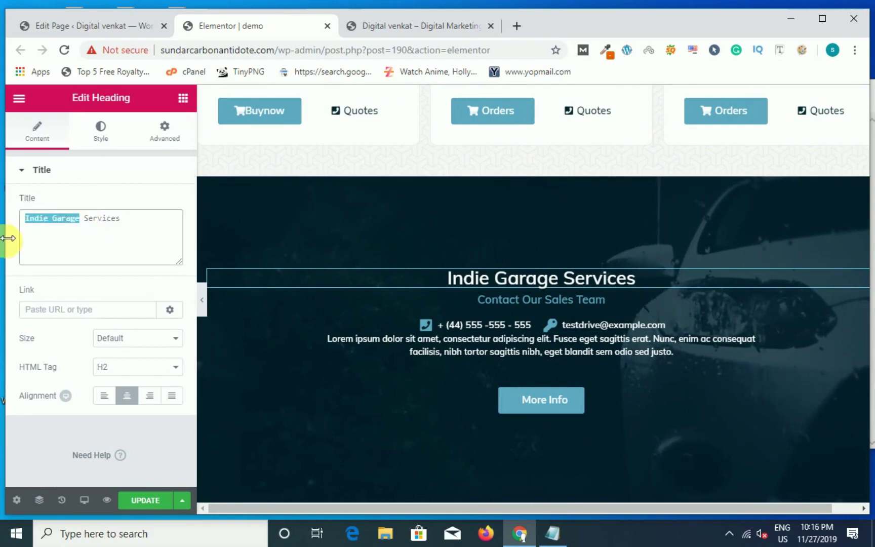
{"action": "type", "text": "Digital Marketin"}
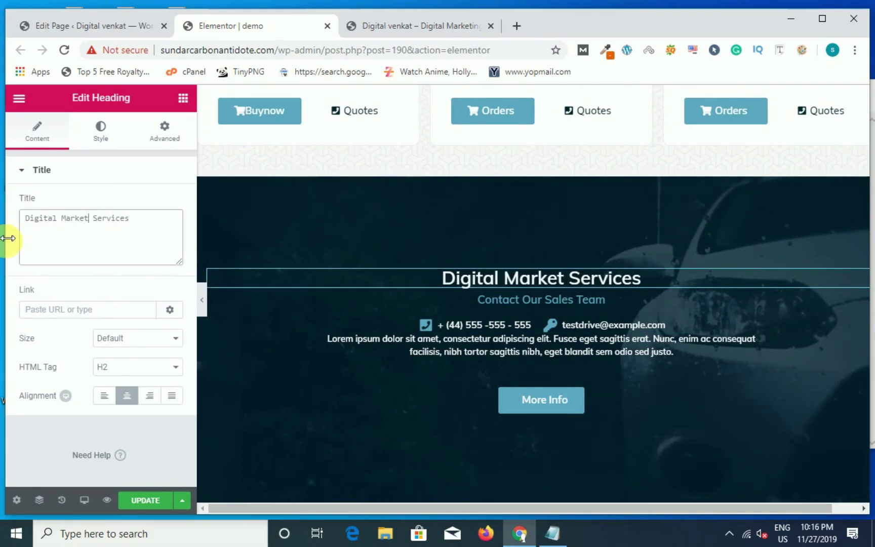
{"action": "type", "text": "g"}
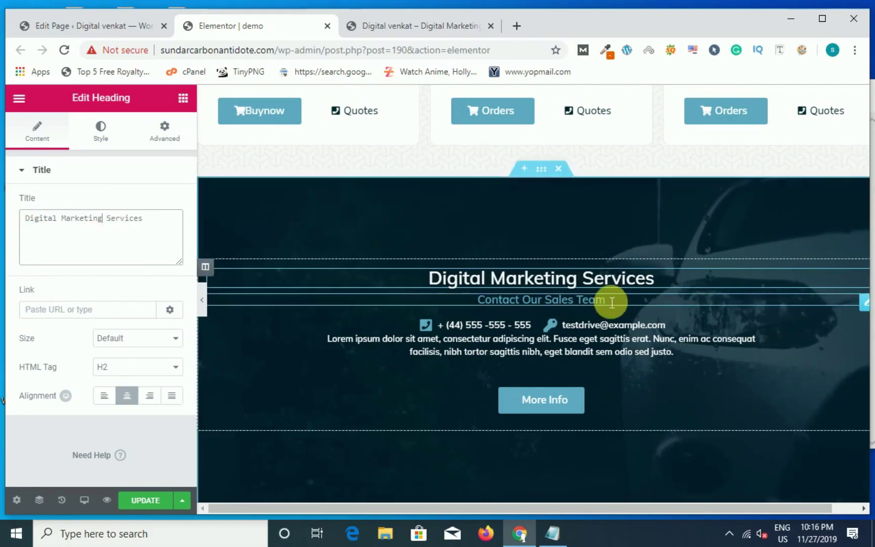
{"action": "scroll", "coordinate": [605, 293], "scroll_direction": "down", "scroll_amount": 20}
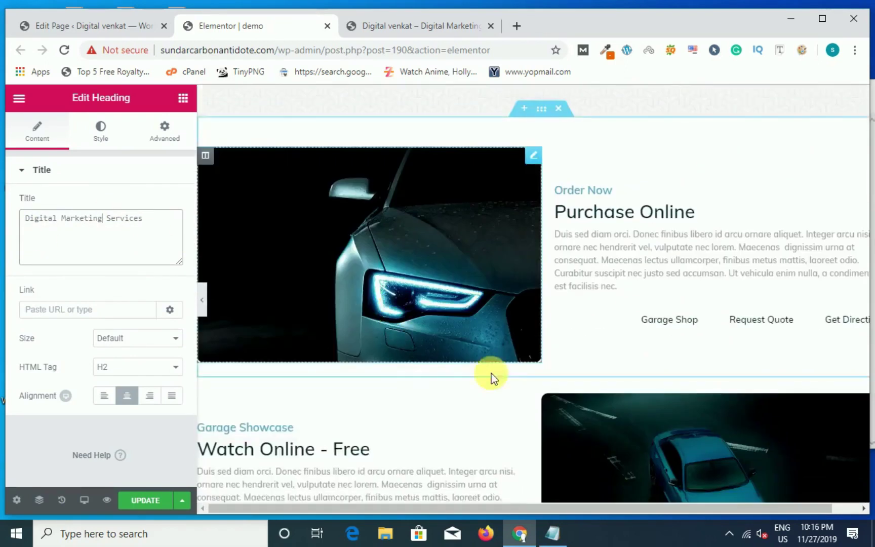
{"action": "scroll", "coordinate": [544, 413], "scroll_direction": "down", "scroll_amount": 7}
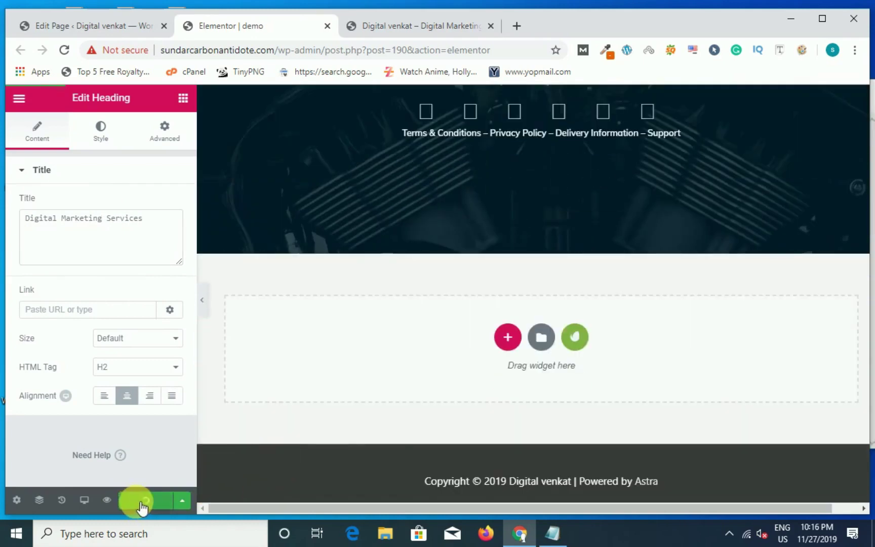
{"action": "scroll", "coordinate": [470, 355], "scroll_direction": "up", "scroll_amount": 20}
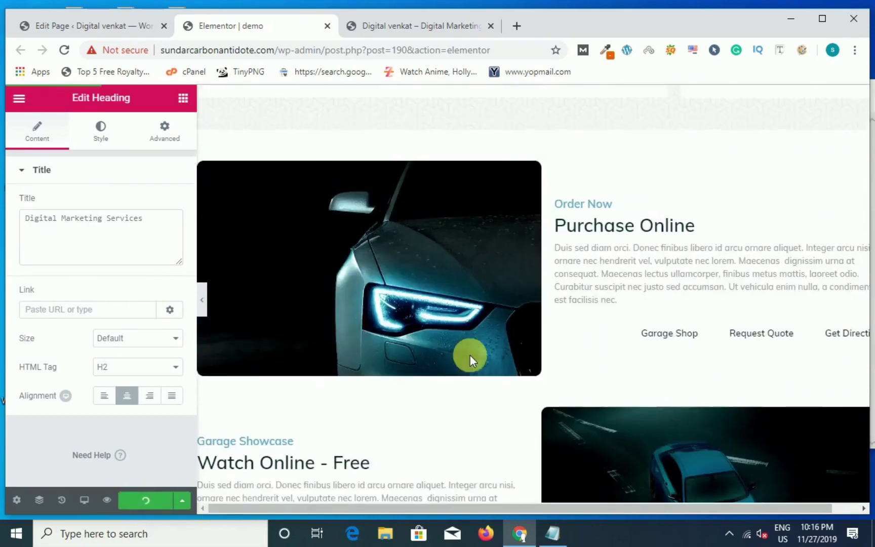
{"action": "scroll", "coordinate": [469, 354], "scroll_direction": "up", "scroll_amount": 5}
{"action": "left_click", "coordinate": [433, 25]}
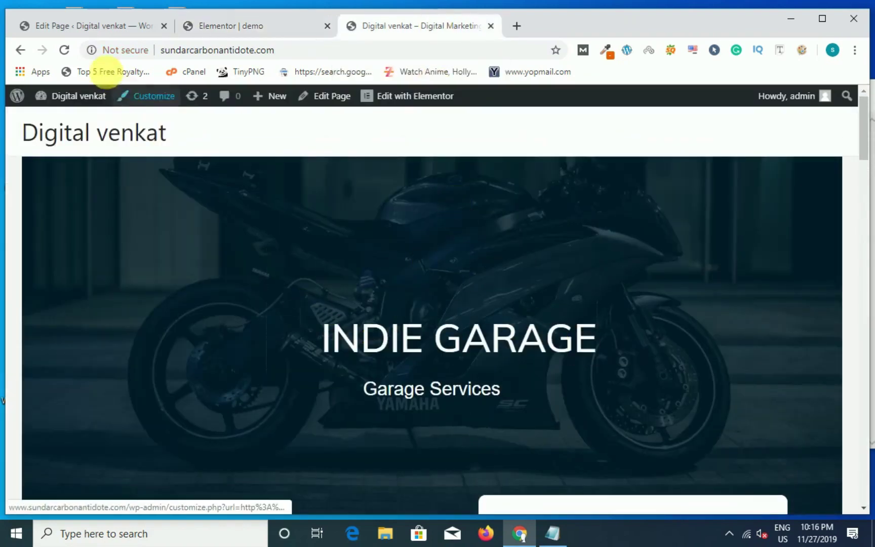
Step: Reload the live homepage, scroll to confirm the Digital Venkat hero, then return to Edit Page
{"action": "left_click", "coordinate": [69, 54]}
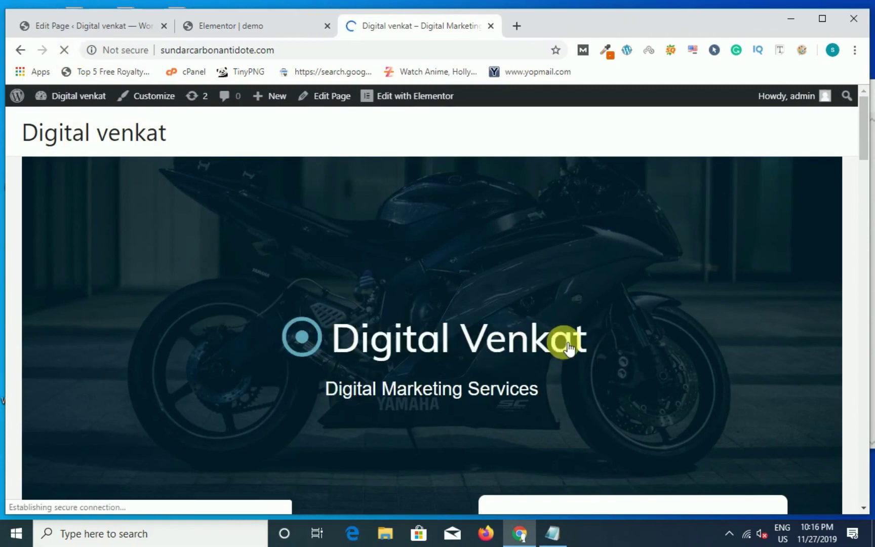
{"action": "scroll", "coordinate": [569, 348], "scroll_direction": "down", "scroll_amount": 4}
{"action": "scroll", "coordinate": [625, 355], "scroll_direction": "down", "scroll_amount": 12}
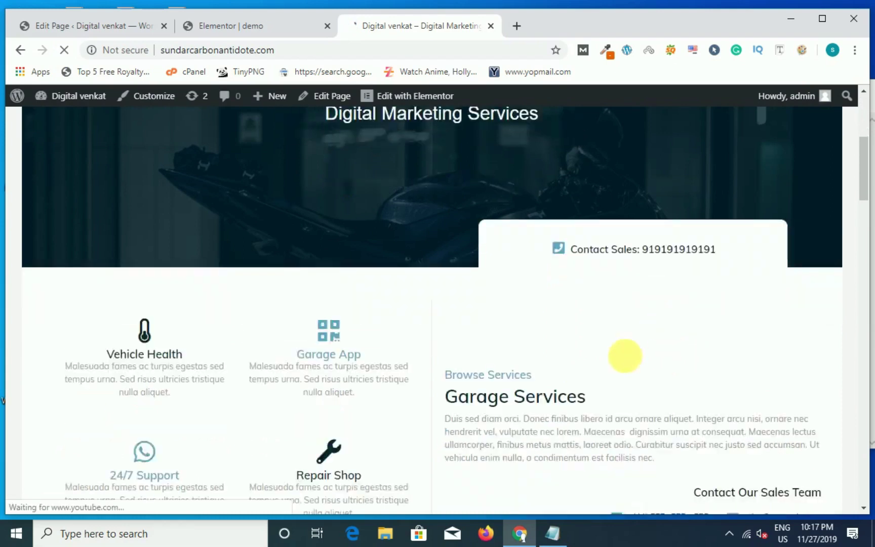
{"action": "scroll", "coordinate": [321, 294], "scroll_direction": "down", "scroll_amount": 20}
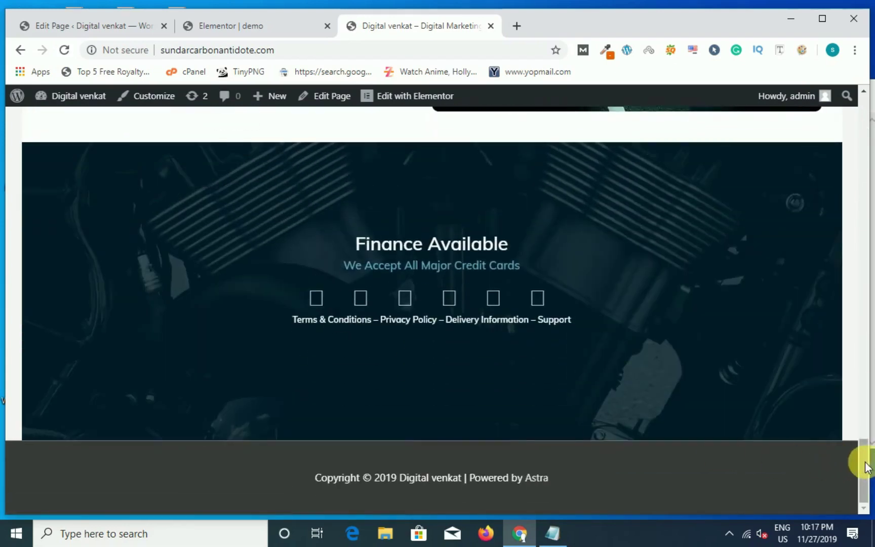
{"action": "left_click_drag", "start_coordinate": [865, 467], "coordinate": [865, 74]}
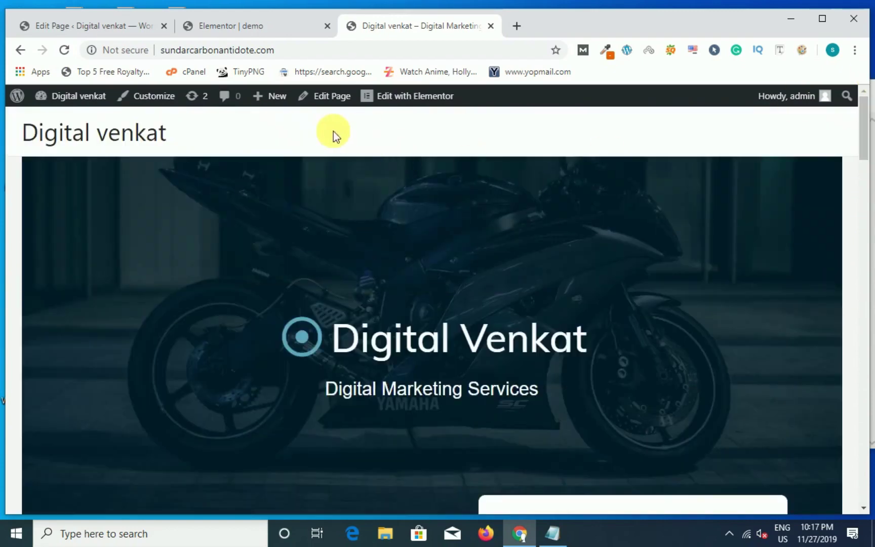
{"action": "left_click", "coordinate": [112, 28]}
Step: In Appearance > Menus, order the items Home, About us, Services, Gallery, Contact Us
{"action": "mouse_move", "coordinate": [68, 385]}
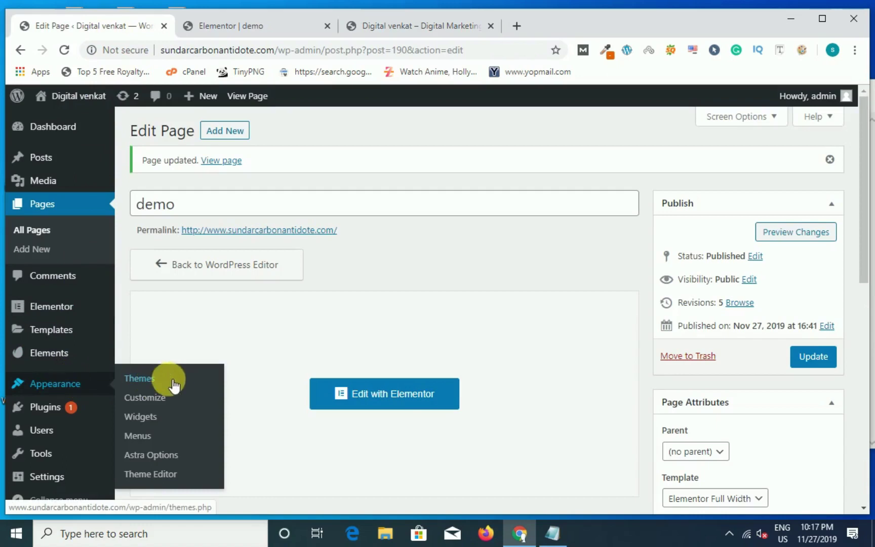
{"action": "left_click", "coordinate": [149, 437]}
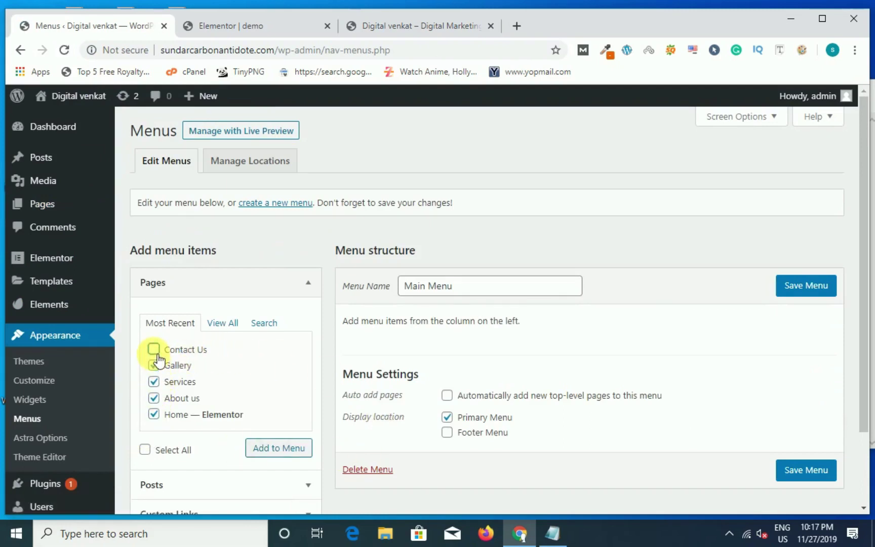
{"action": "scroll", "coordinate": [329, 431], "scroll_direction": "down", "scroll_amount": 2}
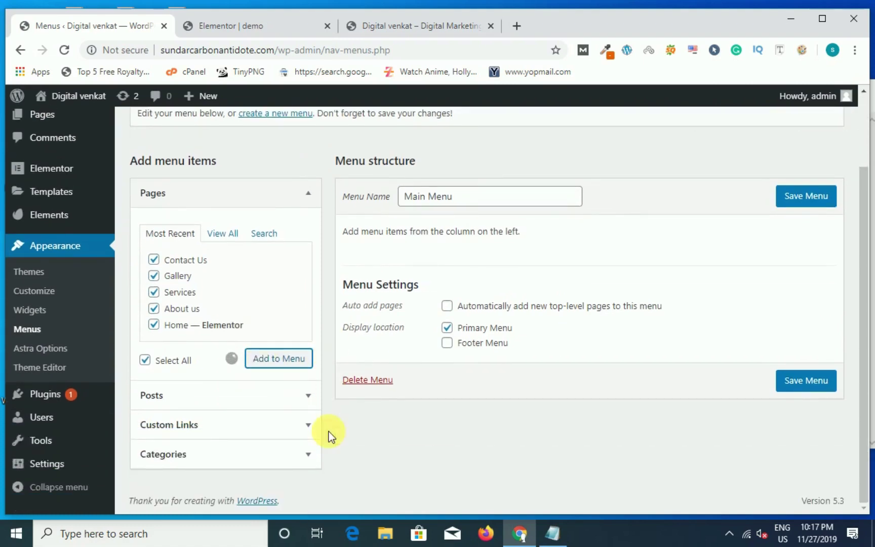
{"action": "left_click_drag", "start_coordinate": [341, 416], "coordinate": [436, 269]}
{"action": "left_click_drag", "start_coordinate": [414, 324], "coordinate": [415, 420]}
{"action": "left_click_drag", "start_coordinate": [412, 385], "coordinate": [400, 337]}
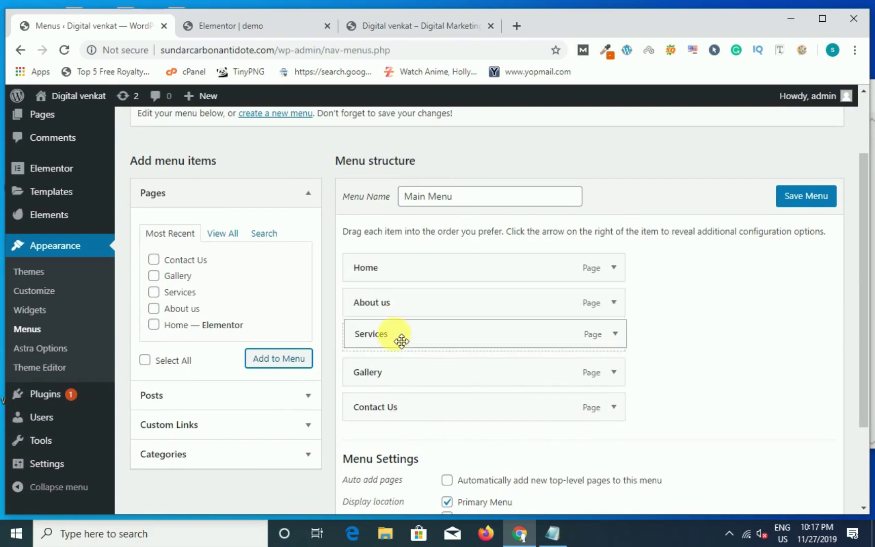
Step: Save the Main Menu and reload the live site to display it
{"action": "left_click", "coordinate": [810, 202]}
{"action": "scroll", "coordinate": [694, 354], "scroll_direction": "down", "scroll_amount": 1}
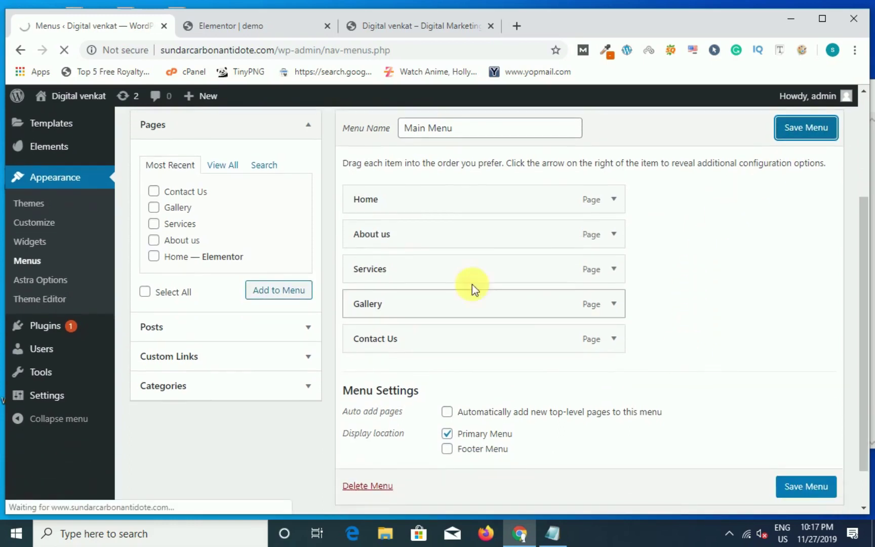
{"action": "left_click", "coordinate": [396, 29]}
{"action": "left_click", "coordinate": [64, 52]}
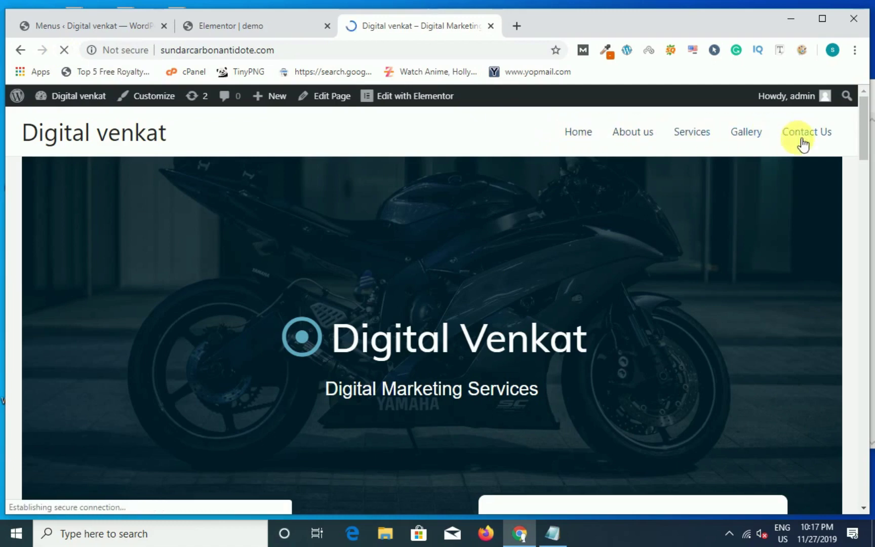
Step: Inspect the homepage to open Chrome DevTools
{"action": "right_click", "coordinate": [458, 130]}
{"action": "left_click", "coordinate": [508, 318]}
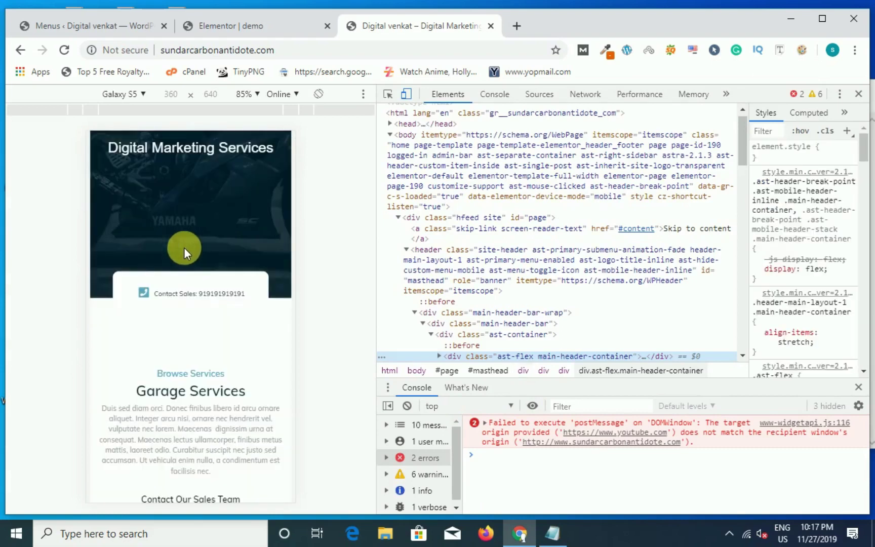
Step: In the Galaxy S5 preview, open and close the hamburger menu, then scroll through the stacked service cards
{"action": "left_click", "coordinate": [267, 178]}
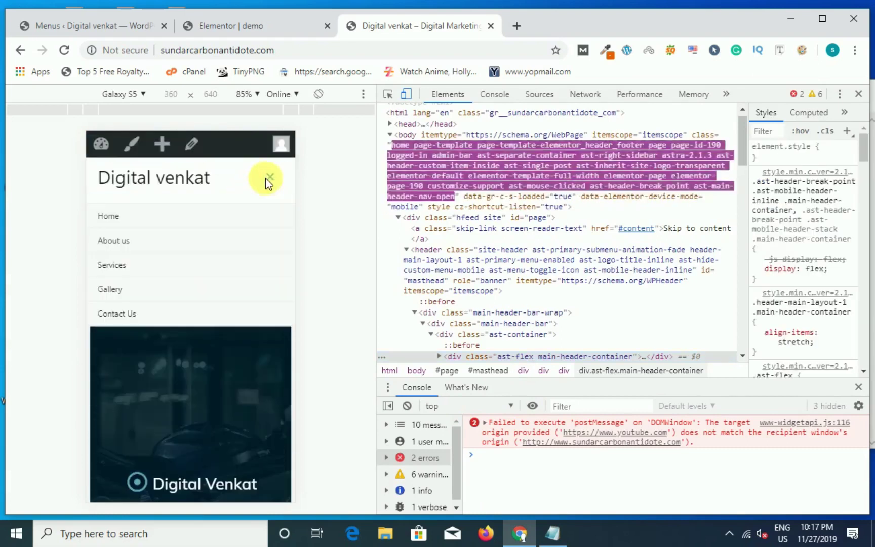
{"action": "left_click", "coordinate": [265, 179]}
{"action": "scroll", "coordinate": [219, 264], "scroll_direction": "down", "scroll_amount": 10}
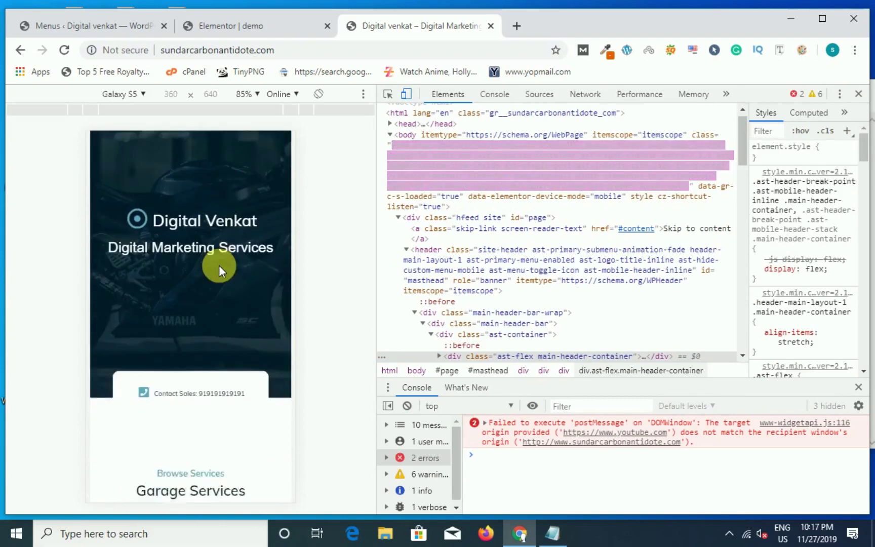
{"action": "scroll", "coordinate": [218, 268], "scroll_direction": "down", "scroll_amount": 15}
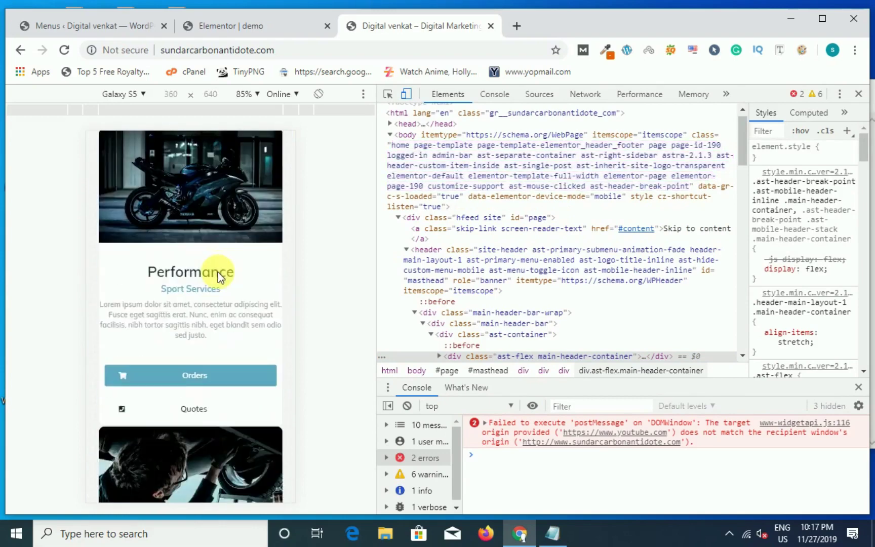